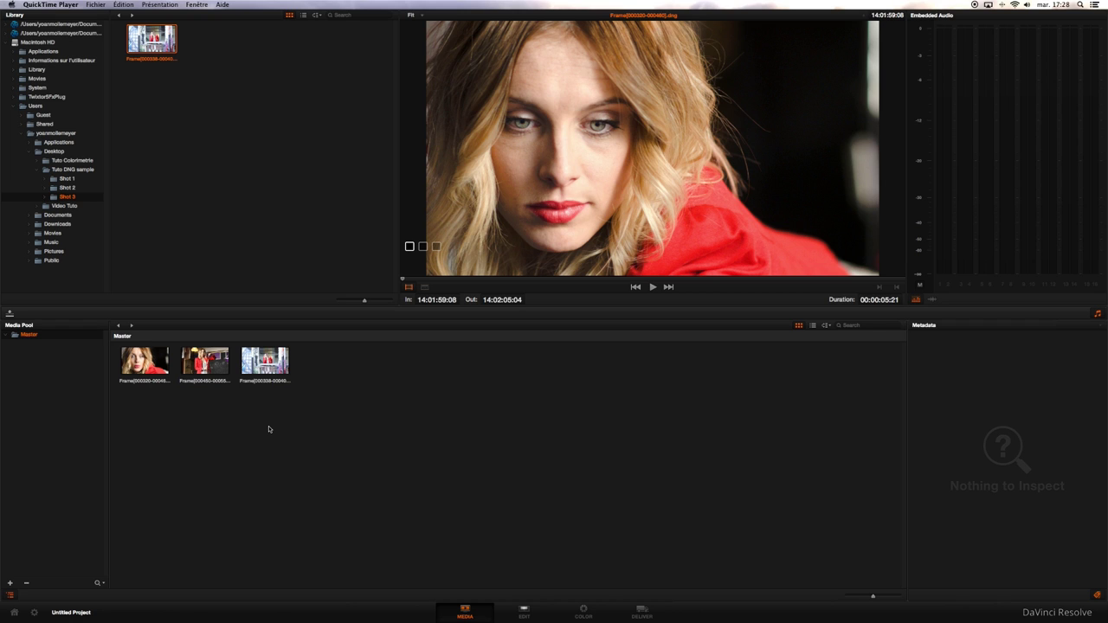
# On the Edit page, create Timeline 1 from the pool's three clips, with Empty Timeline unchecked.
pyautogui.click(521, 614)
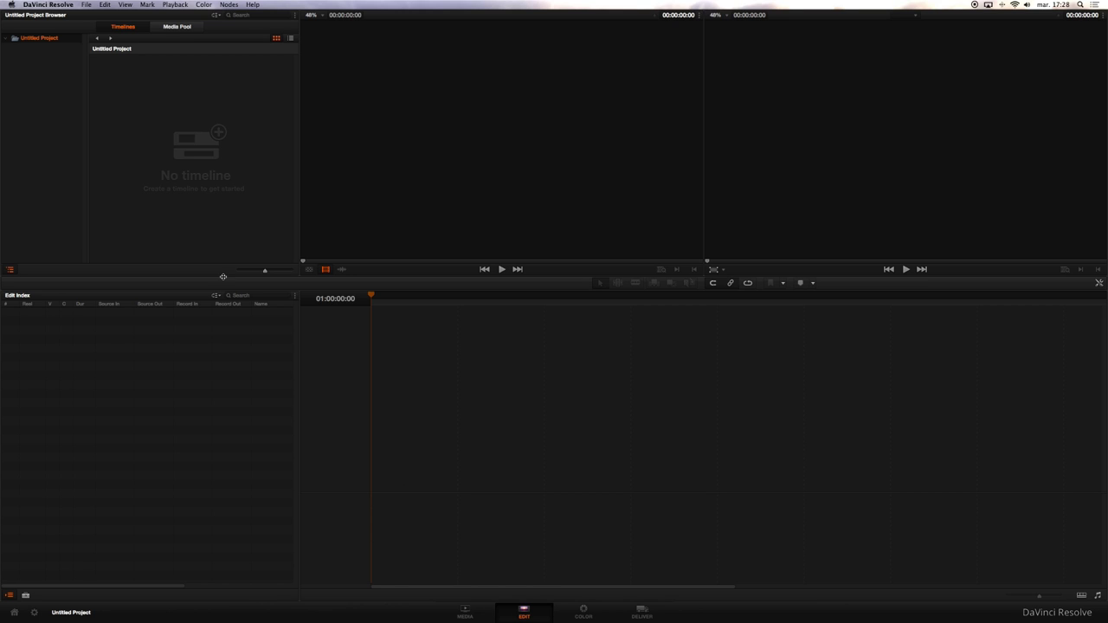
pyautogui.click(122, 26)
pyautogui.click(170, 26)
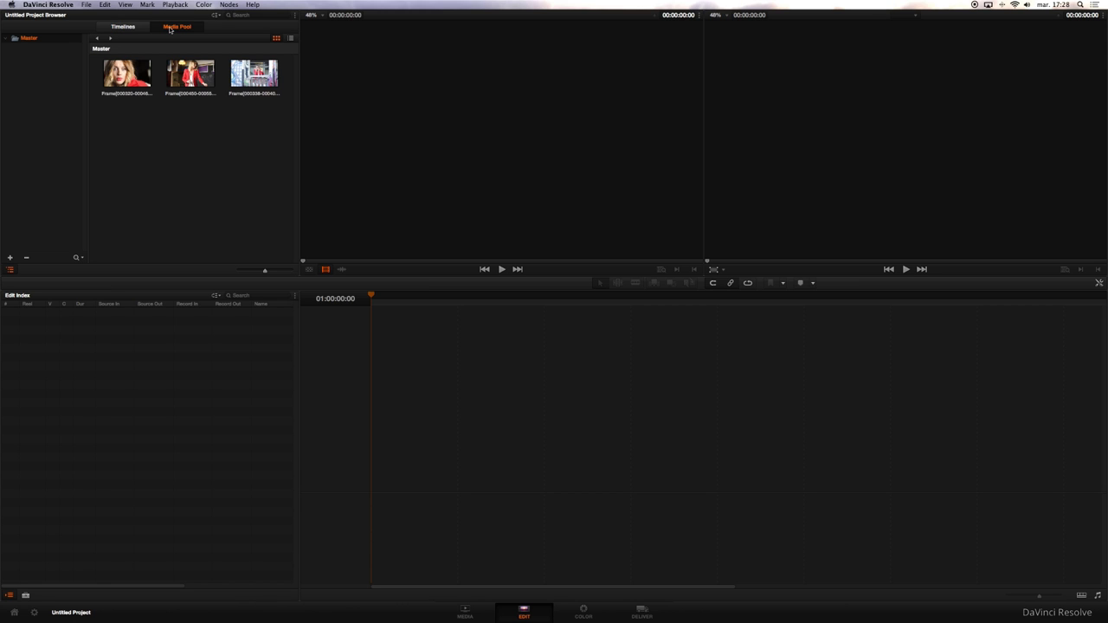
pyautogui.click(124, 28)
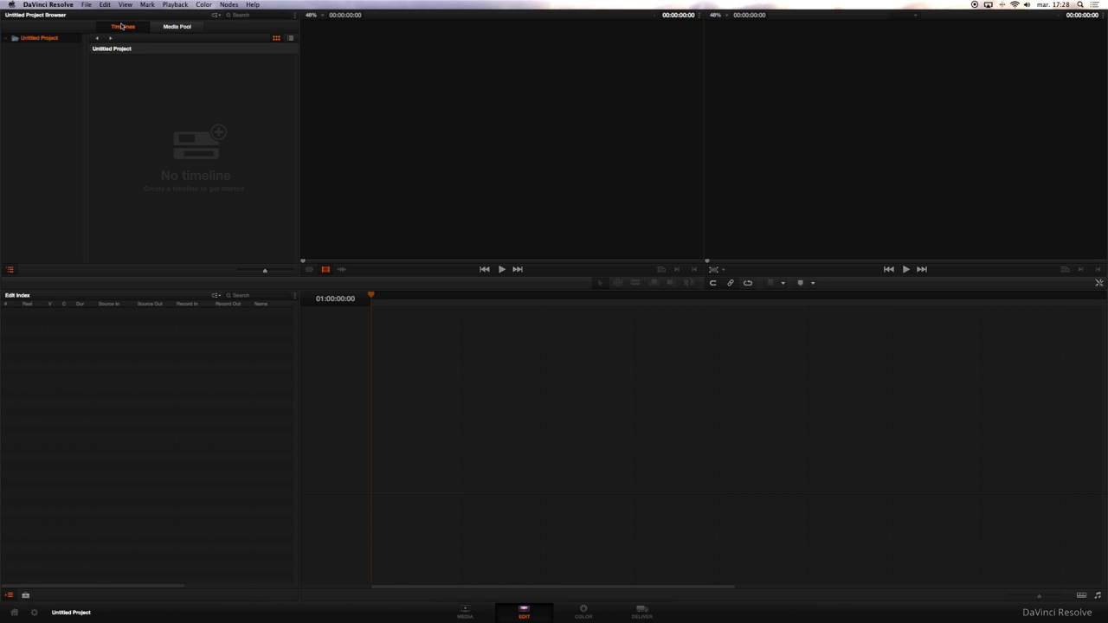
pyautogui.rightClick(137, 83)
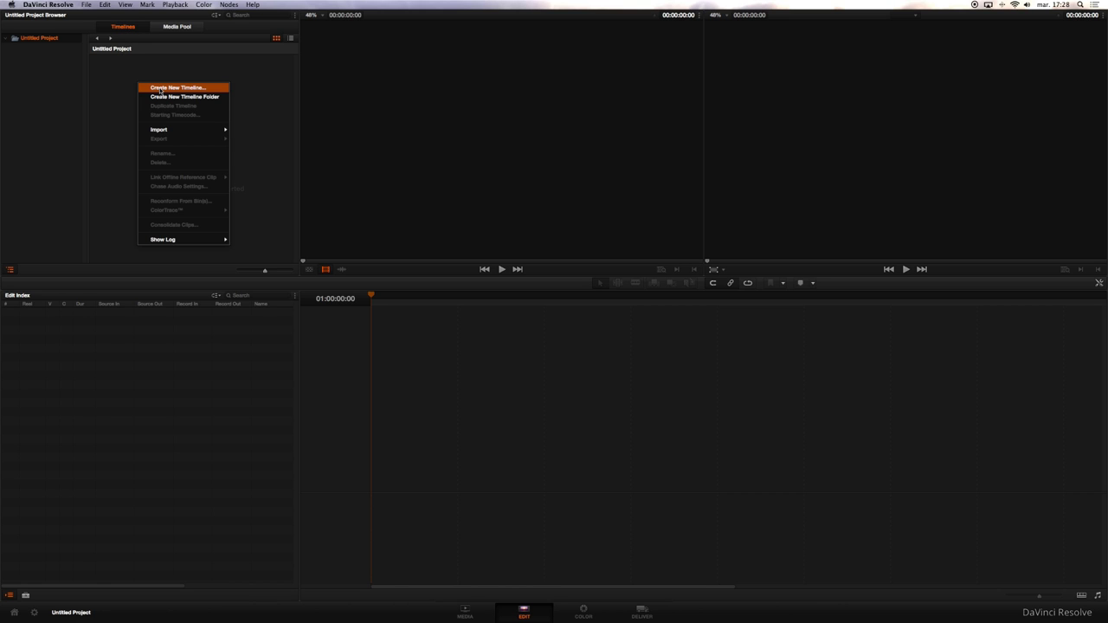
pyautogui.click(160, 88)
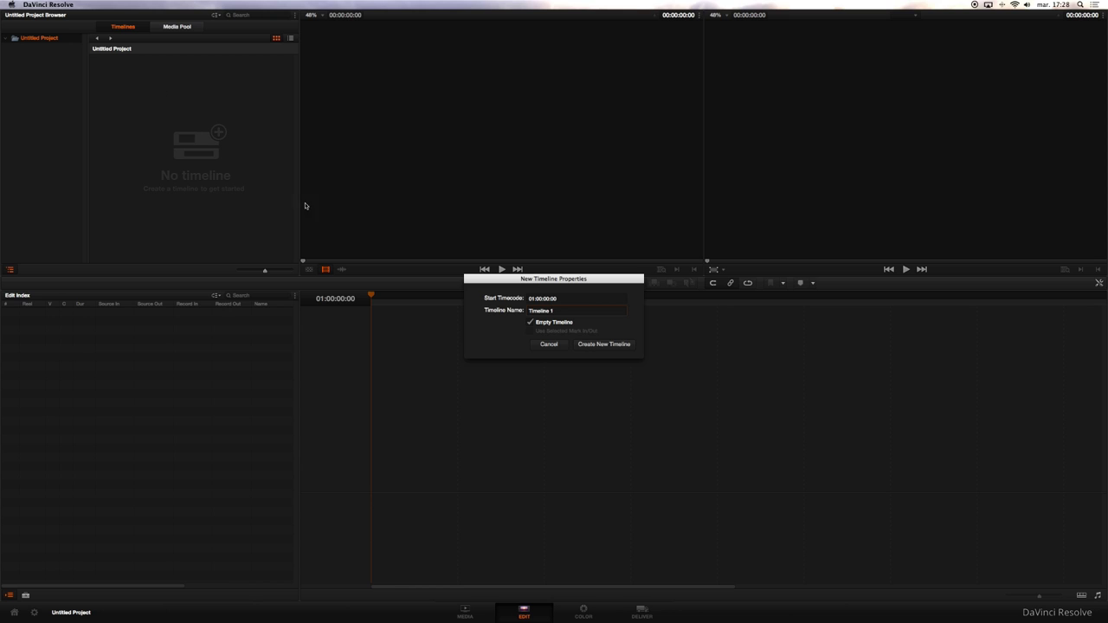
pyautogui.click(559, 311)
pyautogui.click(532, 323)
pyautogui.click(592, 346)
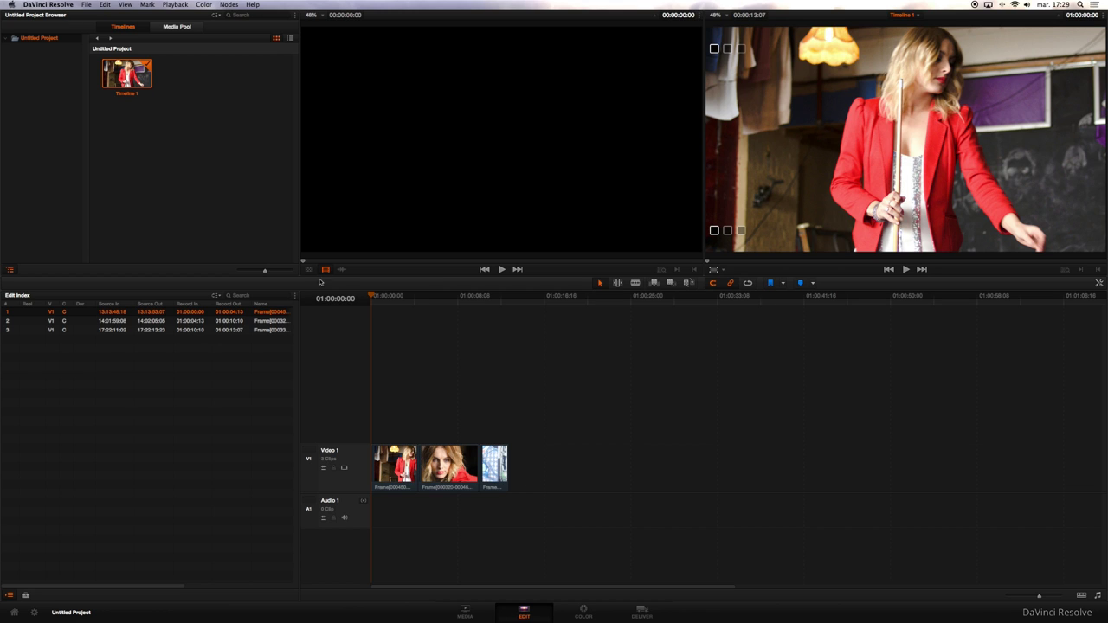
# Switch between the timelines list and the Media Pool, ending with the three clips shown.
pyautogui.click(170, 28)
pyautogui.click(130, 27)
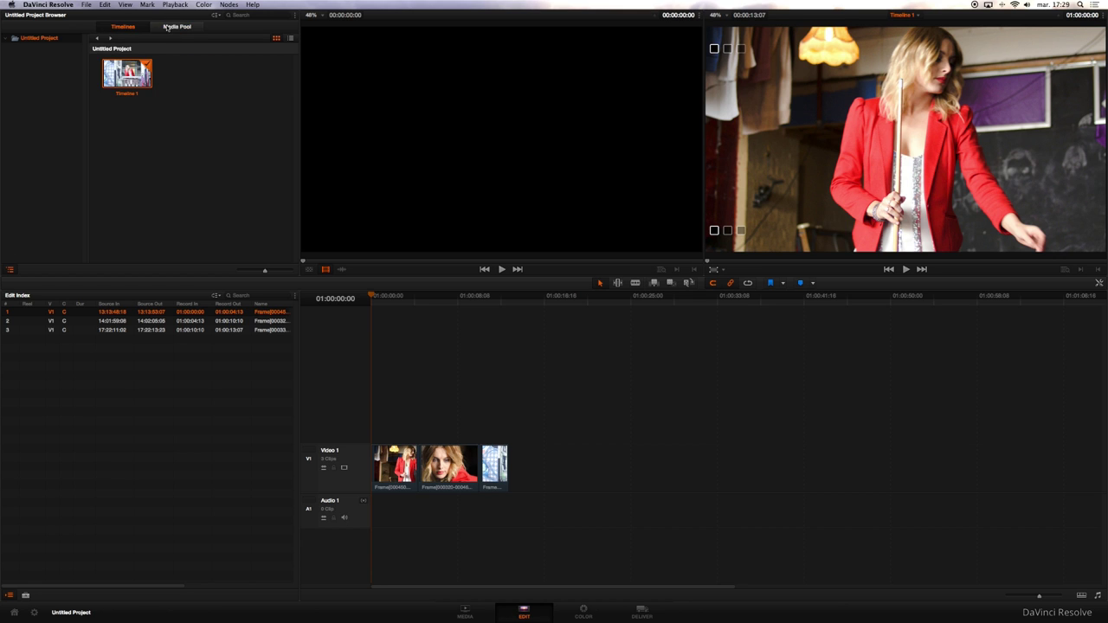
pyautogui.click(157, 27)
pyautogui.click(136, 26)
pyautogui.rightClick(155, 161)
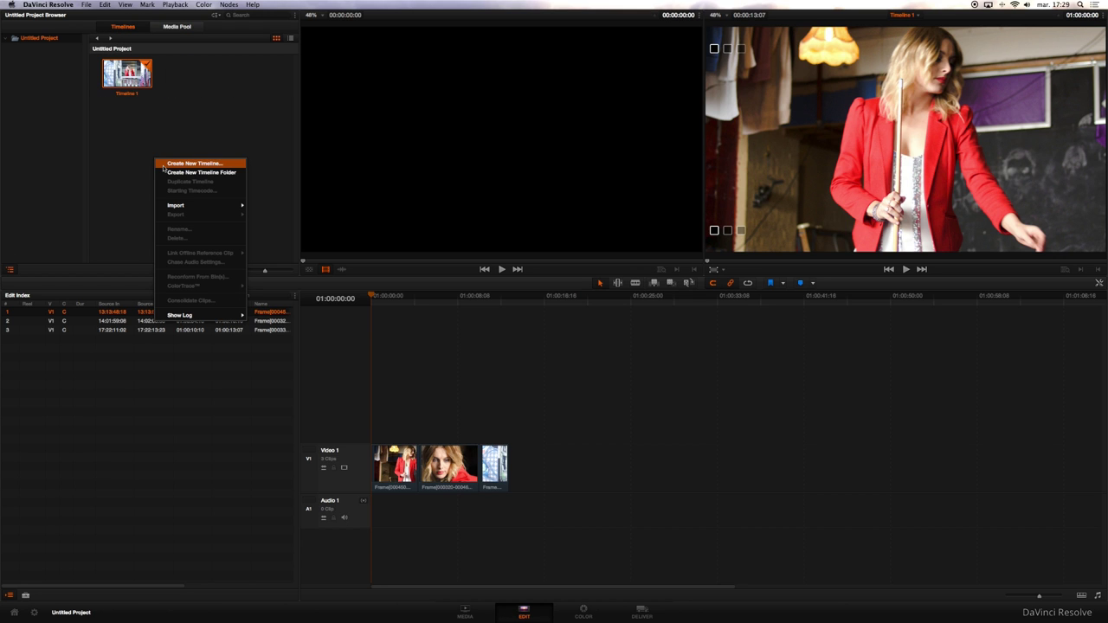
pyautogui.click(180, 80)
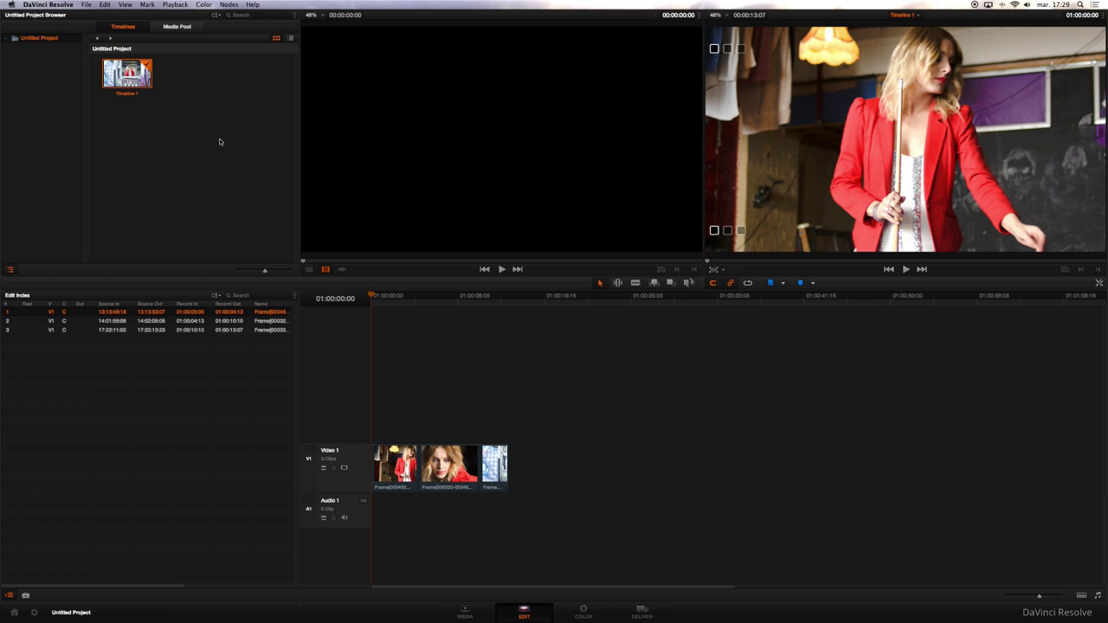
pyautogui.click(177, 26)
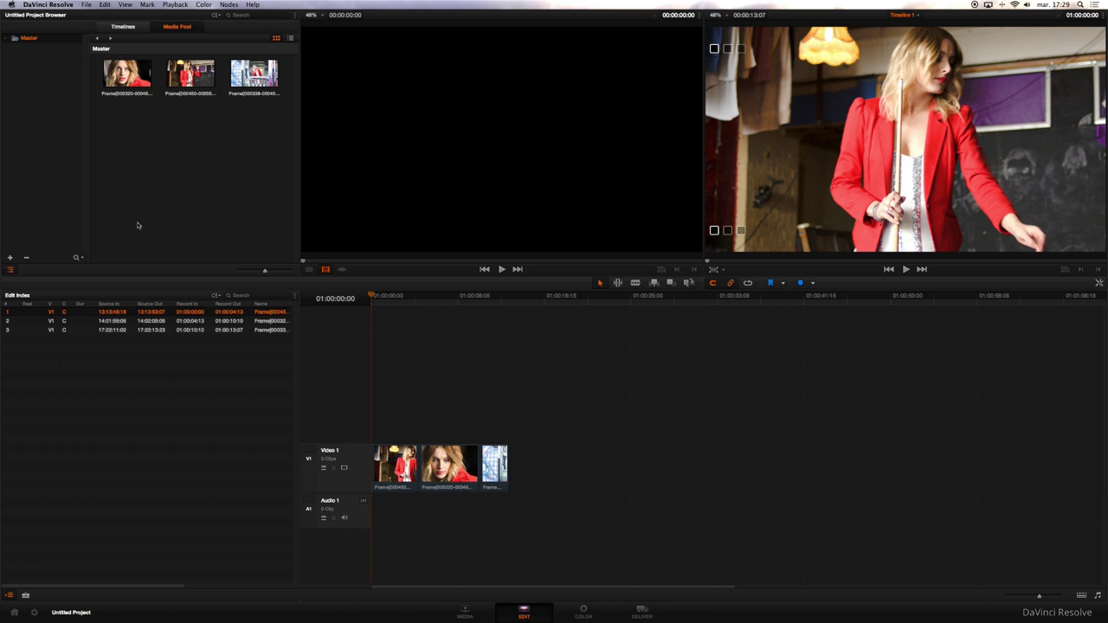
# Open the Color page and move and slightly enlarge the Scopes window to keep the viewer visible.
pyautogui.click(574, 613)
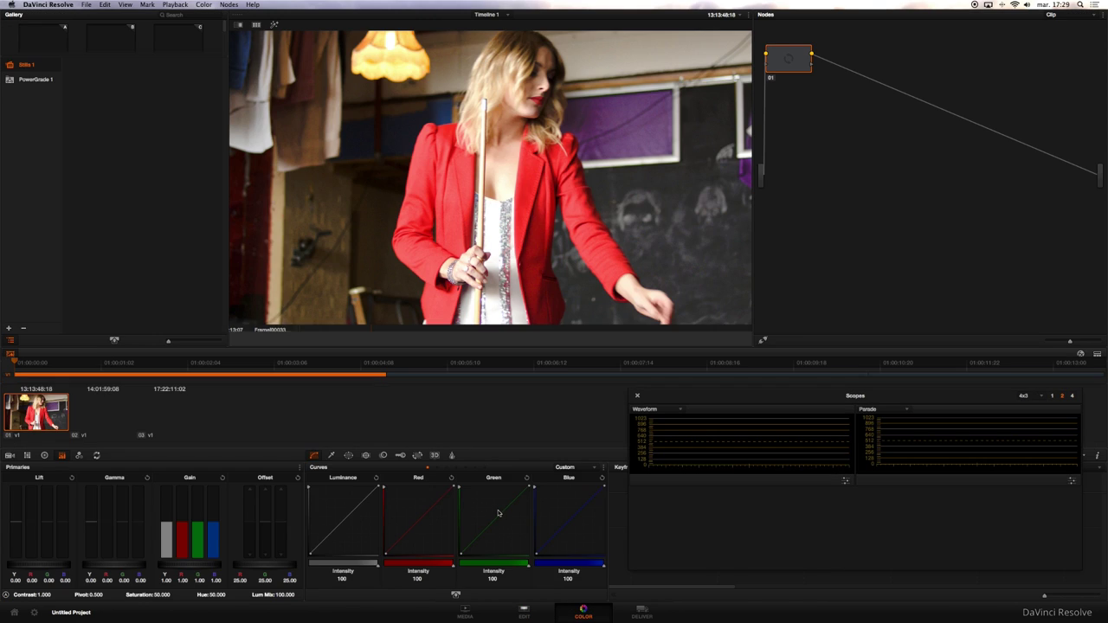
pyautogui.moveTo(706, 399); pyautogui.dragTo(501, 209)
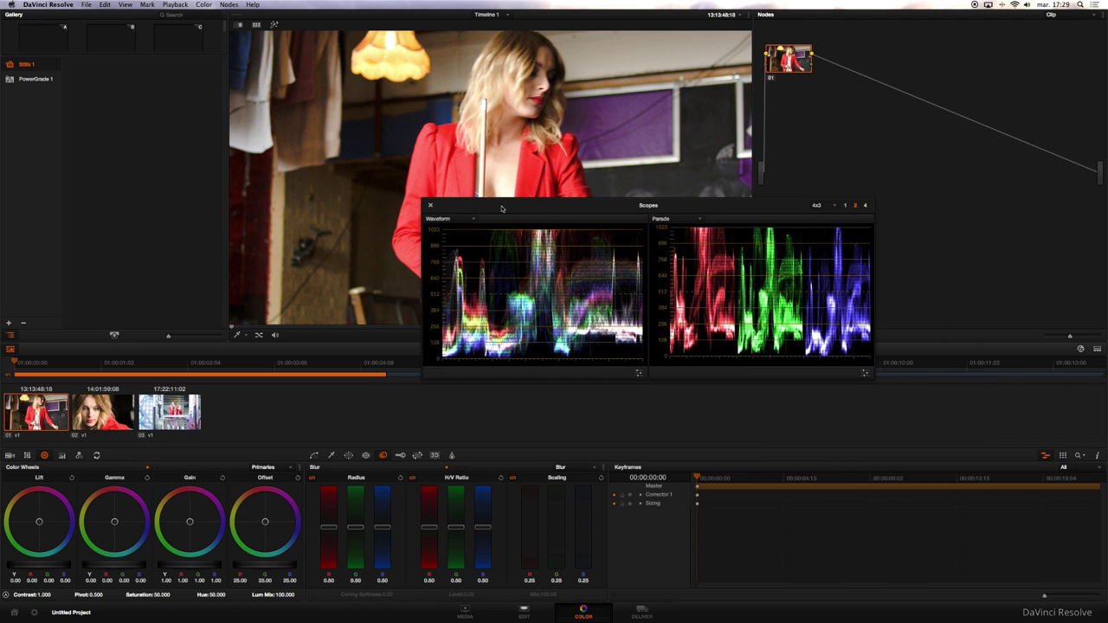
pyautogui.moveTo(816, 207); pyautogui.dragTo(815, 189)
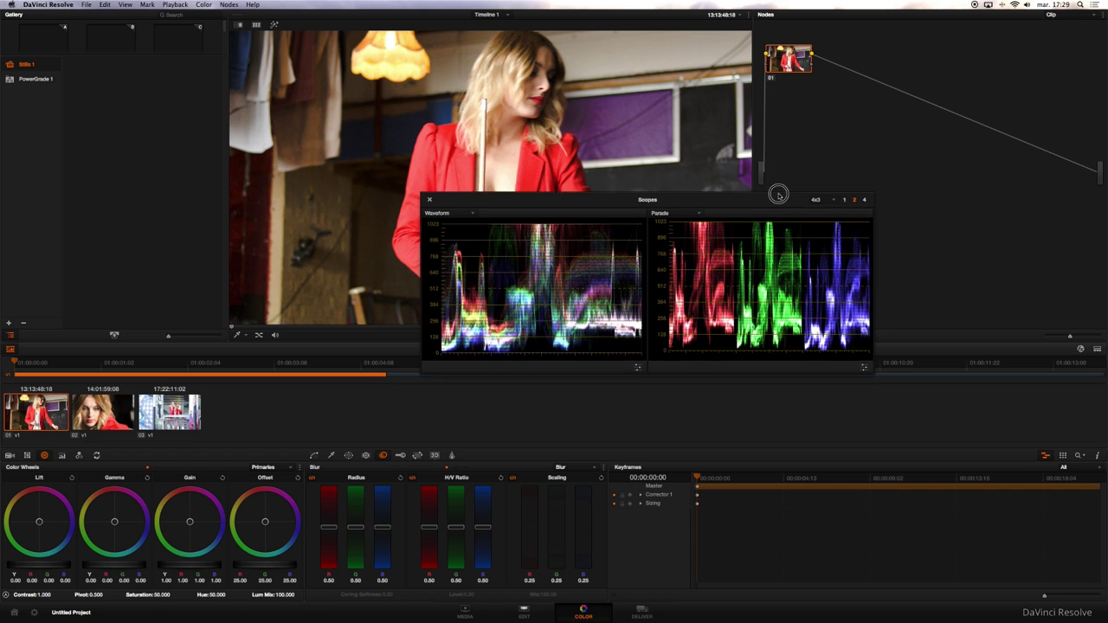
pyautogui.moveTo(871, 360); pyautogui.dragTo(897, 388)
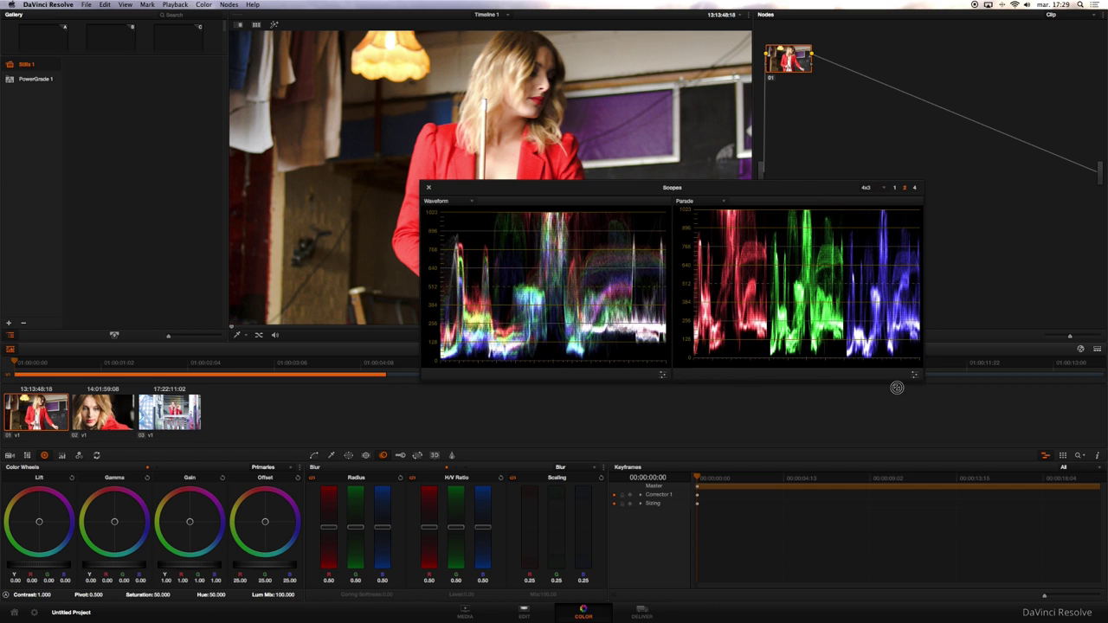
pyautogui.moveTo(710, 192)
pyautogui.mouseDown()
pyautogui.moveTo(854, 286)
pyautogui.moveTo(849, 274)
pyautogui.mouseUp()
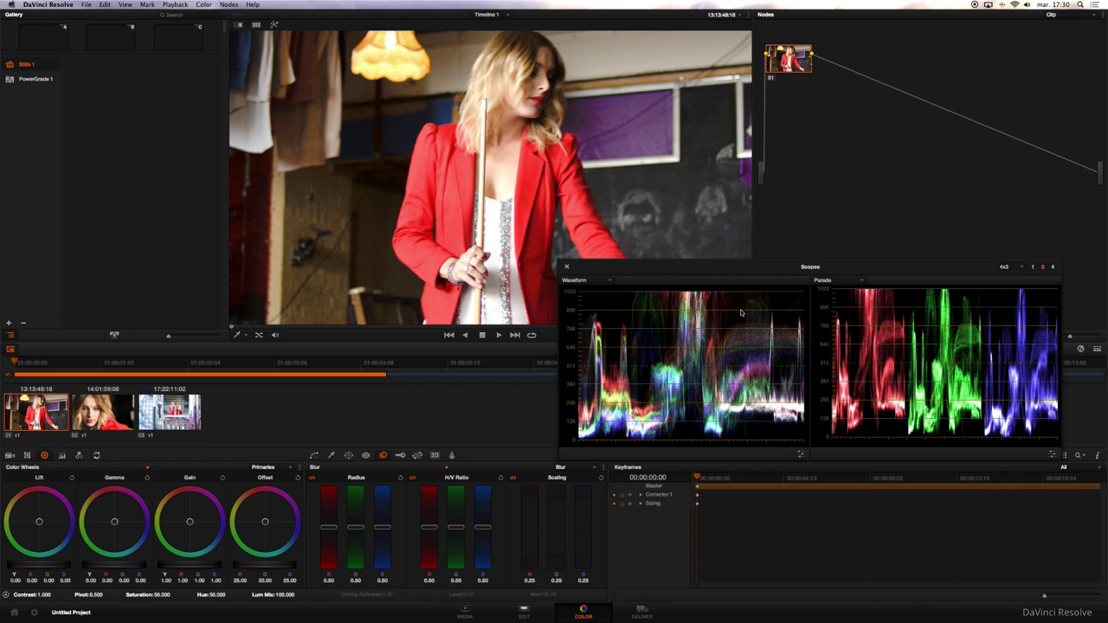
pyautogui.moveTo(739, 272)
pyautogui.mouseDown()
pyautogui.moveTo(567, 222)
pyautogui.moveTo(564, 233)
pyautogui.mouseUp()
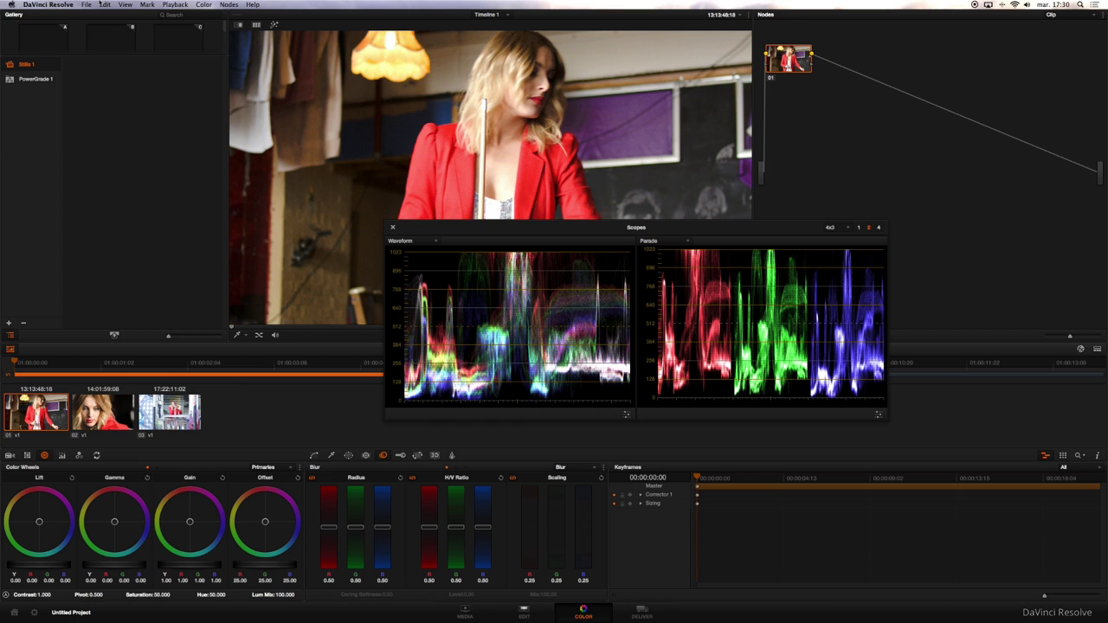
pyautogui.click(126, 5)
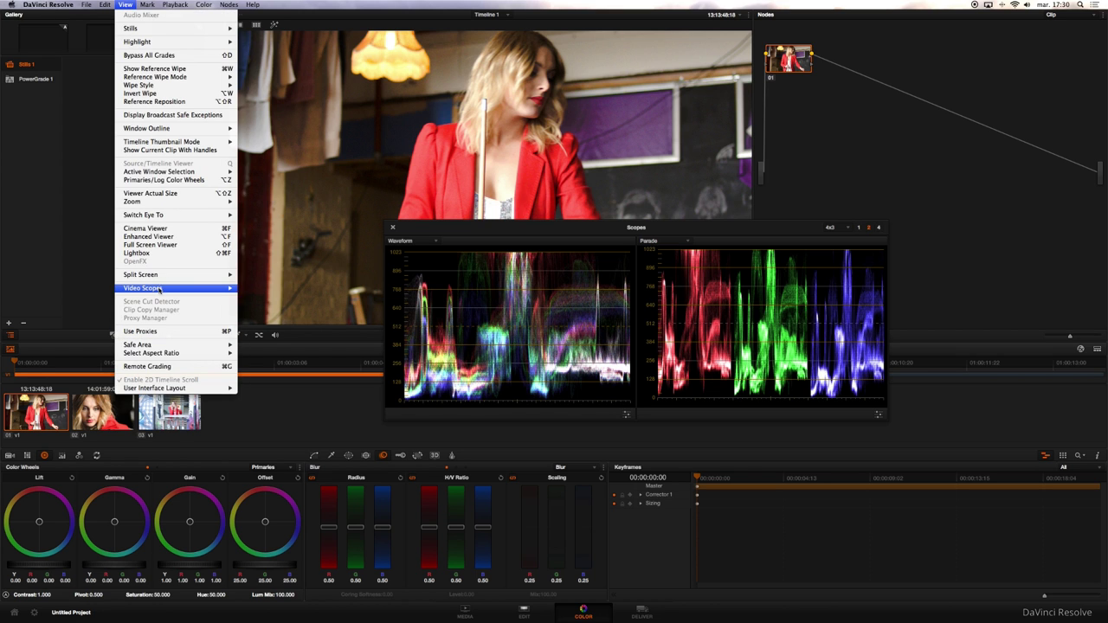
pyautogui.moveTo(199, 289)
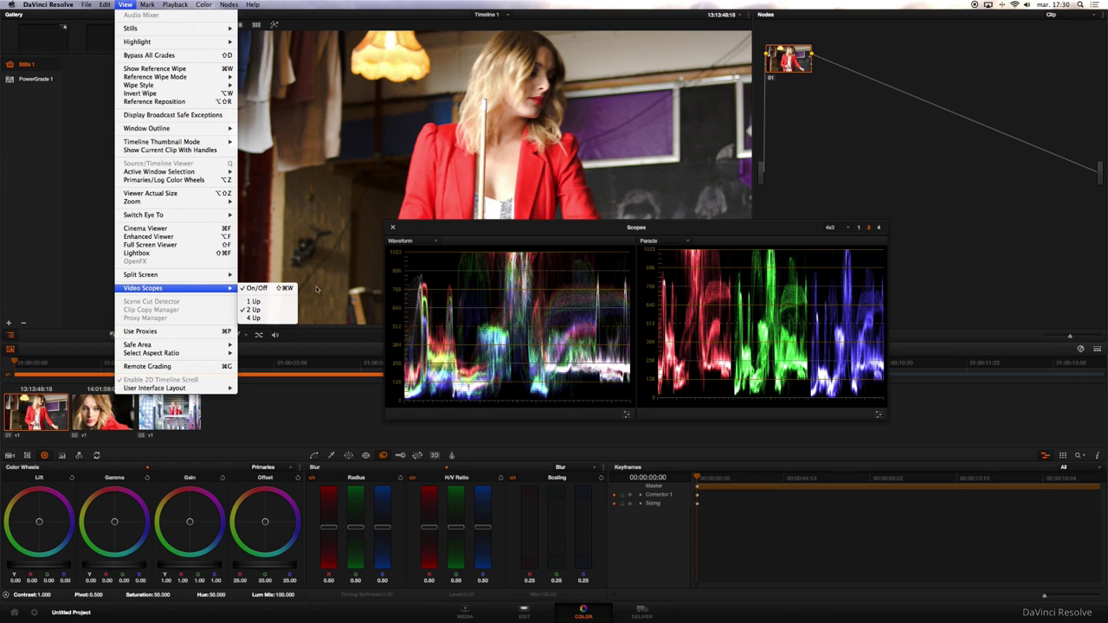
pyautogui.click(503, 226)
pyautogui.click(877, 230)
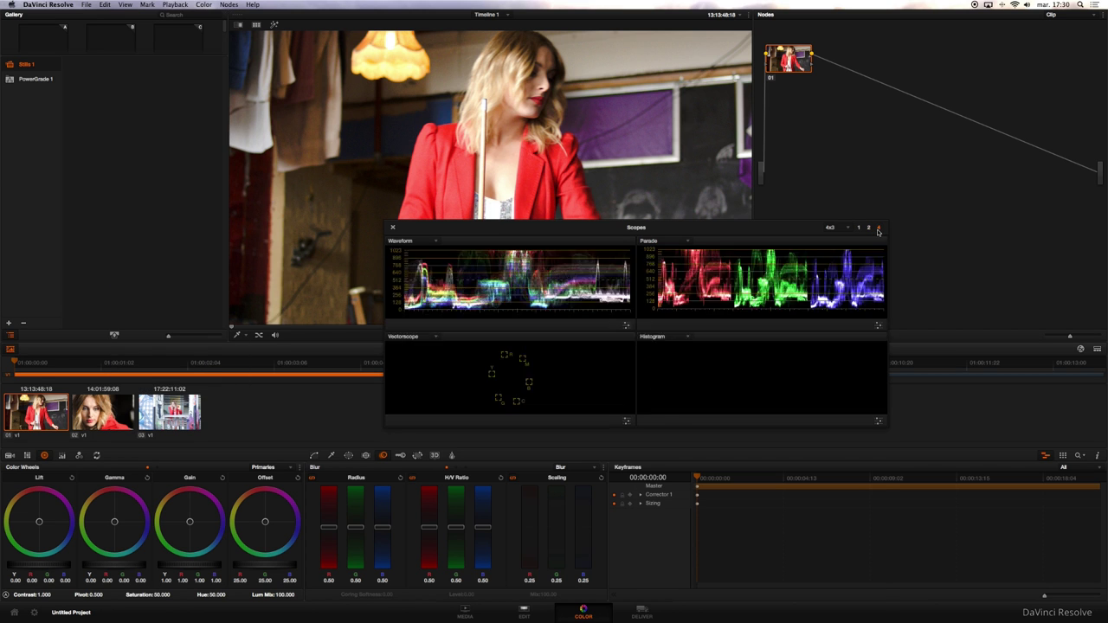
pyautogui.click(869, 229)
pyautogui.click(858, 227)
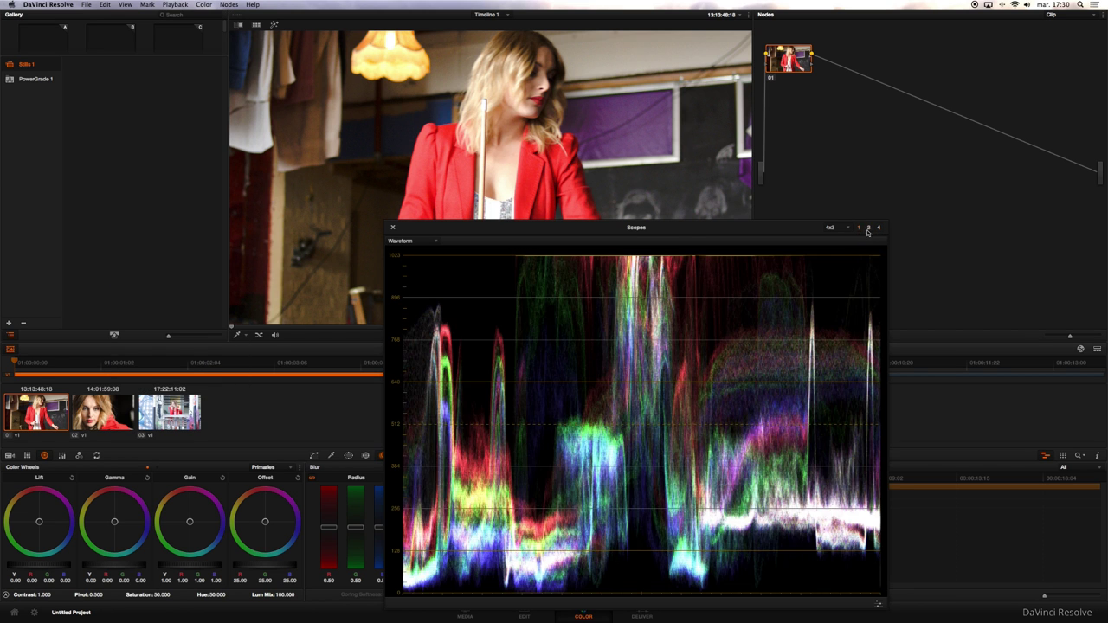
pyautogui.click(868, 228)
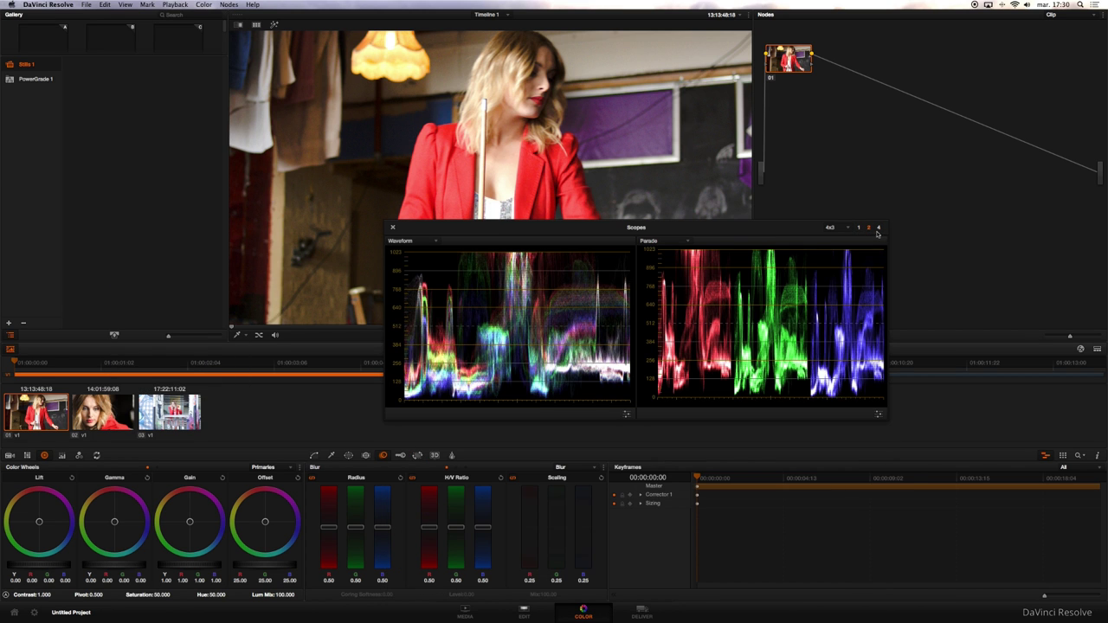
pyautogui.click(429, 241)
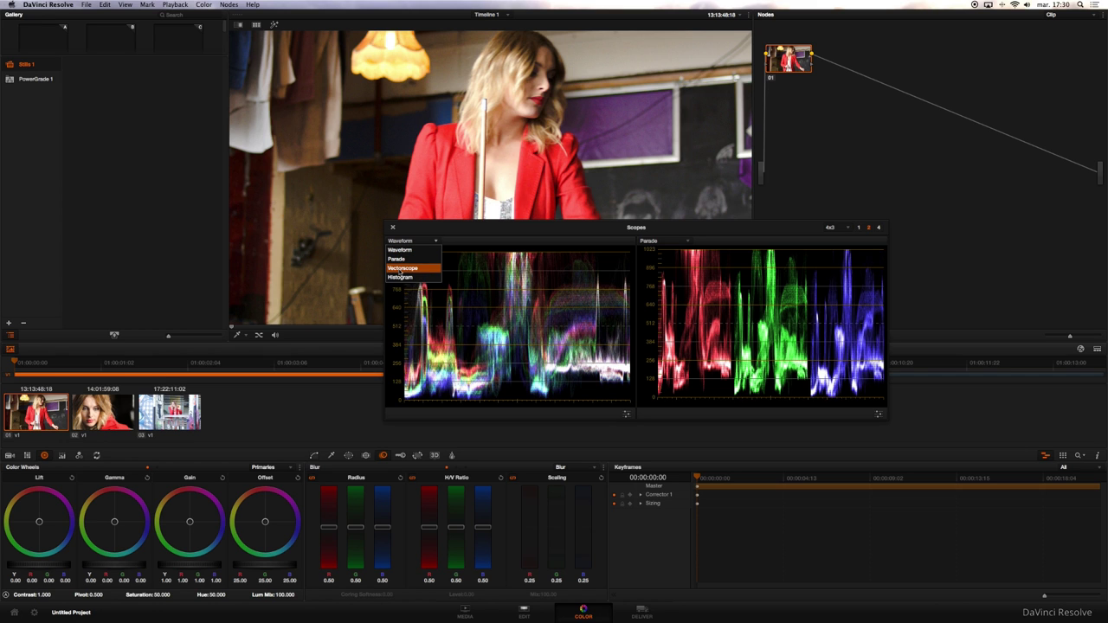
pyautogui.click(401, 269)
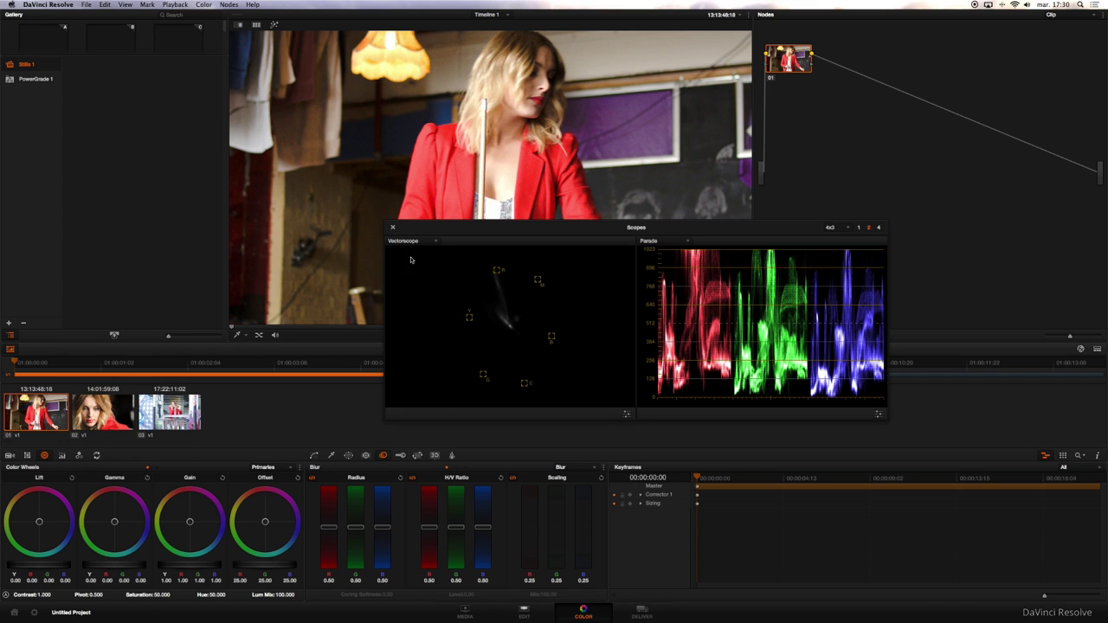
pyautogui.click(424, 242)
pyautogui.click(411, 251)
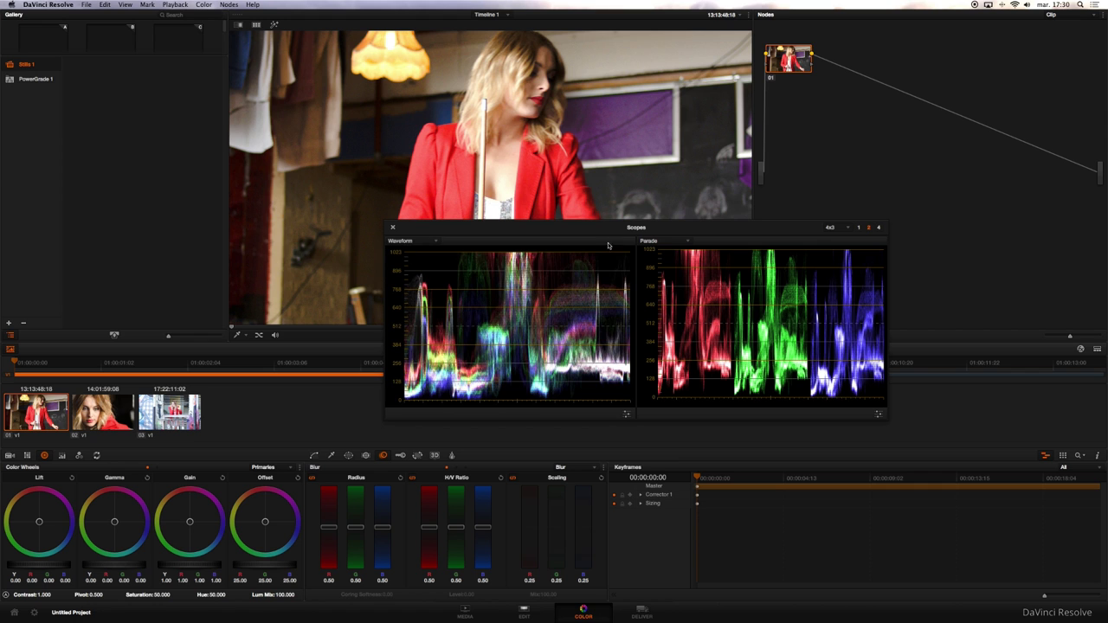
pyautogui.click(660, 242)
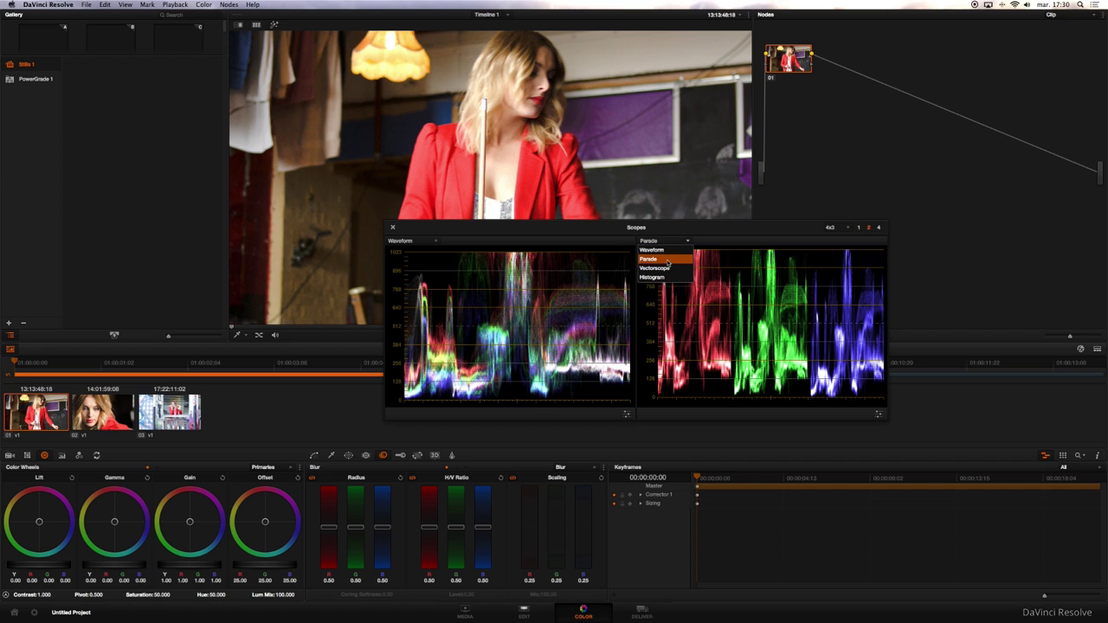
pyautogui.click(671, 260)
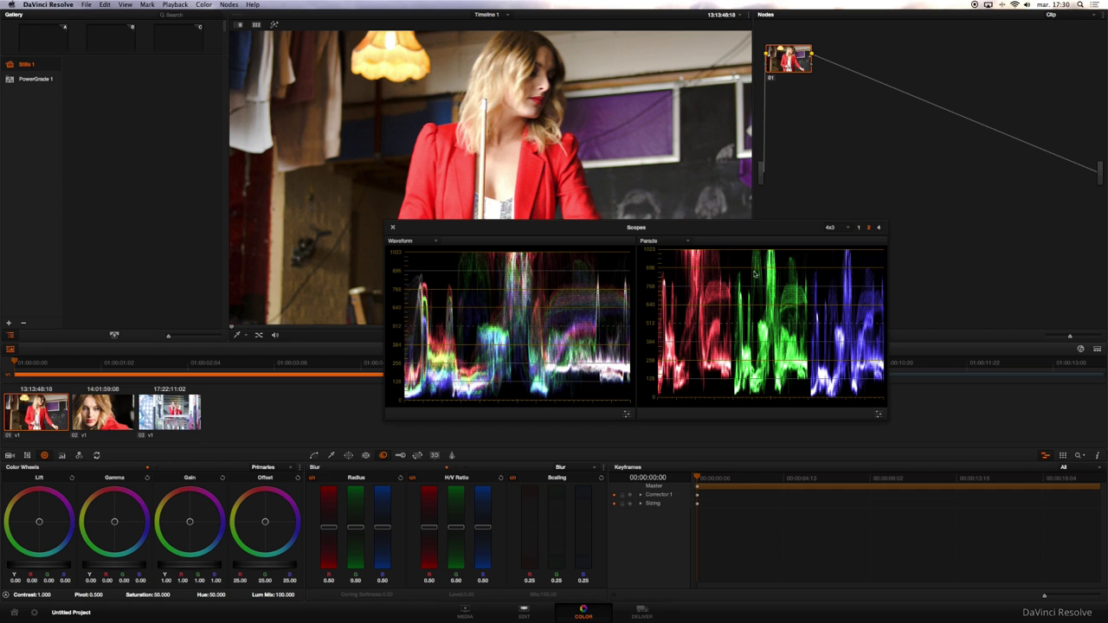
pyautogui.moveTo(712, 227); pyautogui.dragTo(764, 227)
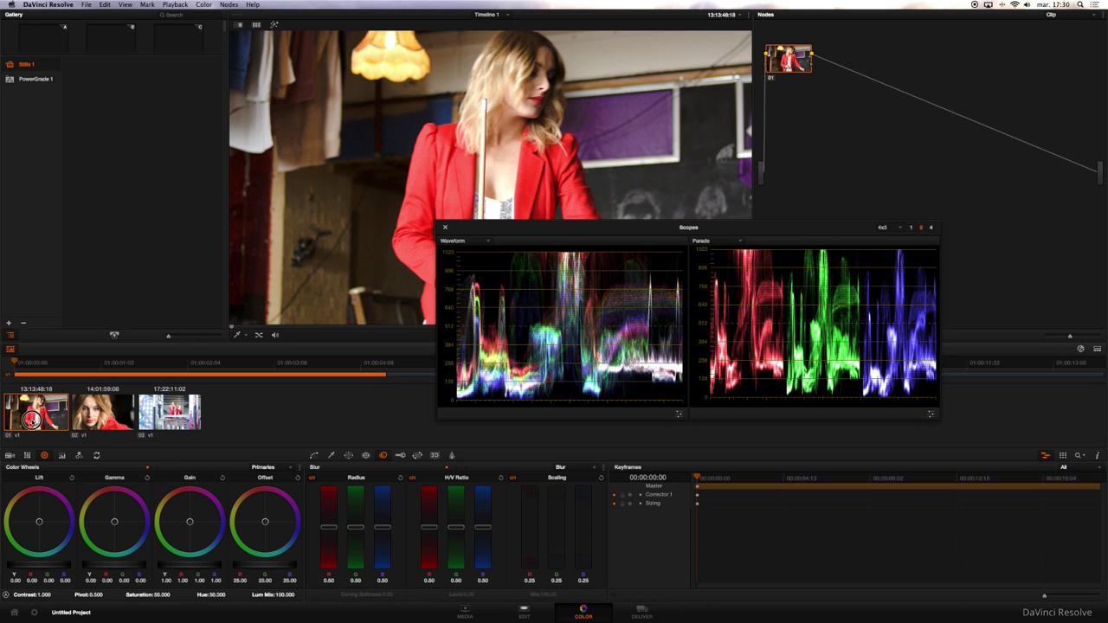
# Shift node 01 down in the node graph and pull the Gain master wheel to 0.74.
pyautogui.moveTo(788, 65); pyautogui.dragTo(812, 91)
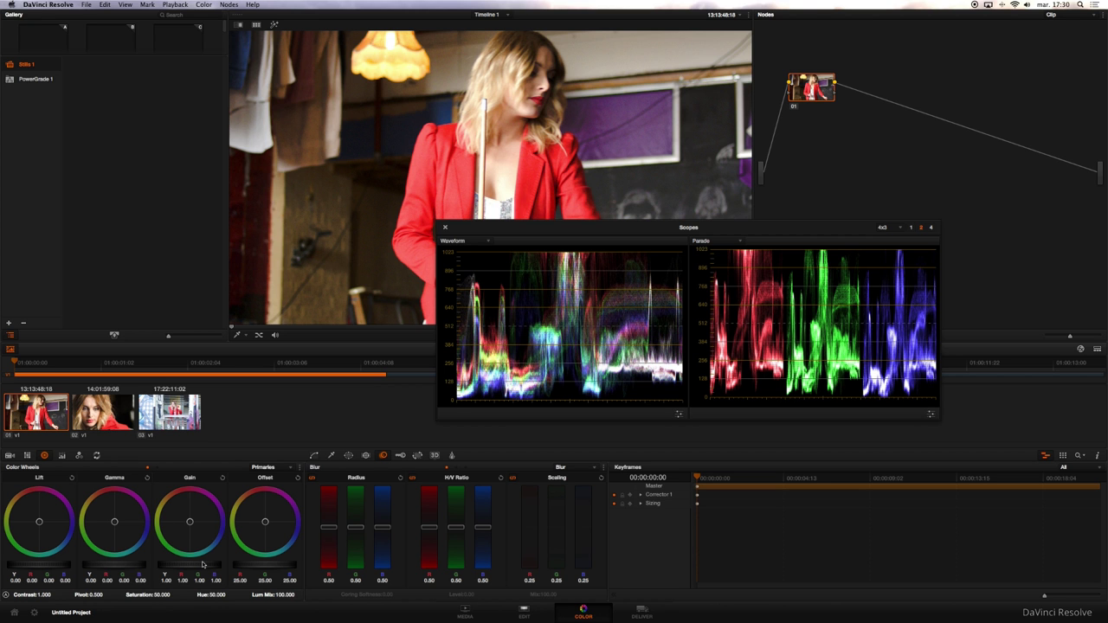
pyautogui.moveTo(215, 568); pyautogui.dragTo(104, 569)
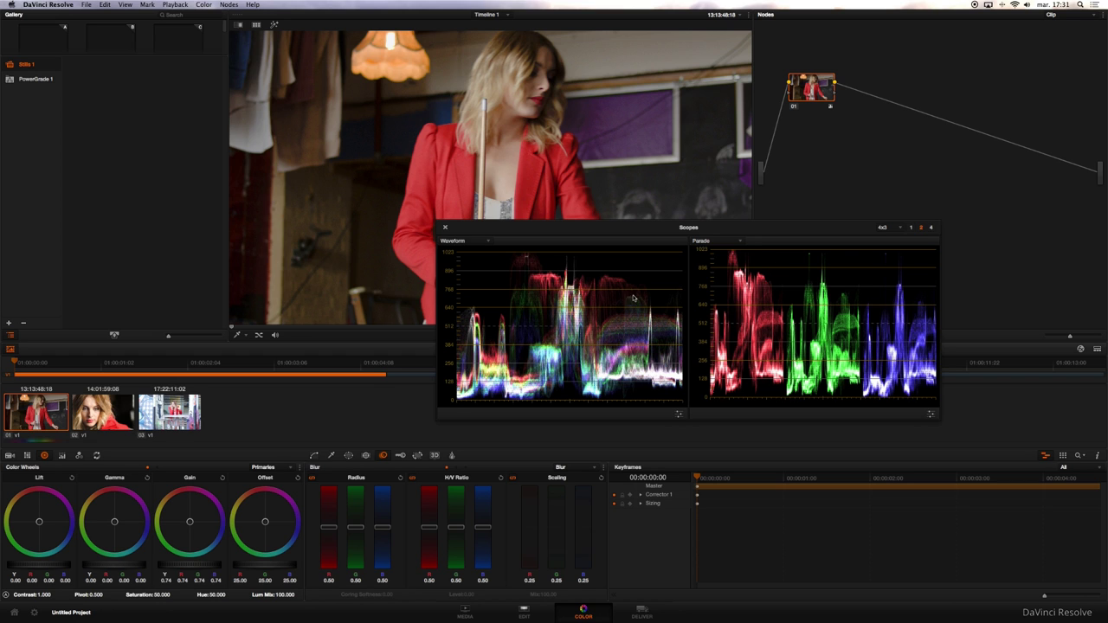
# Label node 01 'Contraste'.
pyautogui.rightClick(802, 86)
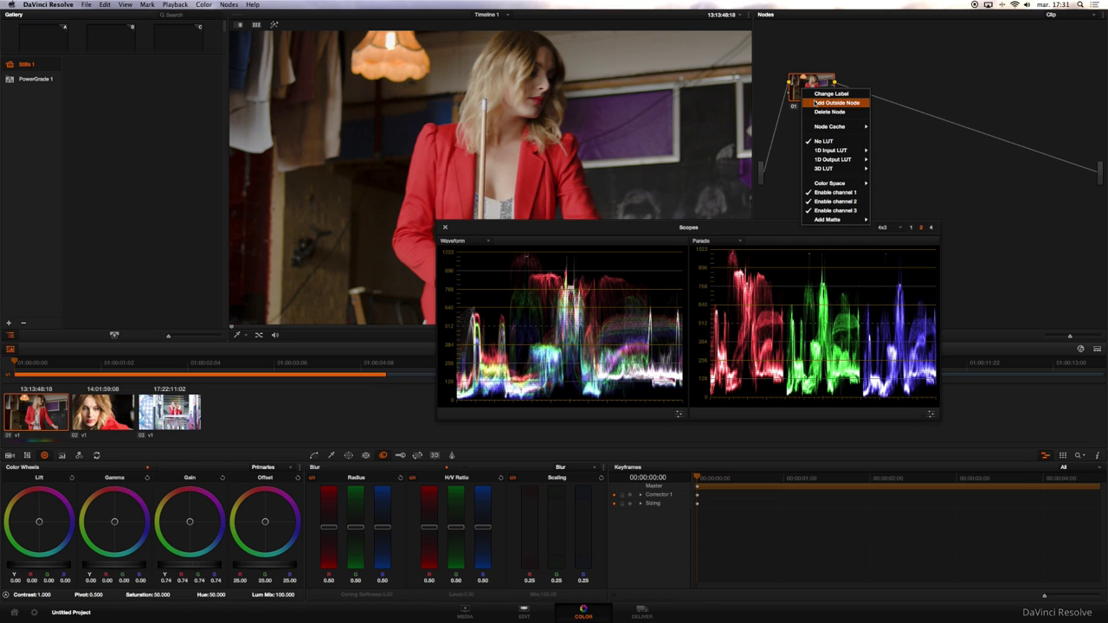
pyautogui.click(822, 97)
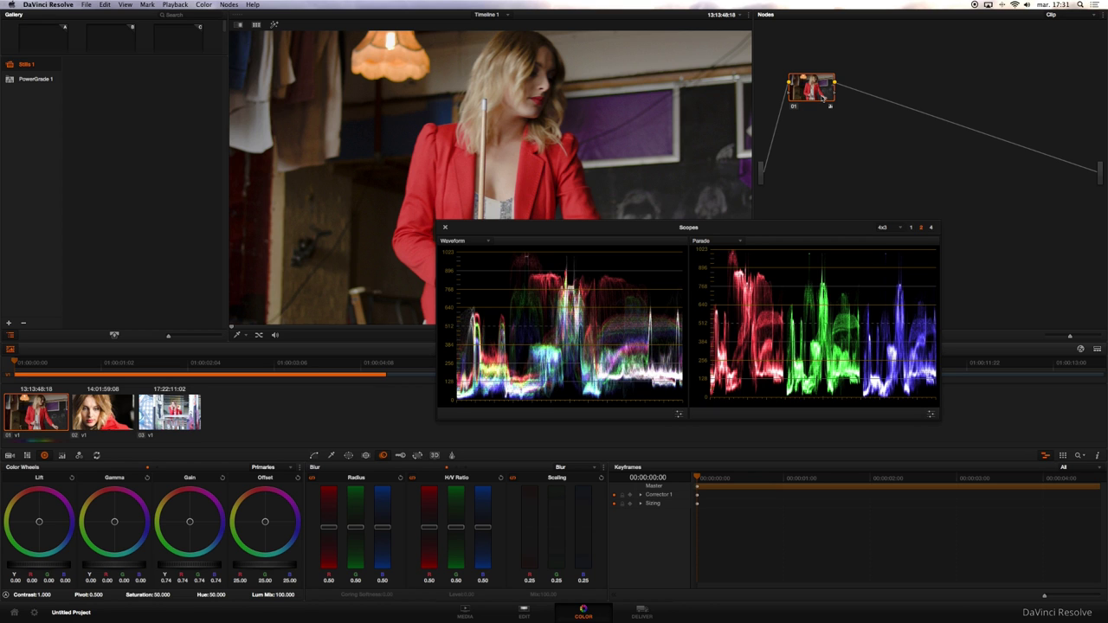
pyautogui.write('contraste')
pyautogui.press('Return')
pyautogui.rightClick(822, 98)
pyautogui.click(813, 90)
# Add a serial node after Contraste and label it 'Color'.
pyautogui.hotkey('alt', 's')
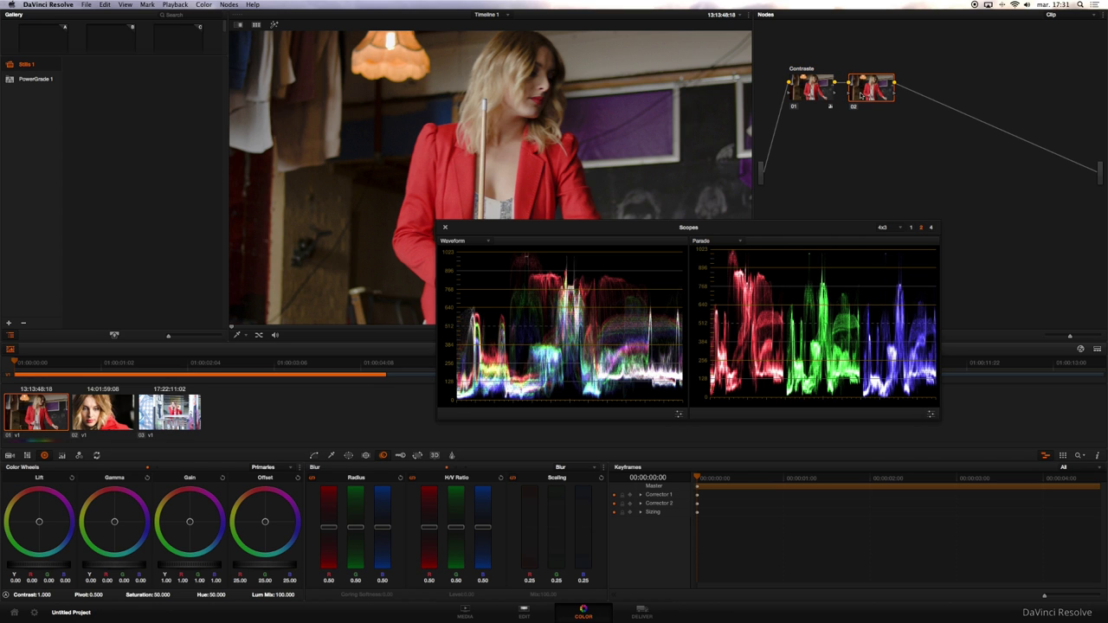
pyautogui.rightClick(863, 95)
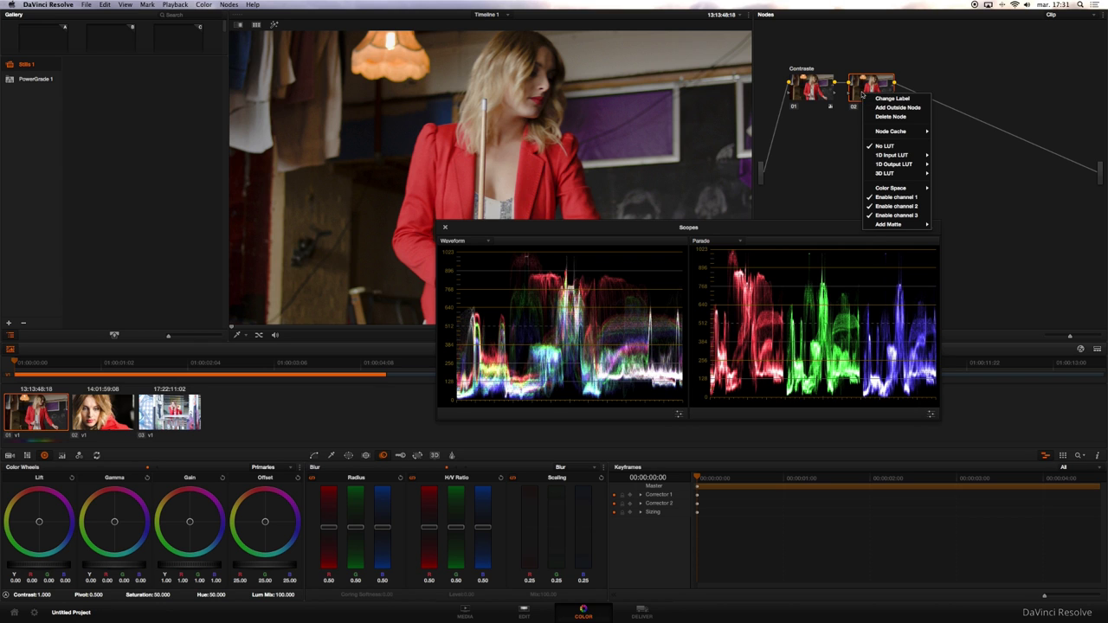
pyautogui.click(881, 101)
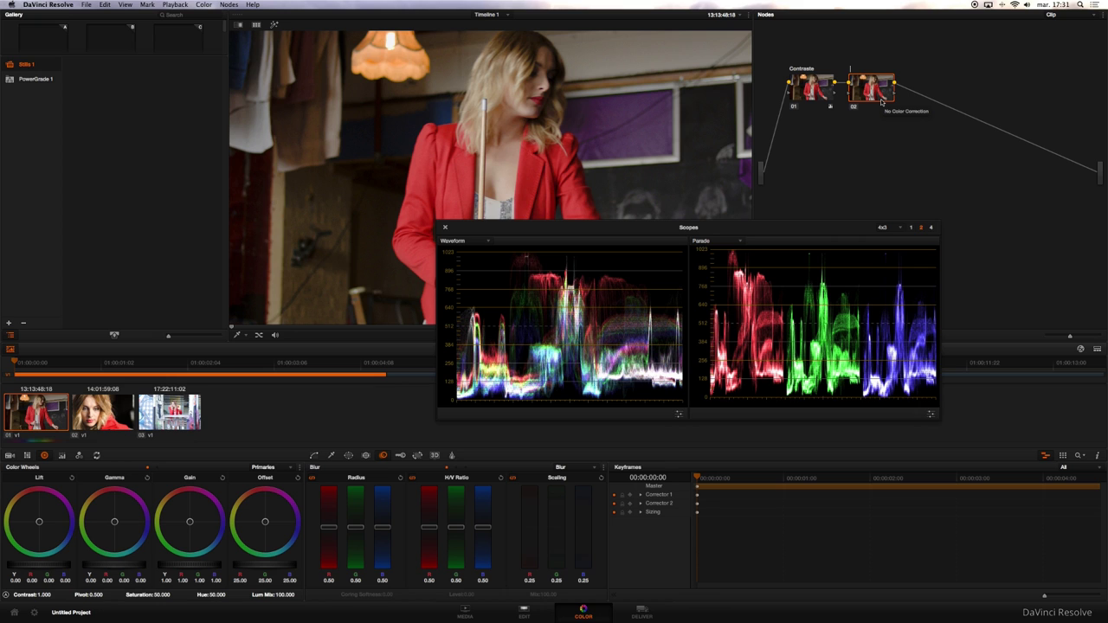
pyautogui.write('Color')
pyautogui.press('Return')
# On the Color node, drag the Gain colour wheel centre slightly toward blue.
pyautogui.moveTo(190, 525); pyautogui.dragTo(194, 541)
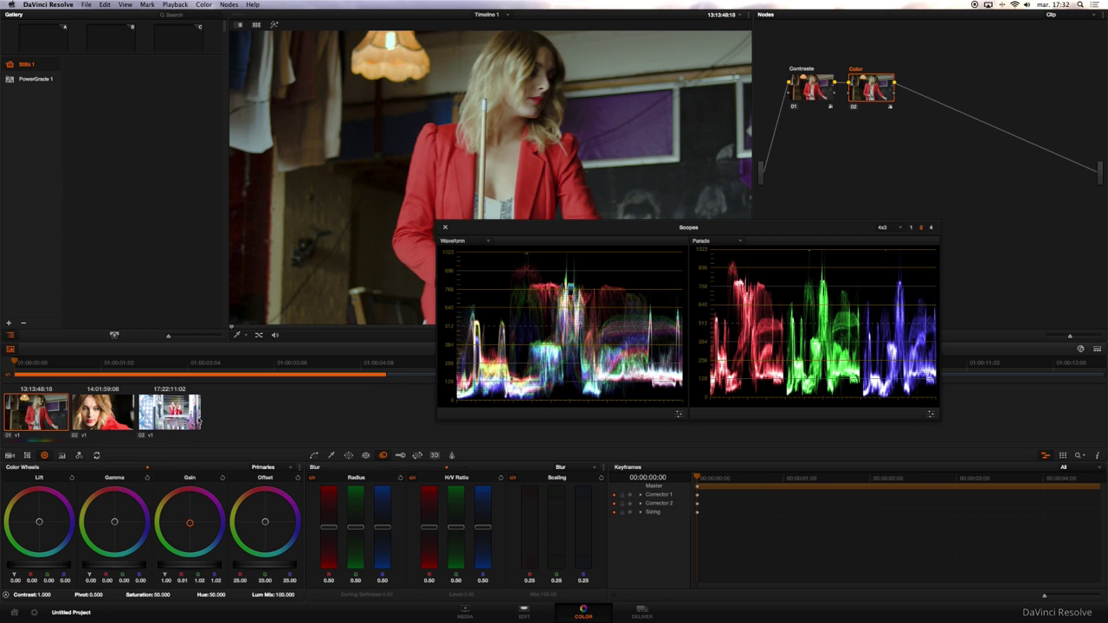
# On the Contraste node, raise Gain to 0.79 and lift Gamma slightly.
pyautogui.click(830, 99)
pyautogui.moveTo(188, 566); pyautogui.dragTo(216, 566)
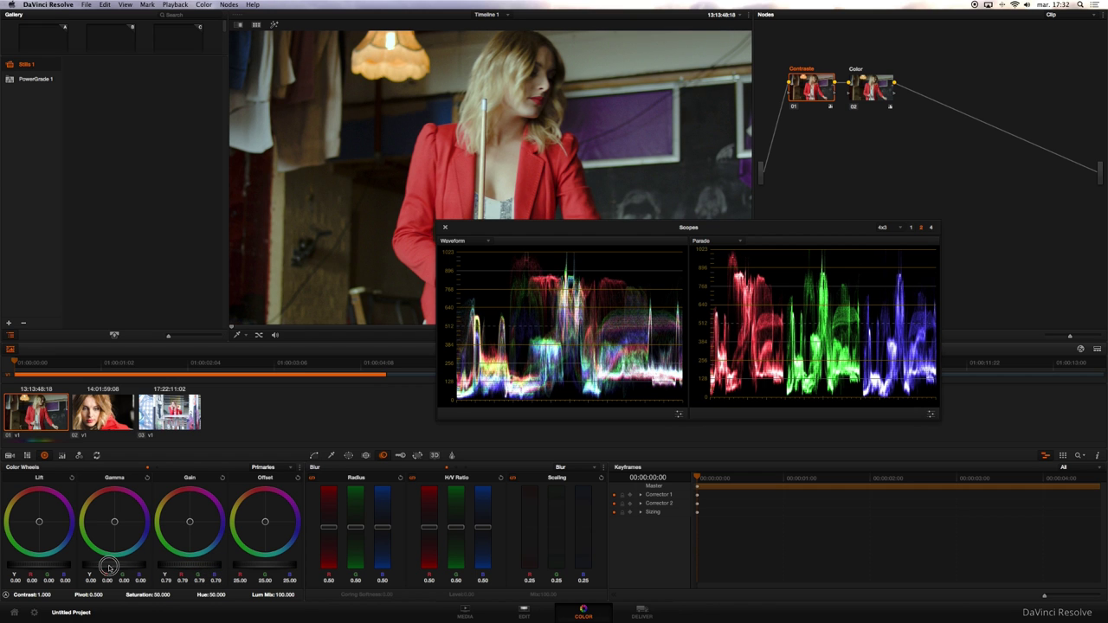
pyautogui.moveTo(108, 568); pyautogui.dragTo(146, 569)
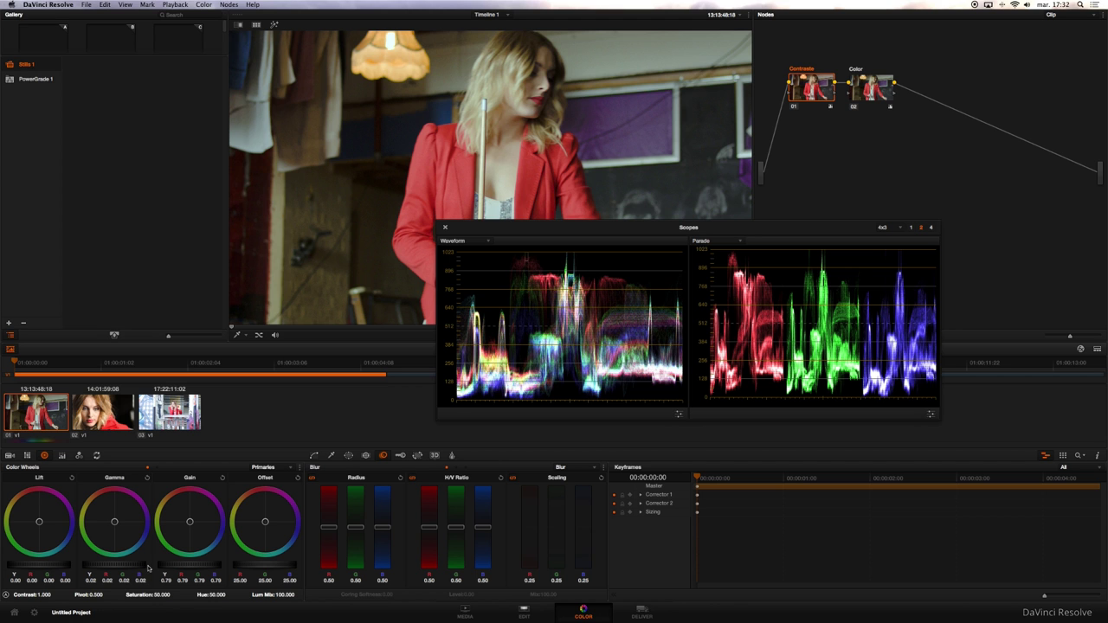
# Toggle the grade on and off to compare against the ungraded image.
pyautogui.hotkey('ctrl', 'd')
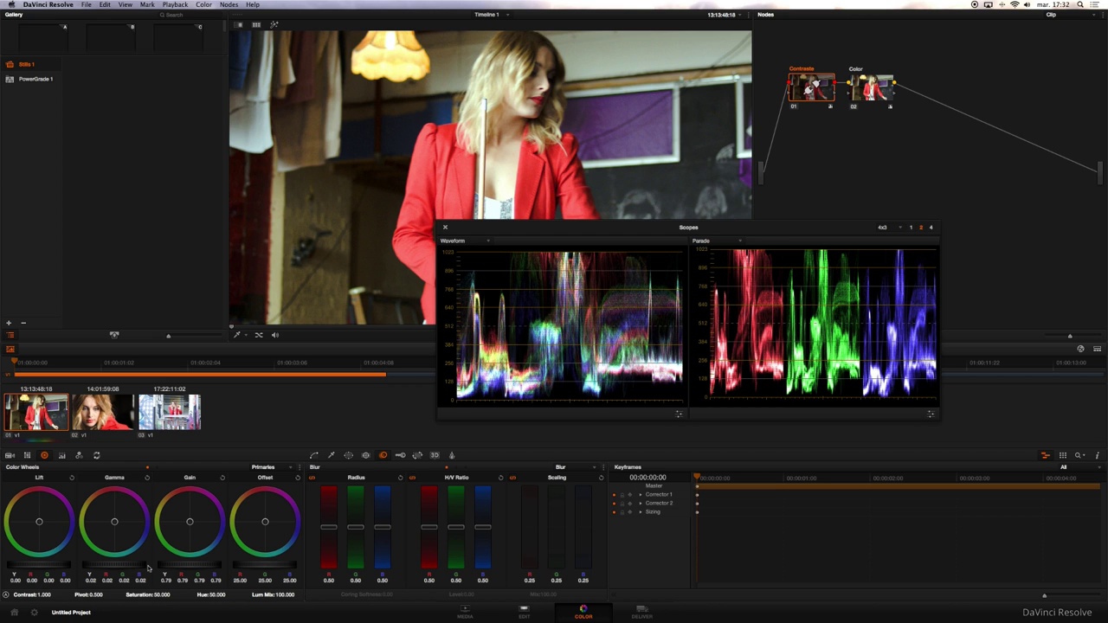
pyautogui.hotkey('ctrl', 'd')
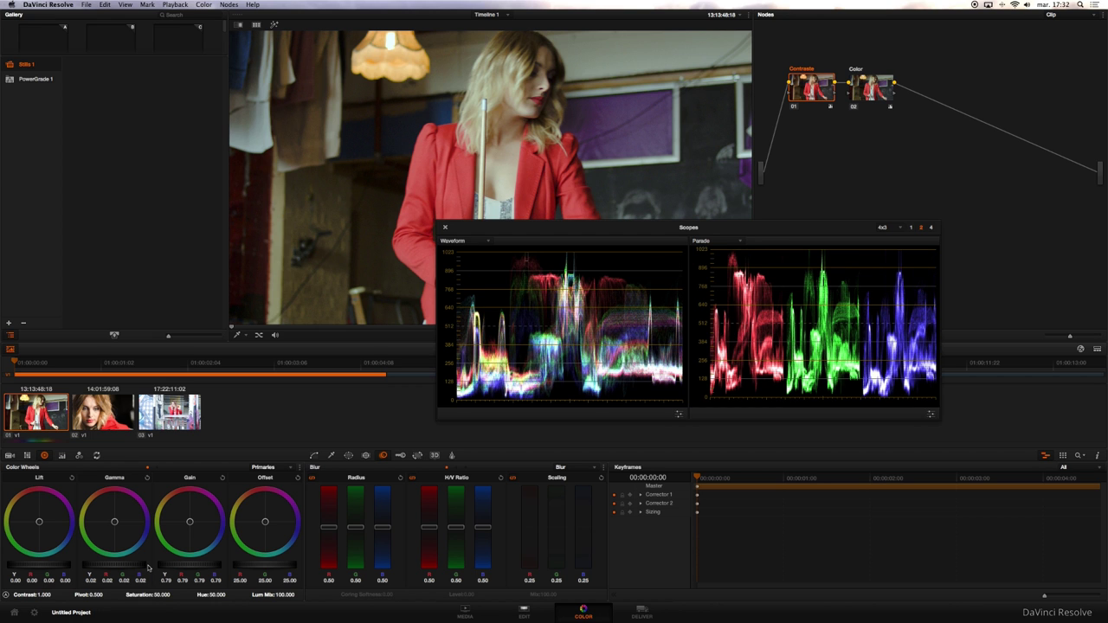
pyautogui.hotkey('shift', 'd')
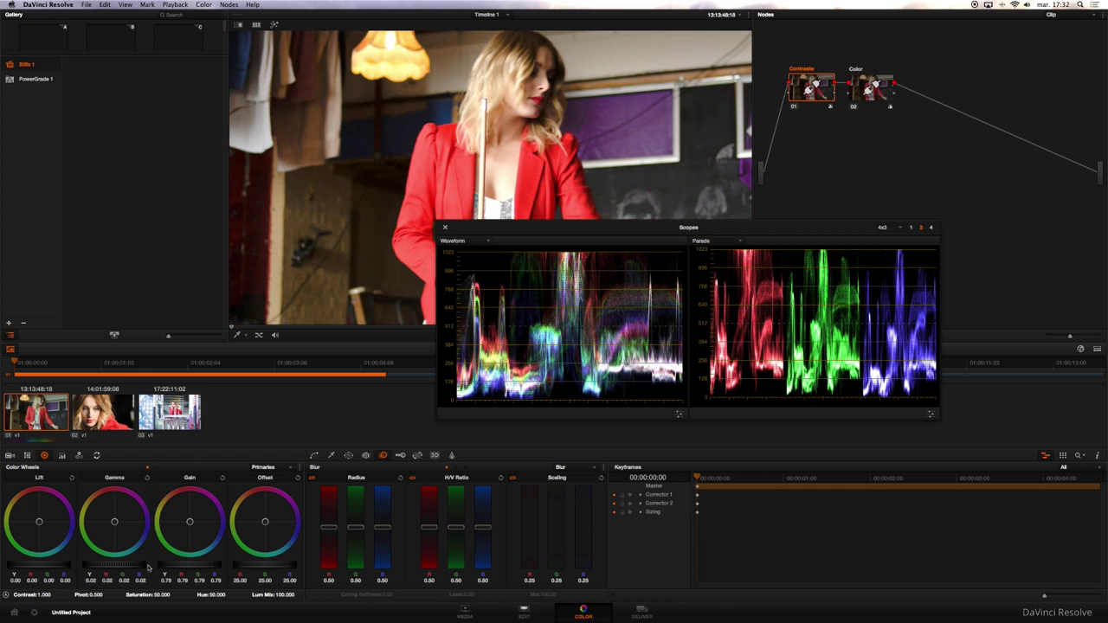
pyautogui.hotkey('shift', 'd')
pyautogui.hotkey('shift', 'd')
pyautogui.hotkey('shift', 'd')
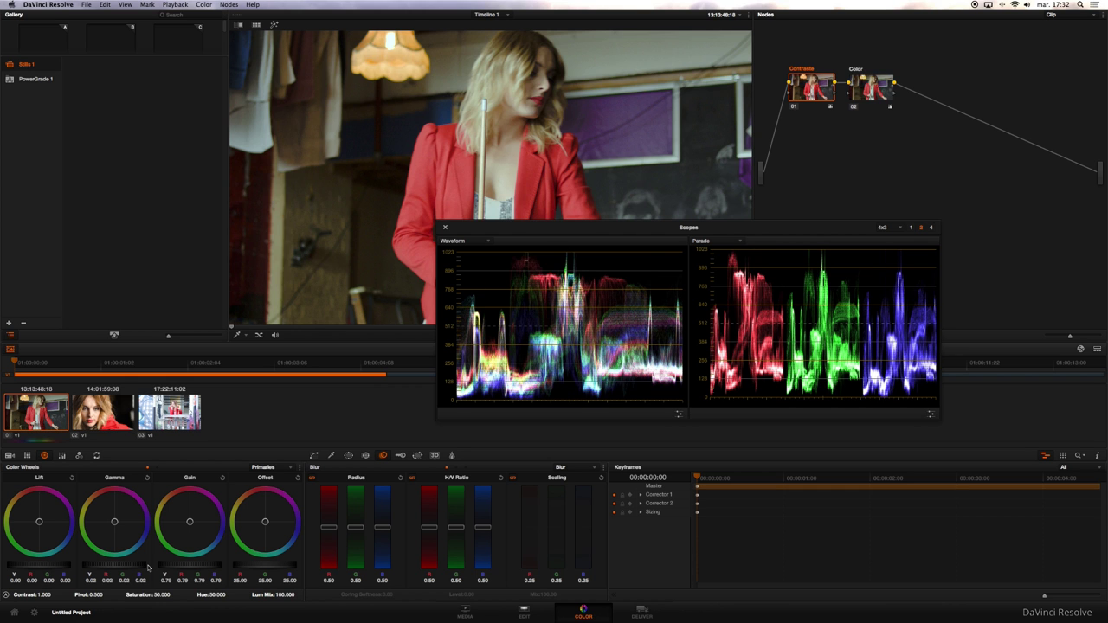
pyautogui.hotkey('shift', 'd')
pyautogui.hotkey('shift', 'd')
# Lift Gamma further to 0.04 and reposition the Scopes window.
pyautogui.moveTo(103, 563); pyautogui.dragTo(148, 566)
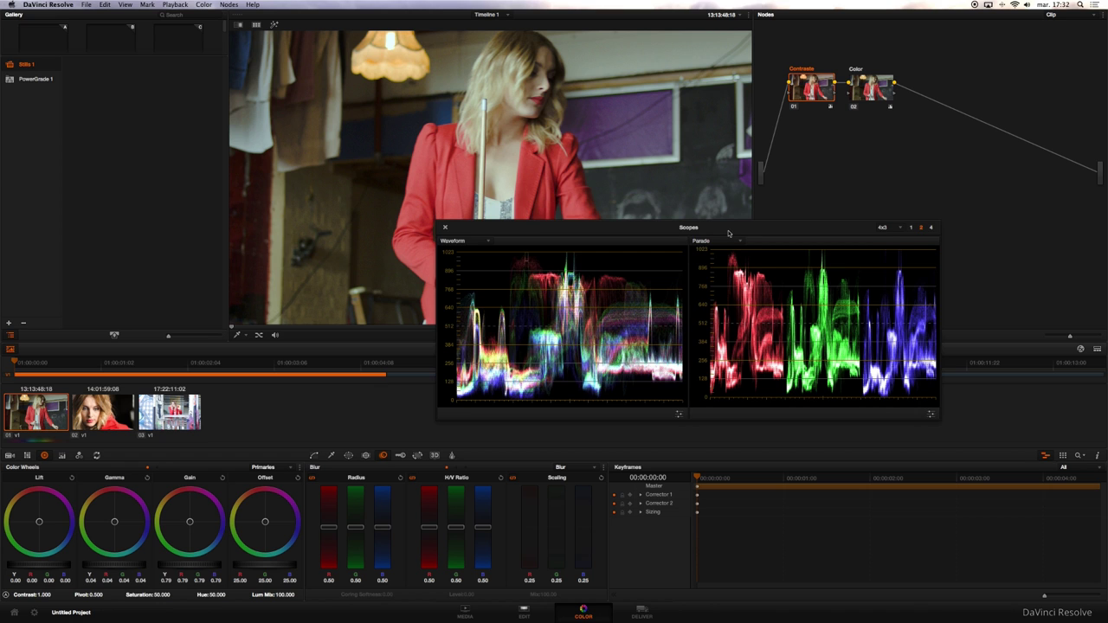
pyautogui.moveTo(728, 231); pyautogui.dragTo(725, 226)
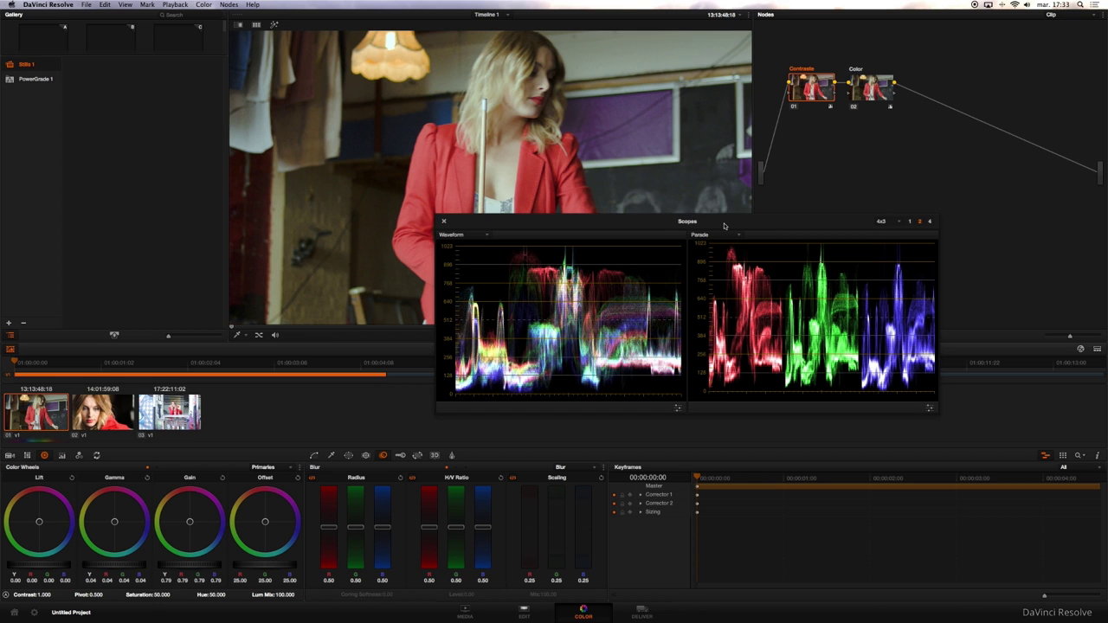
pyautogui.moveTo(725, 226); pyautogui.dragTo(755, 248)
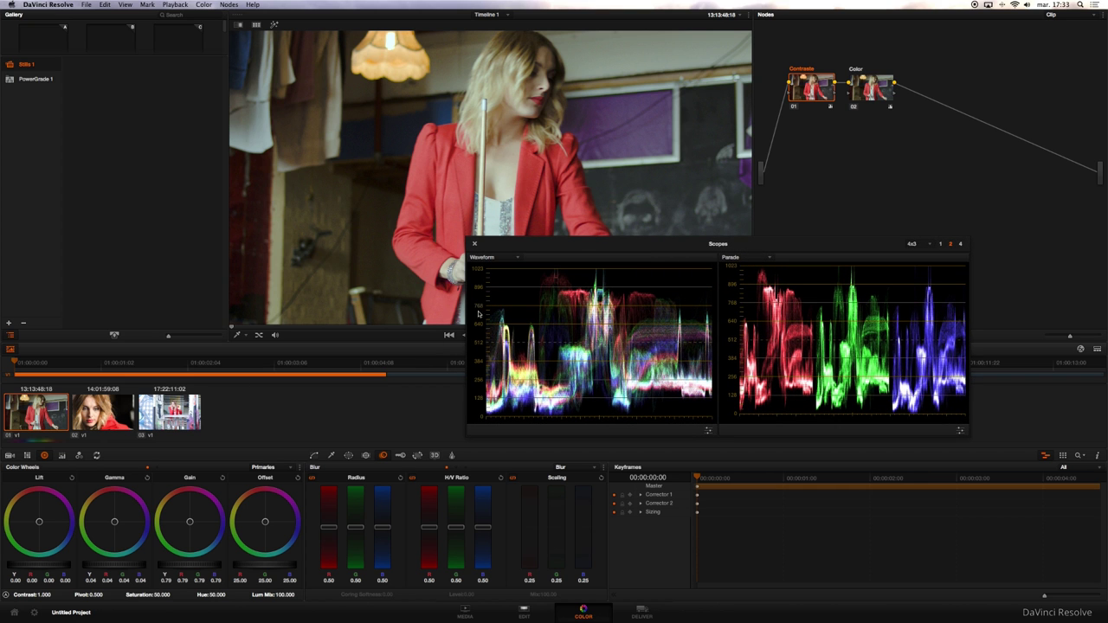
# Select close-up clip 02 and rearrange the Scopes window and first node.
pyautogui.click(92, 415)
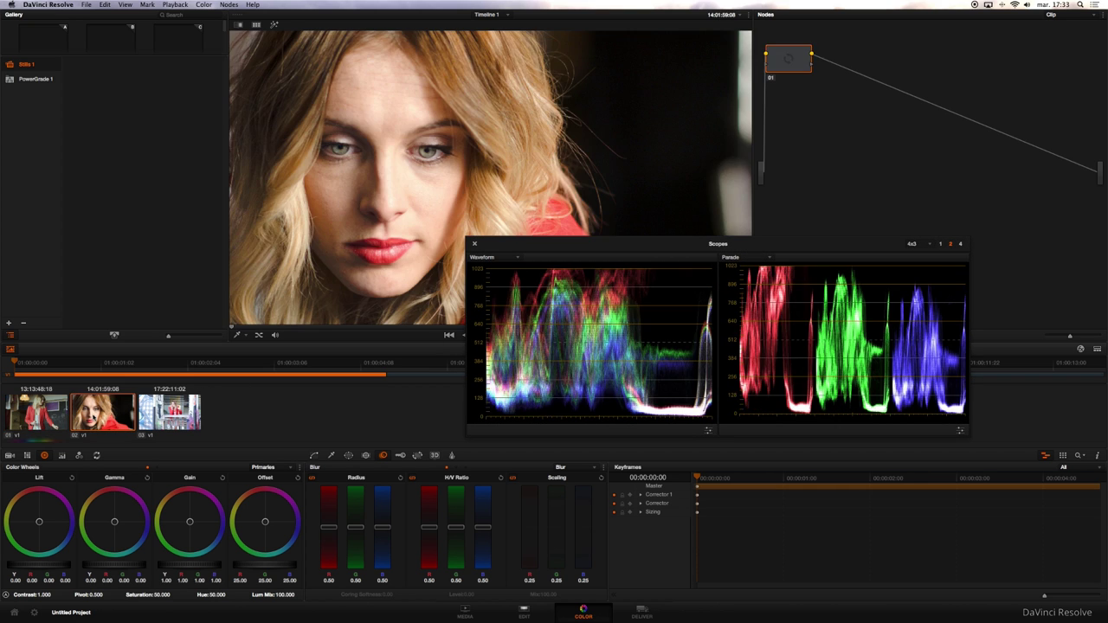
pyautogui.moveTo(596, 242); pyautogui.dragTo(679, 247)
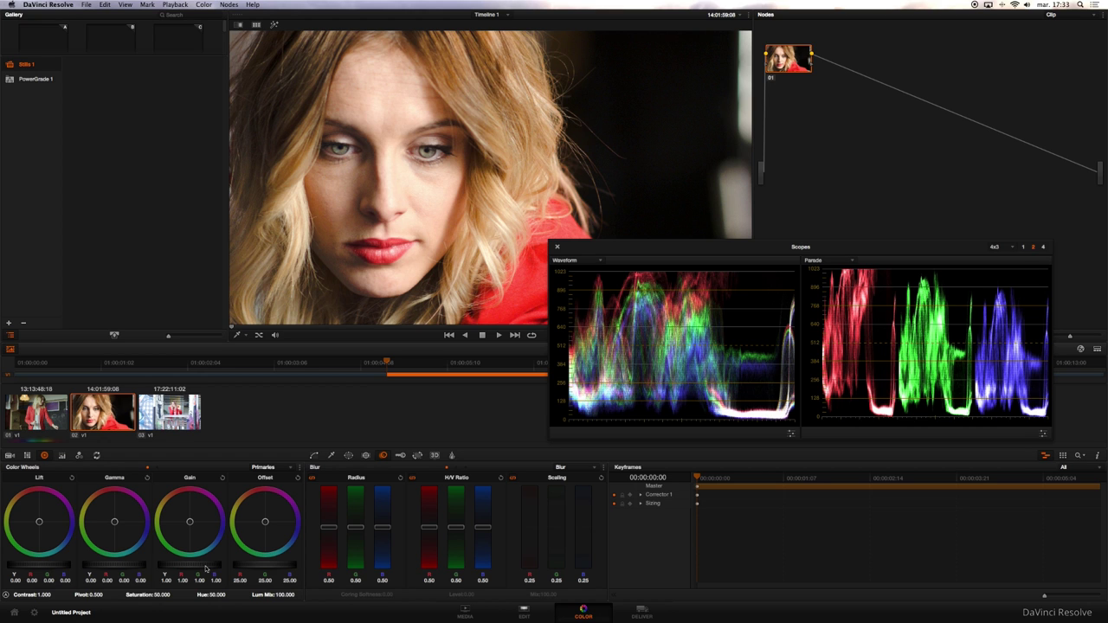
pyautogui.moveTo(805, 64); pyautogui.dragTo(818, 91)
# Label the first node 'Contrast' and lower its Gain to 0.89.
pyautogui.rightClick(819, 91)
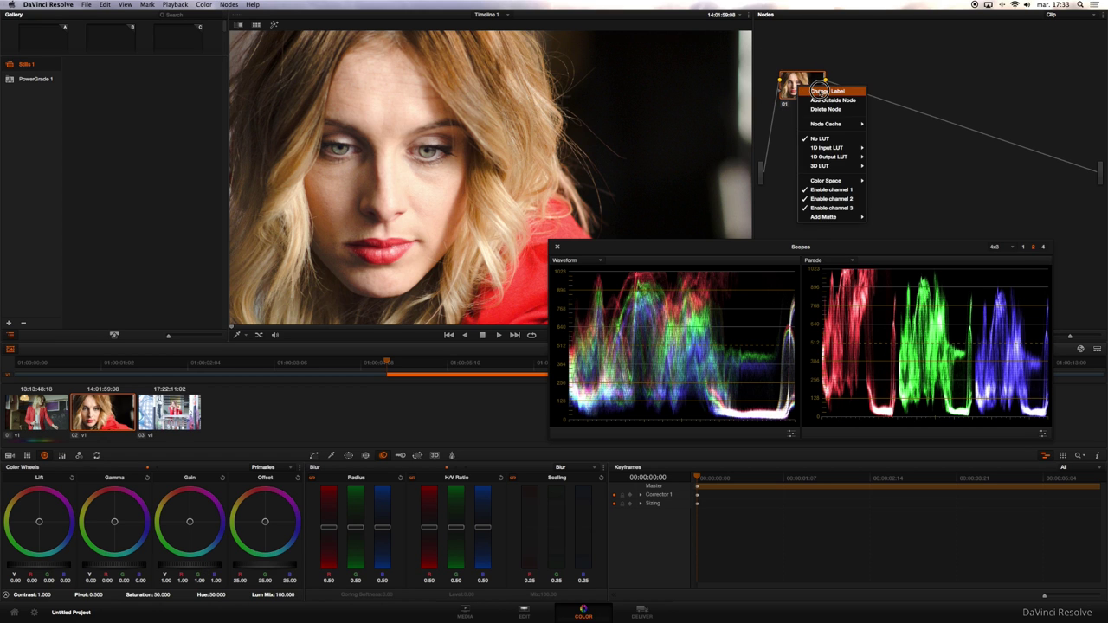
pyautogui.click(818, 91)
pyautogui.write('Contra')
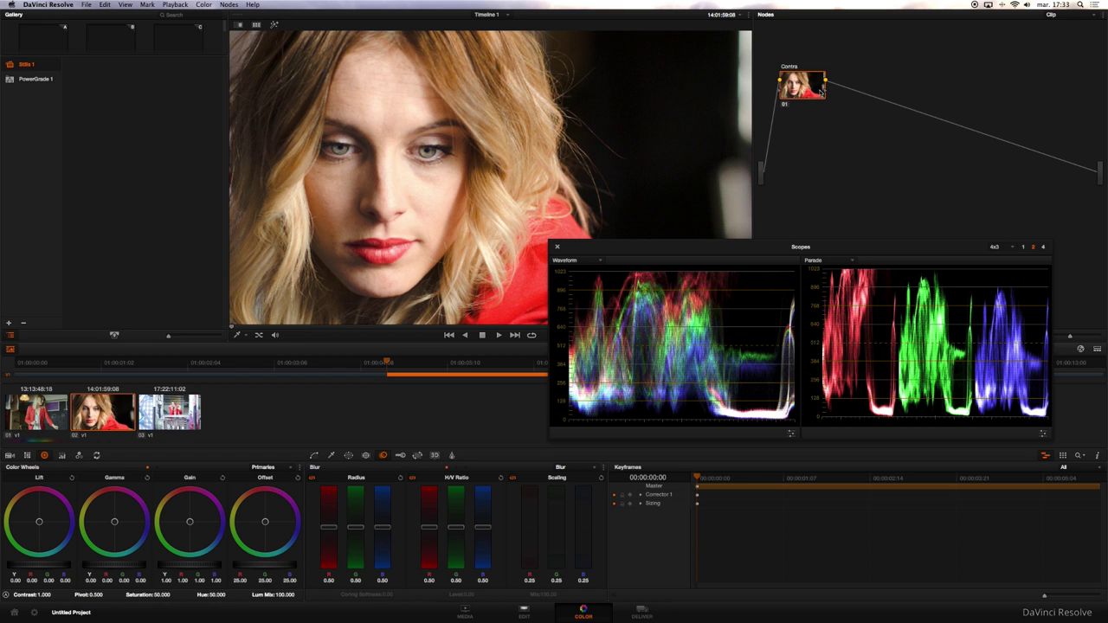
pyautogui.write('st')
pyautogui.press('Return')
pyautogui.moveTo(207, 567)
pyautogui.mouseDown()
pyautogui.moveTo(161, 568)
pyautogui.moveTo(175, 568)
pyautogui.mouseUp()
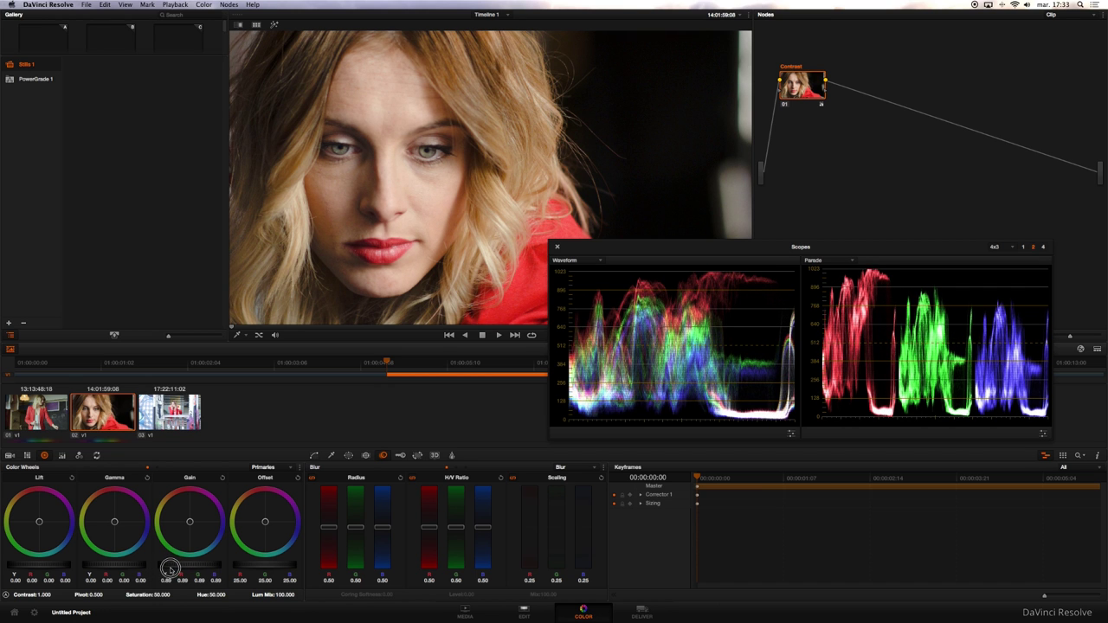
pyautogui.moveTo(174, 568); pyautogui.dragTo(164, 569)
# Add a serial node after Contrast and label it 'Color'.
pyautogui.hotkey('alt', 's')
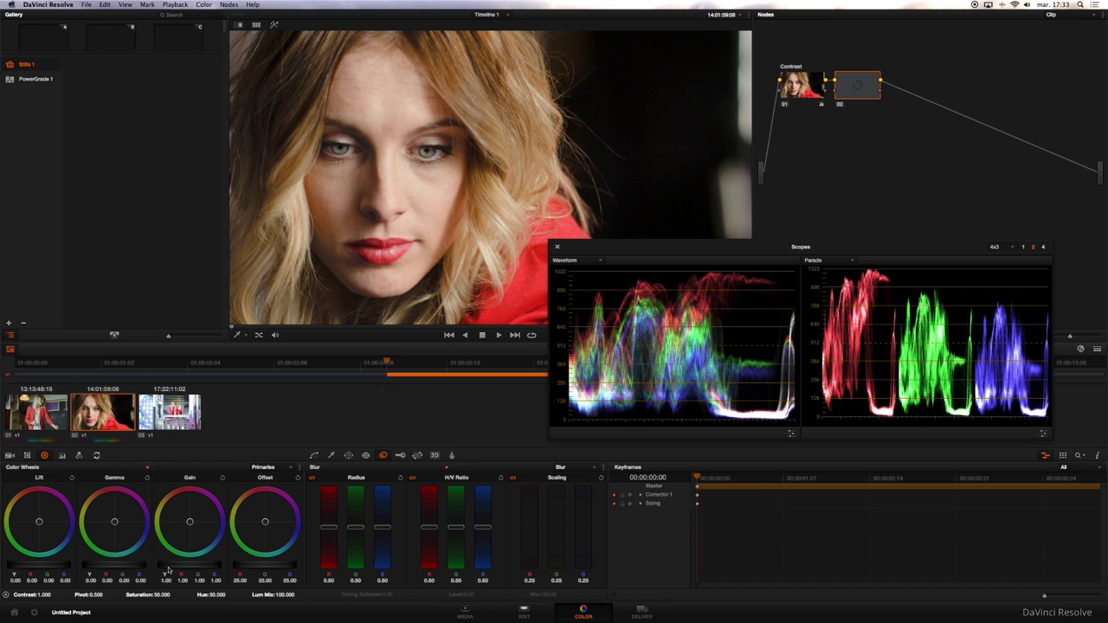
pyautogui.rightClick(858, 85)
pyautogui.press('Escape')
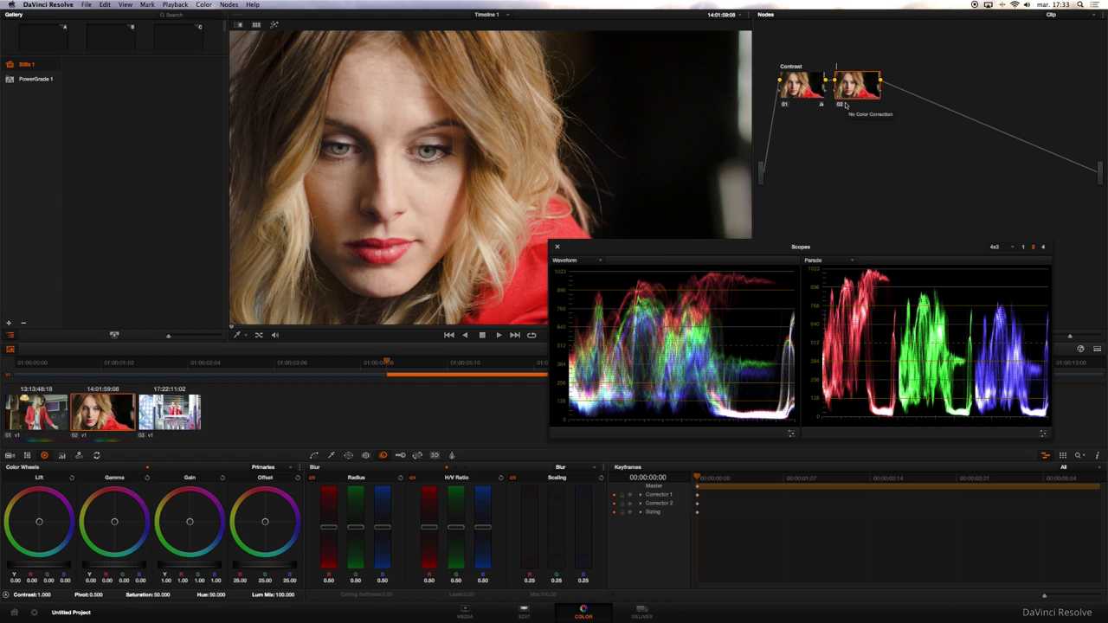
pyautogui.write('Color')
pyautogui.press('Return')
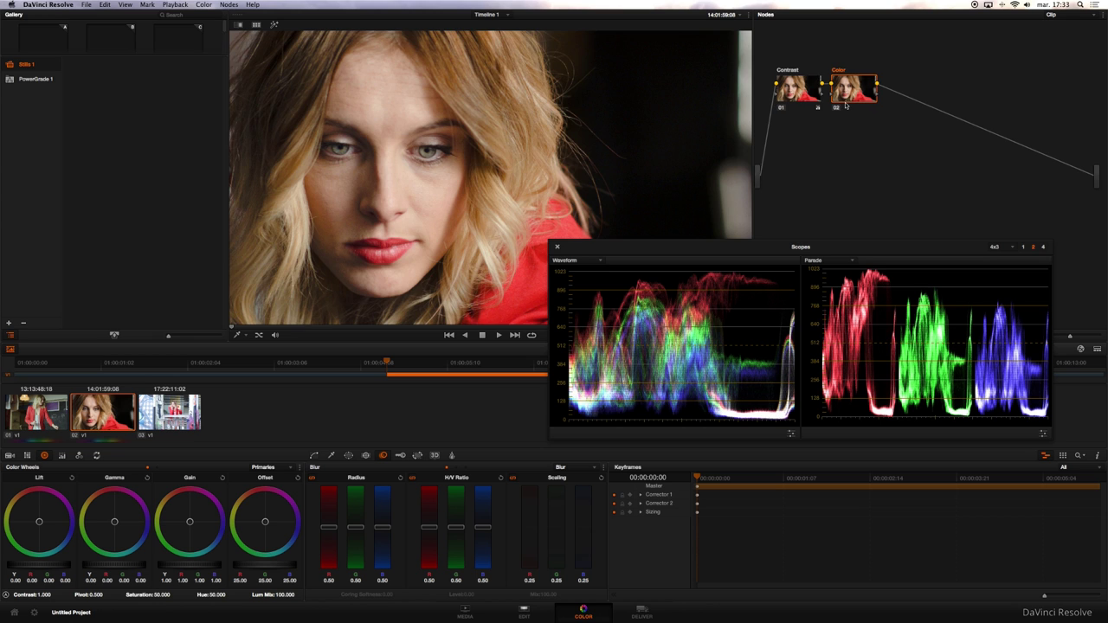
# Tint the Color node's Gain toward blue (R 0.86, G 1.03, B 1.13).
pyautogui.scroll(-2, 460, 171)
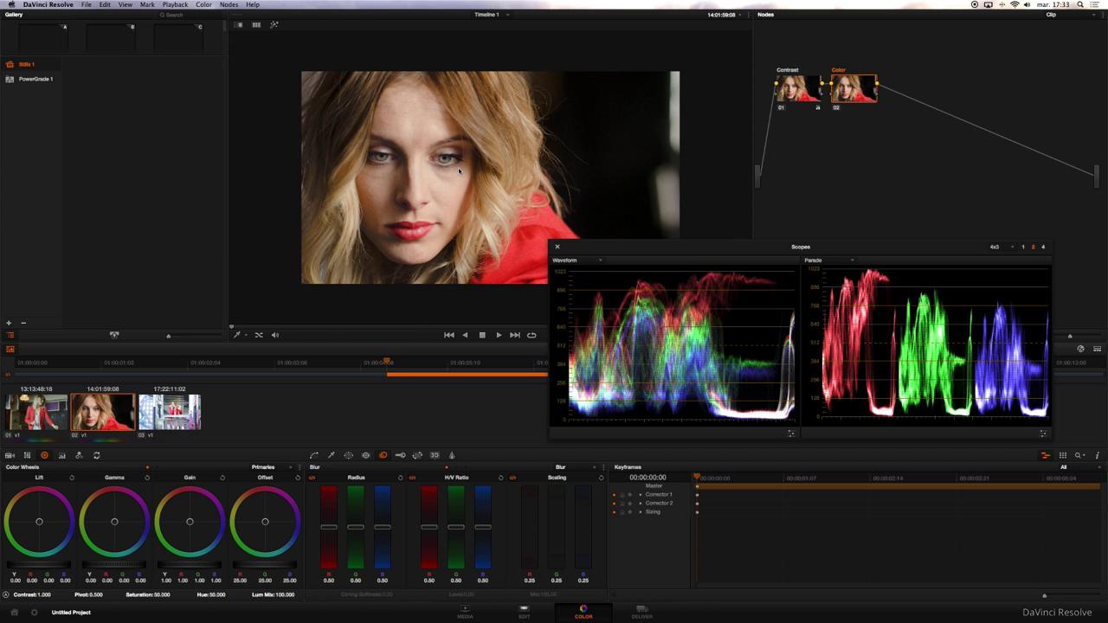
pyautogui.scroll(2, 460, 170)
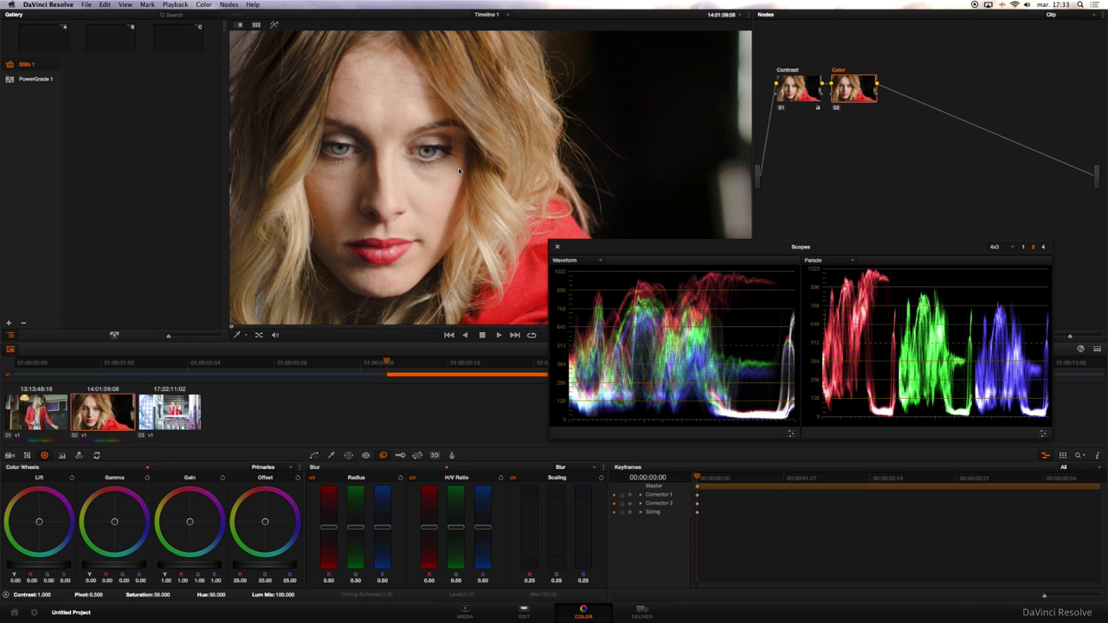
pyautogui.rightClick(384, 155)
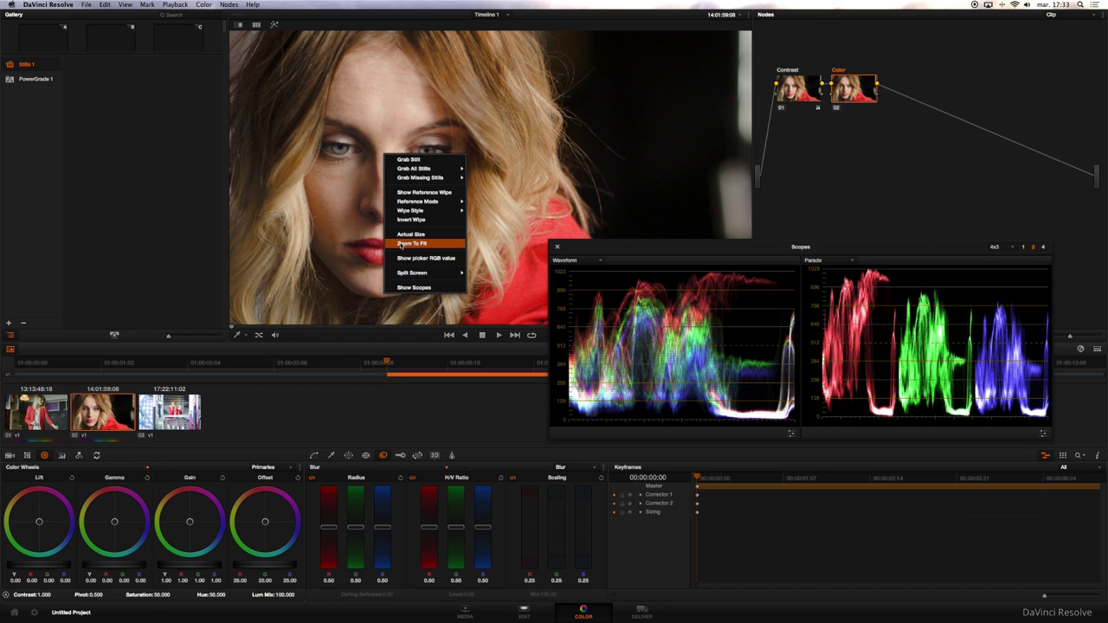
pyautogui.click(350, 248)
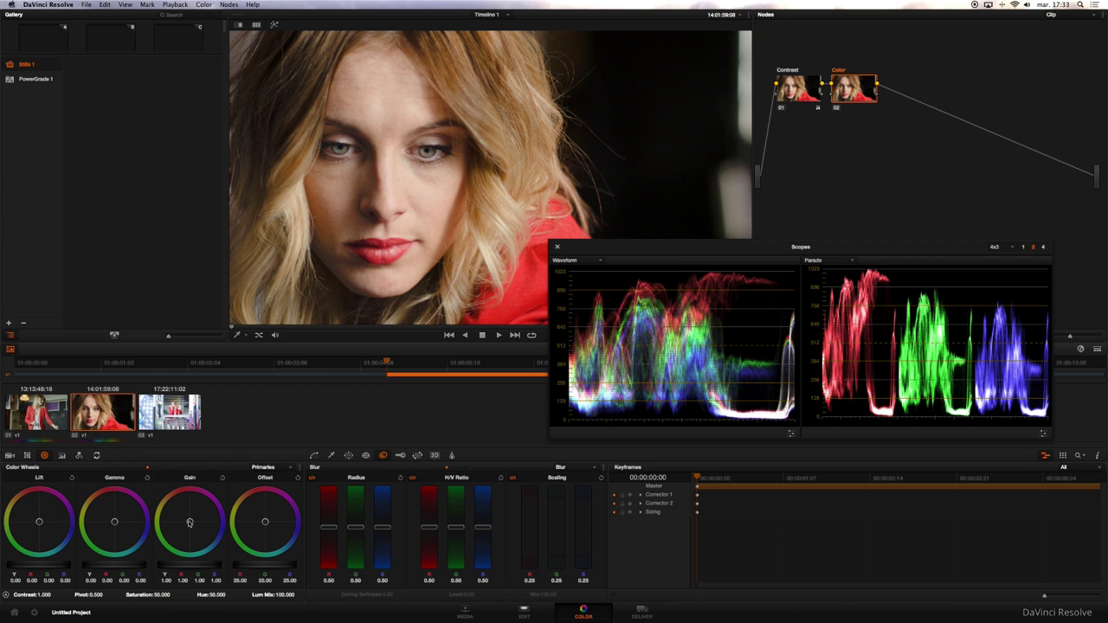
pyautogui.moveTo(190, 522); pyautogui.dragTo(207, 545)
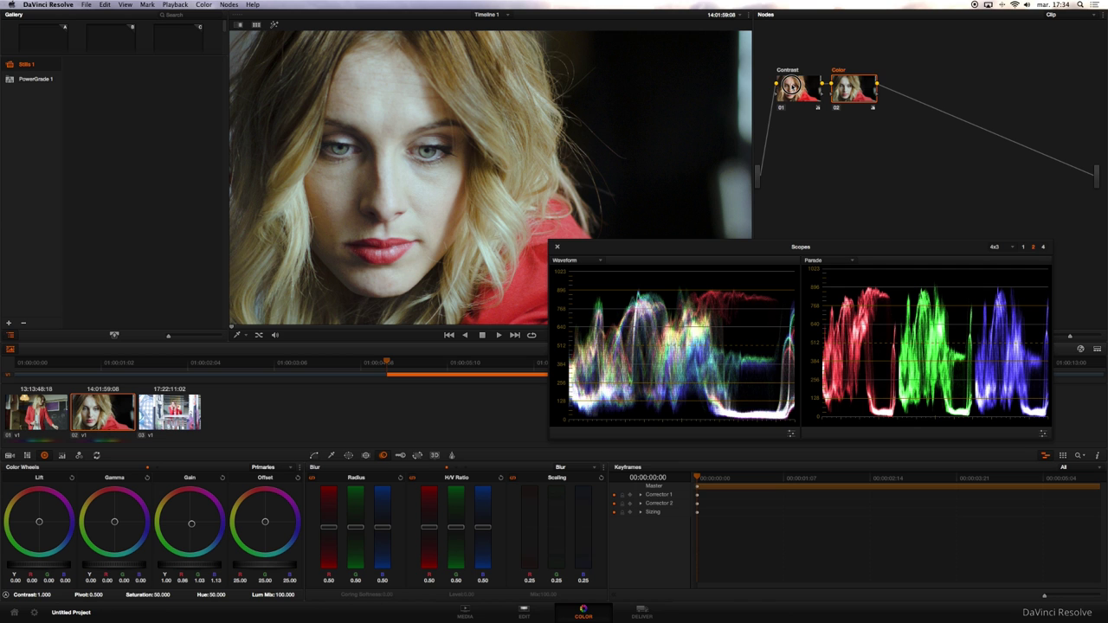
# Raise the Contrast node's Gain to about 1.00, compare with grade bypassed, and move the scopes.
pyautogui.click(794, 87)
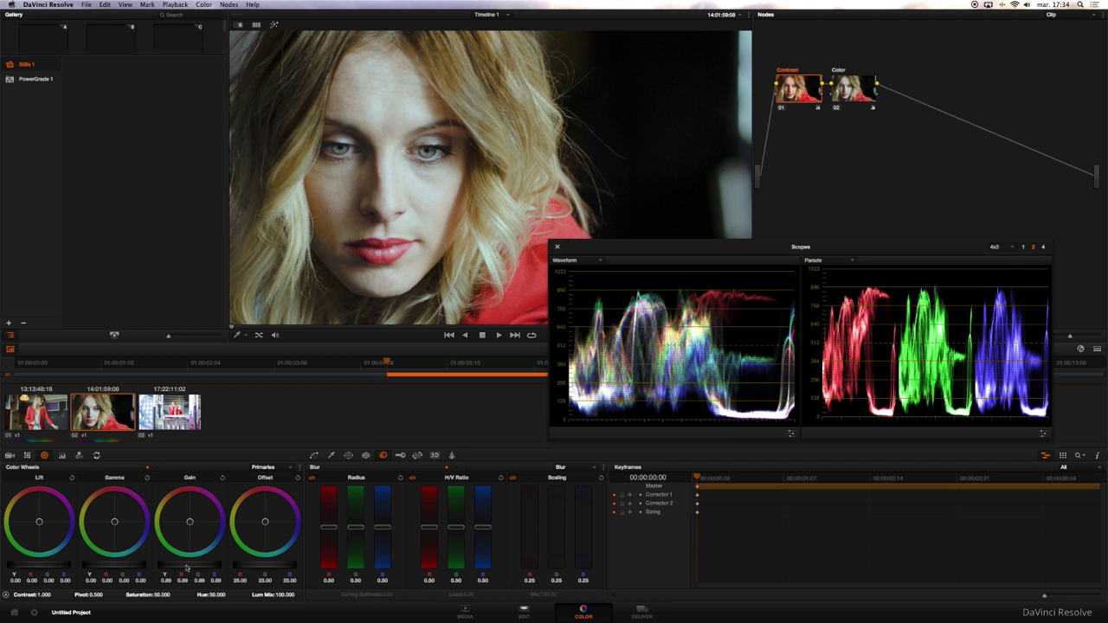
pyautogui.moveTo(189, 567); pyautogui.dragTo(242, 572)
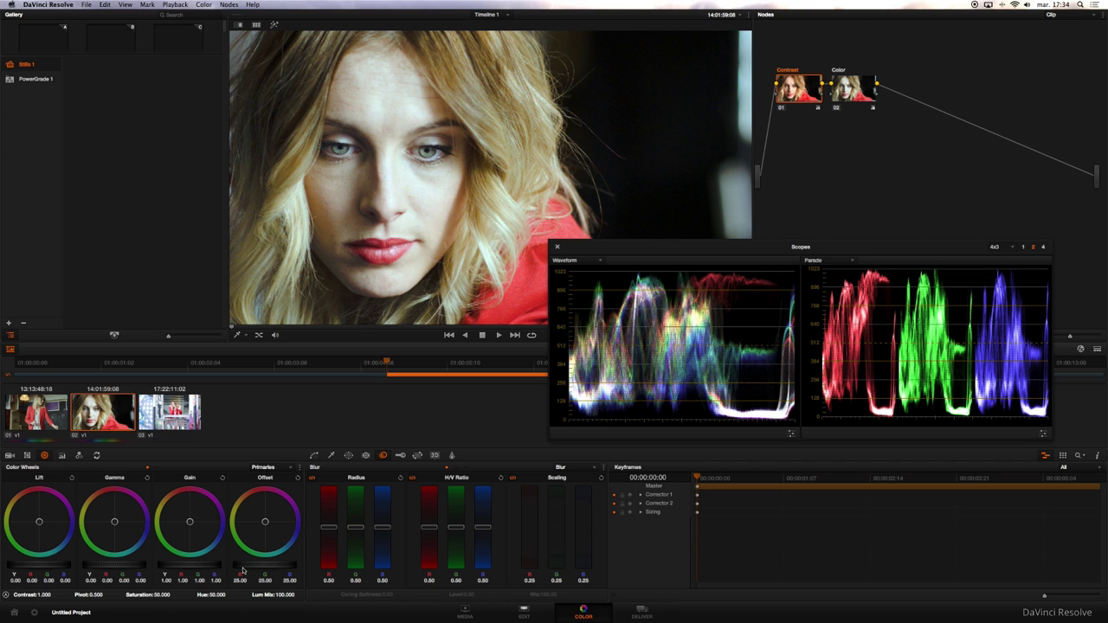
pyautogui.hotkey('alt', 'd')
pyautogui.hotkey('alt', 'd')
pyautogui.hotkey('alt', 'd')
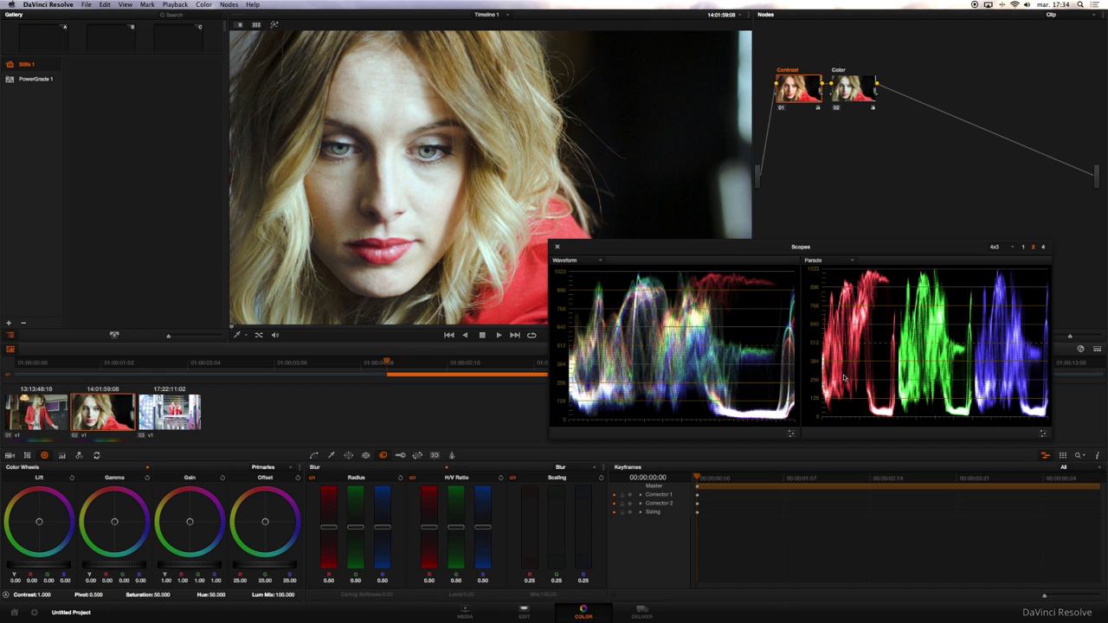
pyautogui.moveTo(778, 251)
pyautogui.mouseDown()
pyautogui.moveTo(914, 129)
pyautogui.moveTo(906, 46)
pyautogui.moveTo(852, 307)
pyautogui.mouseUp()
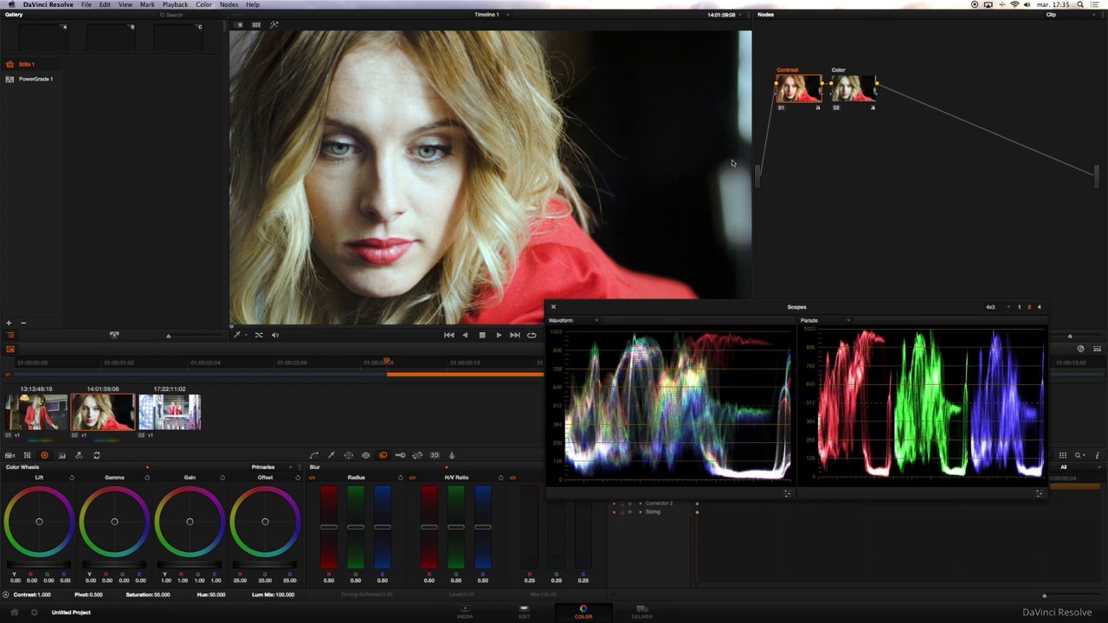
# Push the Gain higher, then reset the Gain wheel to neutral.
pyautogui.moveTo(182, 565)
pyautogui.mouseDown()
pyautogui.moveTo(250, 567)
pyautogui.moveTo(205, 564)
pyautogui.mouseUp()
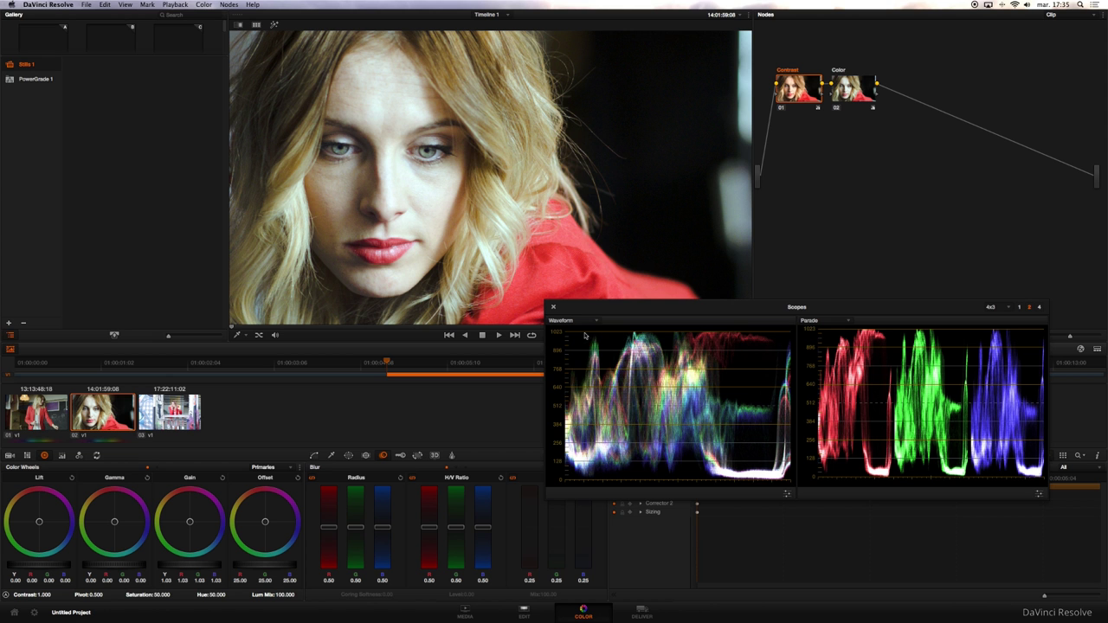
pyautogui.moveTo(172, 567); pyautogui.dragTo(384, 567)
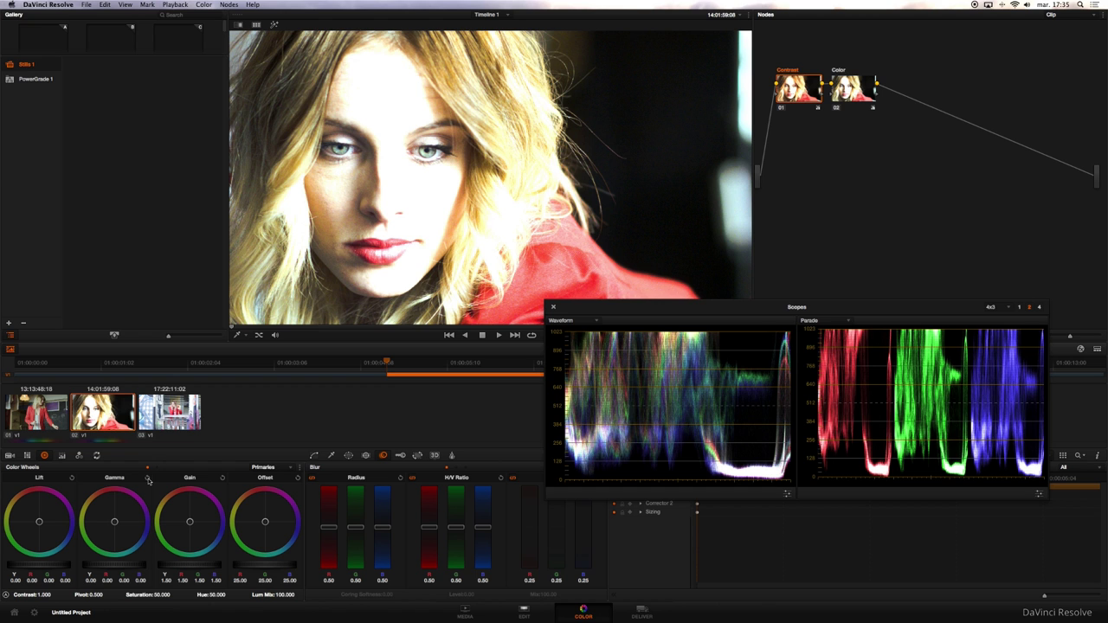
pyautogui.click(224, 478)
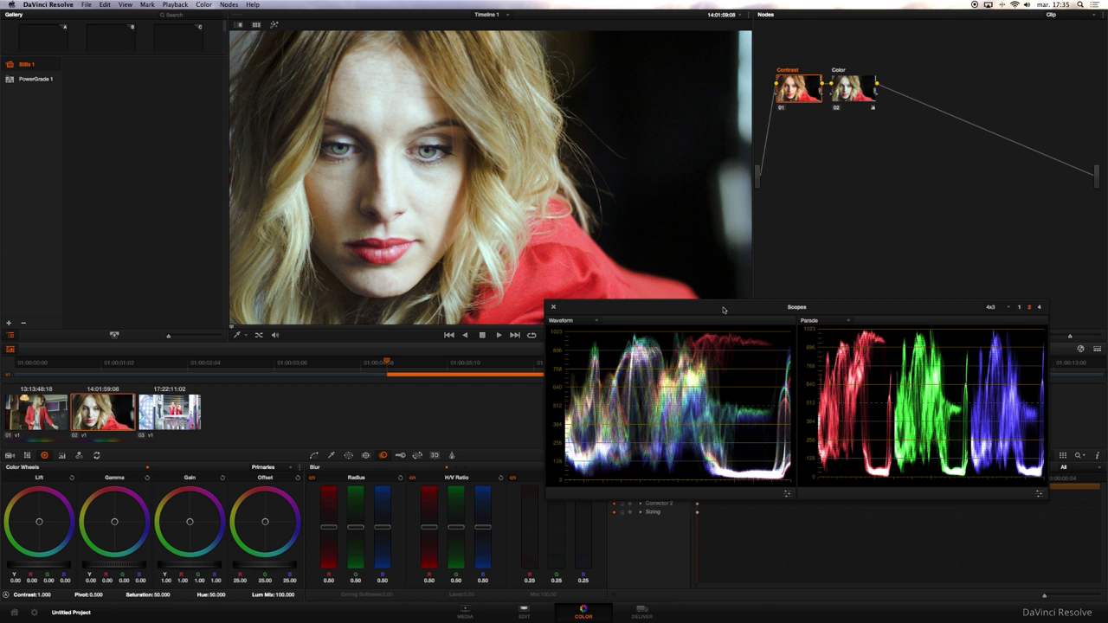
# Move and shrink the Scopes window off the picture and show the HSL Qualifier controls.
pyautogui.moveTo(723, 307)
pyautogui.mouseDown()
pyautogui.moveTo(773, 388)
pyautogui.moveTo(760, 371)
pyautogui.mouseUp()
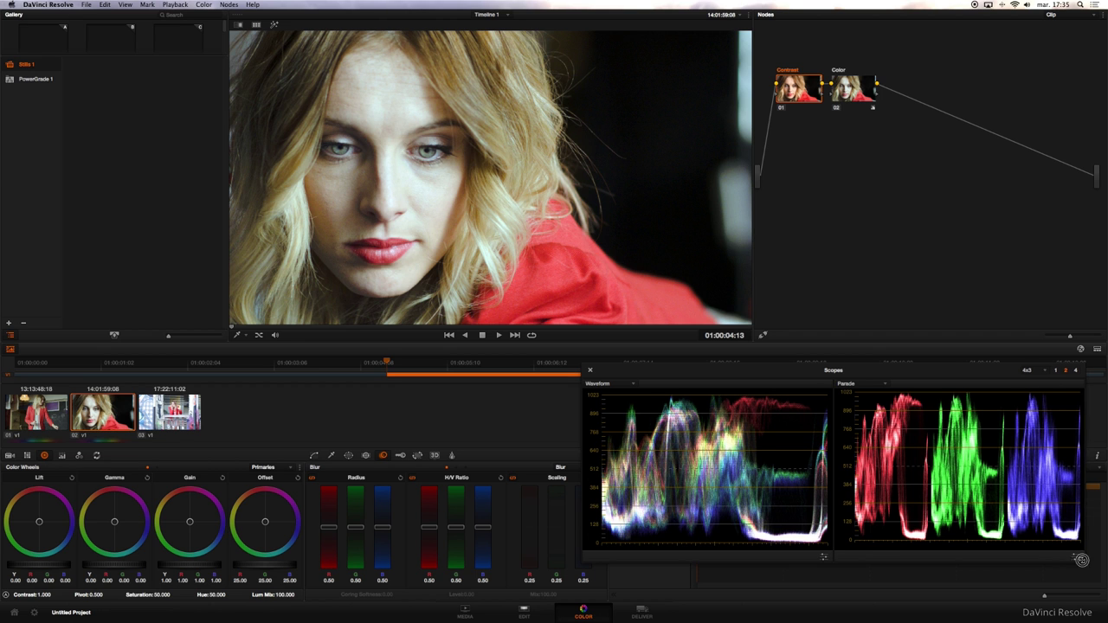
pyautogui.moveTo(1084, 562); pyautogui.dragTo(1039, 542)
pyautogui.moveTo(900, 375); pyautogui.dragTo(948, 394)
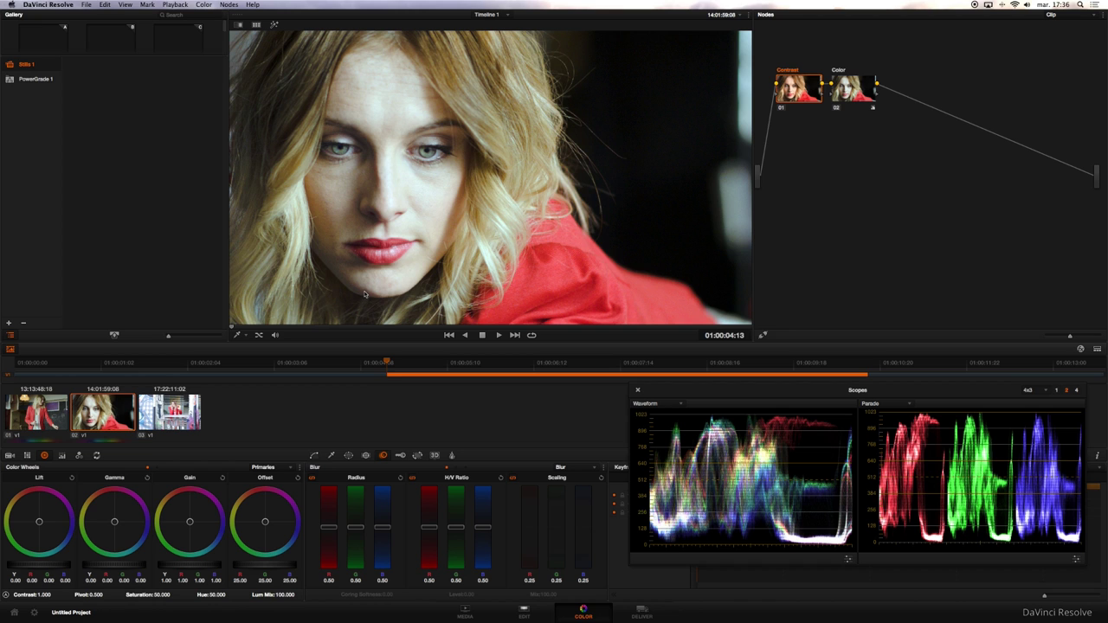
pyautogui.click(331, 456)
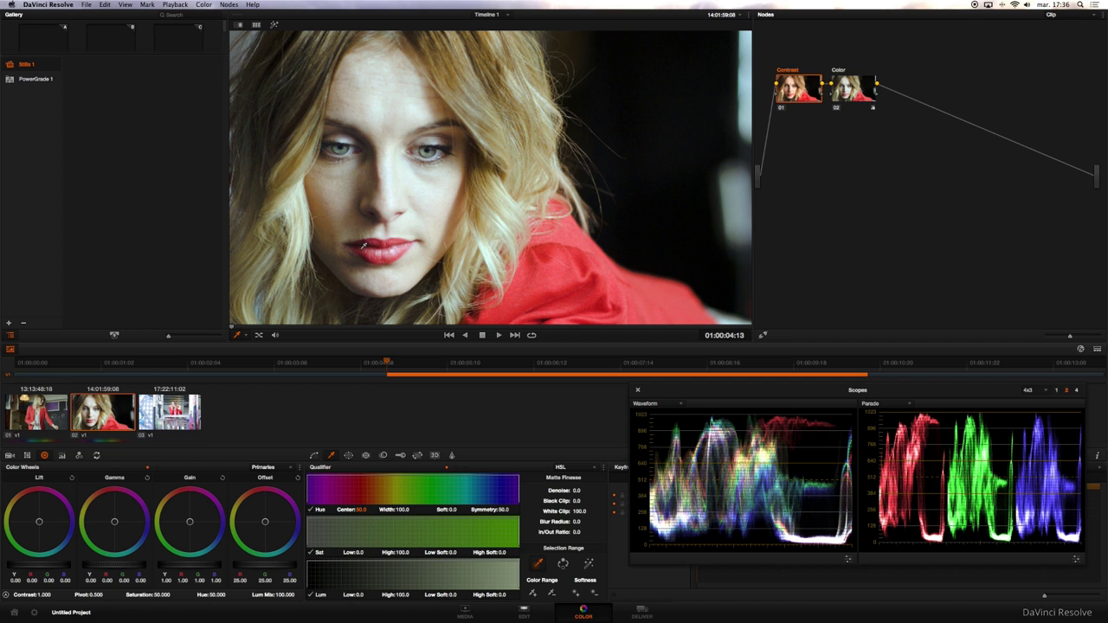
# Sample the red lips with the qualifier, highlight the matte, widen Hue Width and lower Sat Low.
pyautogui.click(374, 256)
pyautogui.moveTo(374, 256); pyautogui.dragTo(395, 251)
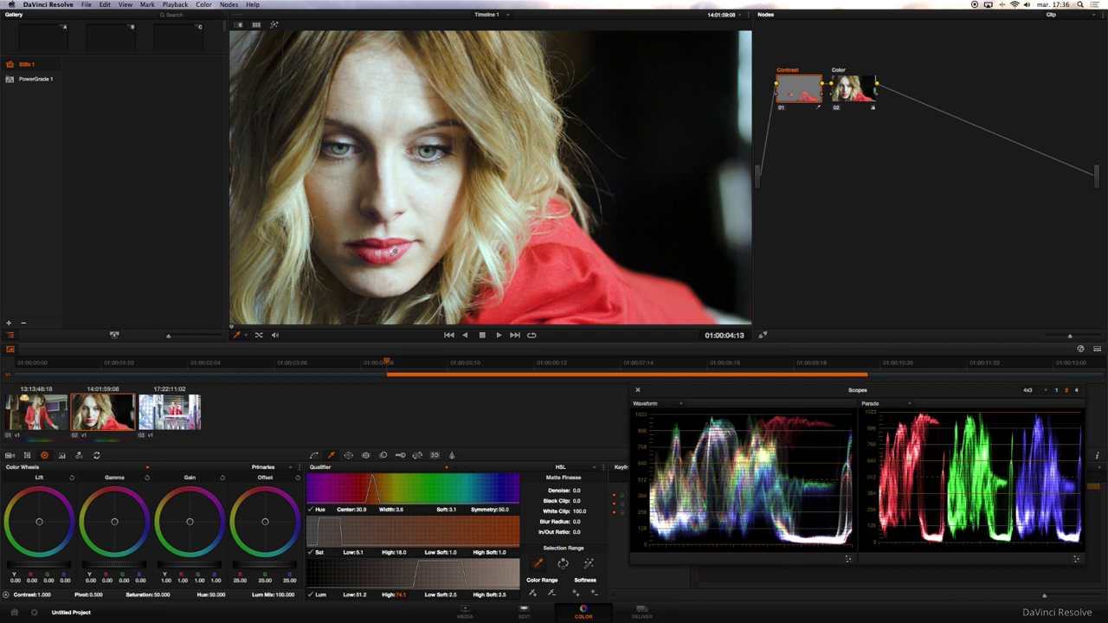
pyautogui.click(591, 564)
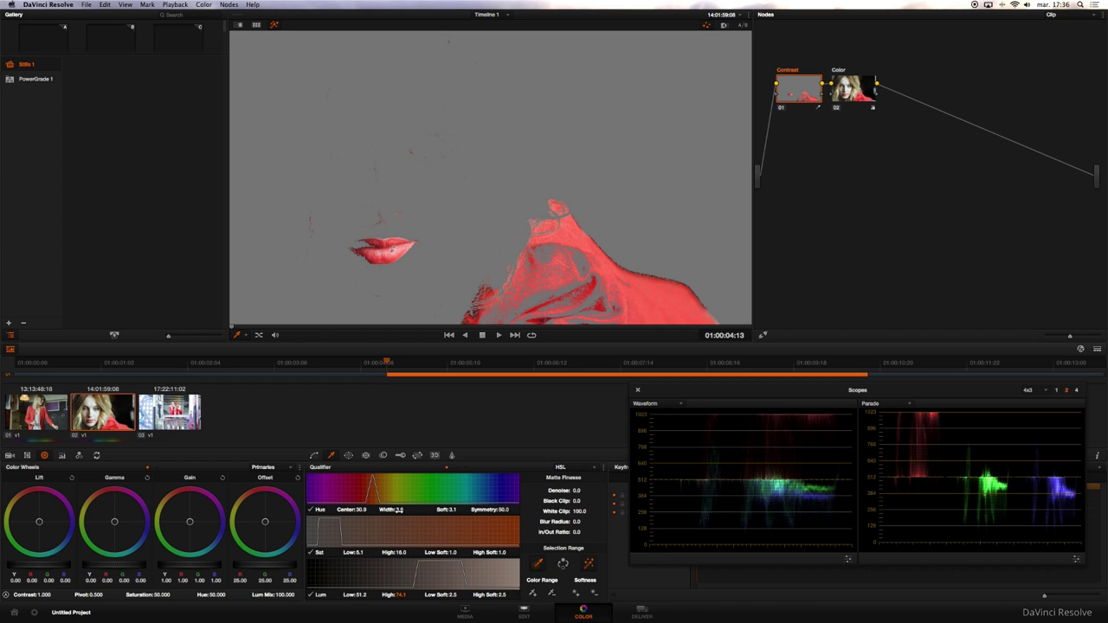
pyautogui.moveTo(404, 512)
pyautogui.mouseDown()
pyautogui.moveTo(422, 512)
pyautogui.moveTo(399, 513)
pyautogui.mouseUp()
pyautogui.moveTo(359, 553); pyautogui.dragTo(346, 554)
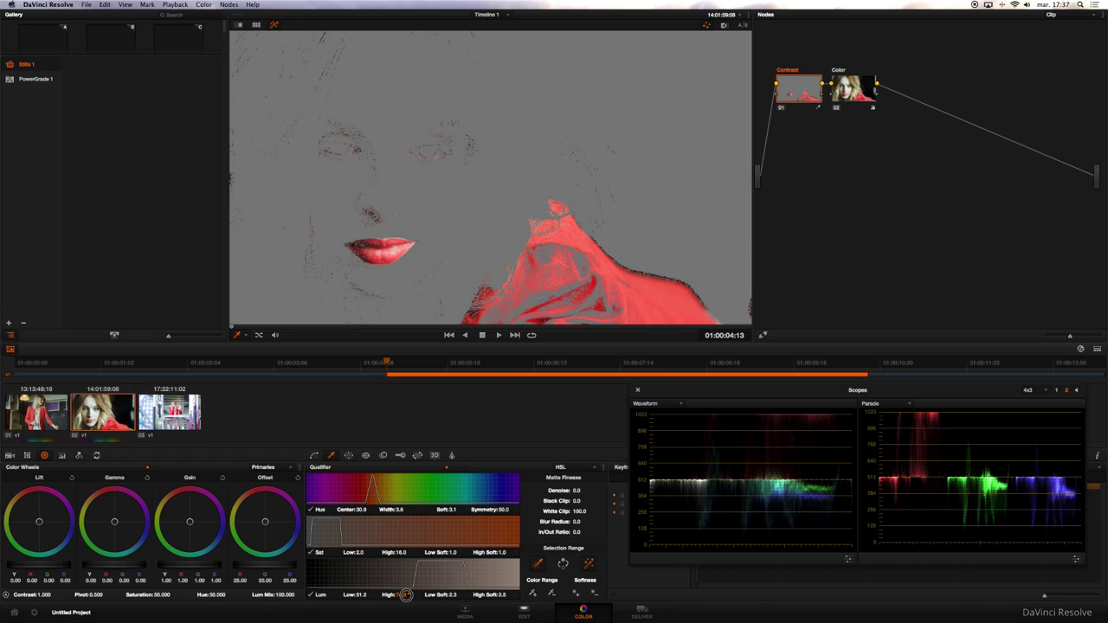
# Tighten the key's luminance limits and push Lift toward blue (0.11) so the lips turn pinker.
pyautogui.moveTo(405, 595); pyautogui.dragTo(394, 598)
pyautogui.moveTo(361, 595)
pyautogui.mouseDown()
pyautogui.moveTo(351, 595)
pyautogui.moveTo(368, 595)
pyautogui.mouseUp()
pyautogui.moveTo(39, 523); pyautogui.dragTo(95, 522)
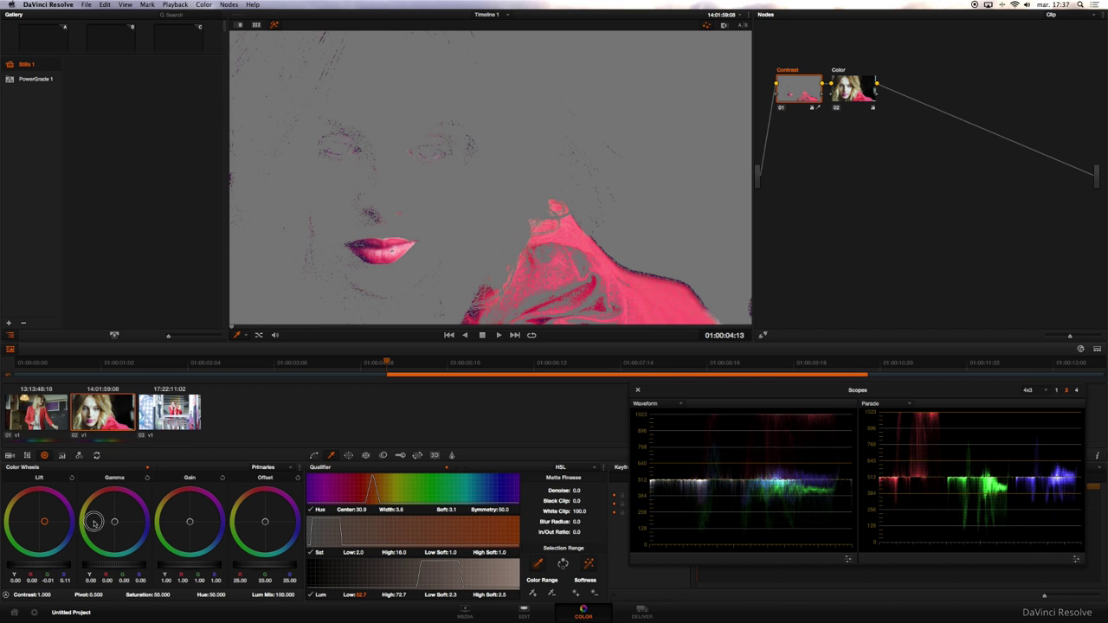
pyautogui.click(588, 563)
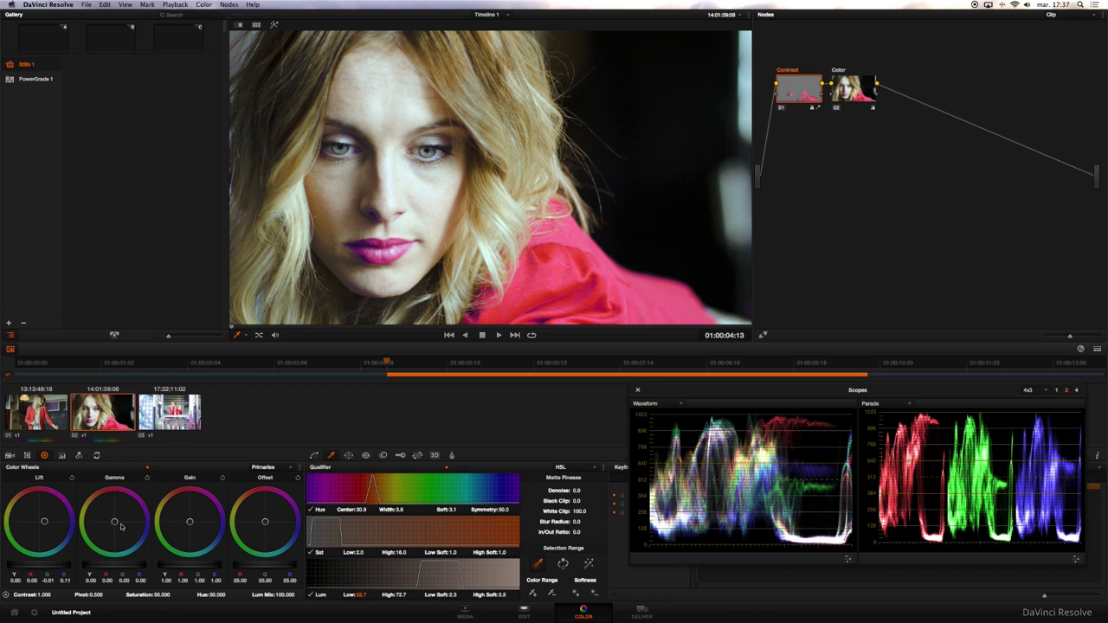
# Reset the Gamma and Lift colour balances and undo the lip qualifier correction.
pyautogui.moveTo(116, 525)
pyautogui.mouseDown()
pyautogui.moveTo(140, 496)
pyautogui.moveTo(131, 532)
pyautogui.mouseUp()
pyautogui.click(147, 477)
pyautogui.click(71, 478)
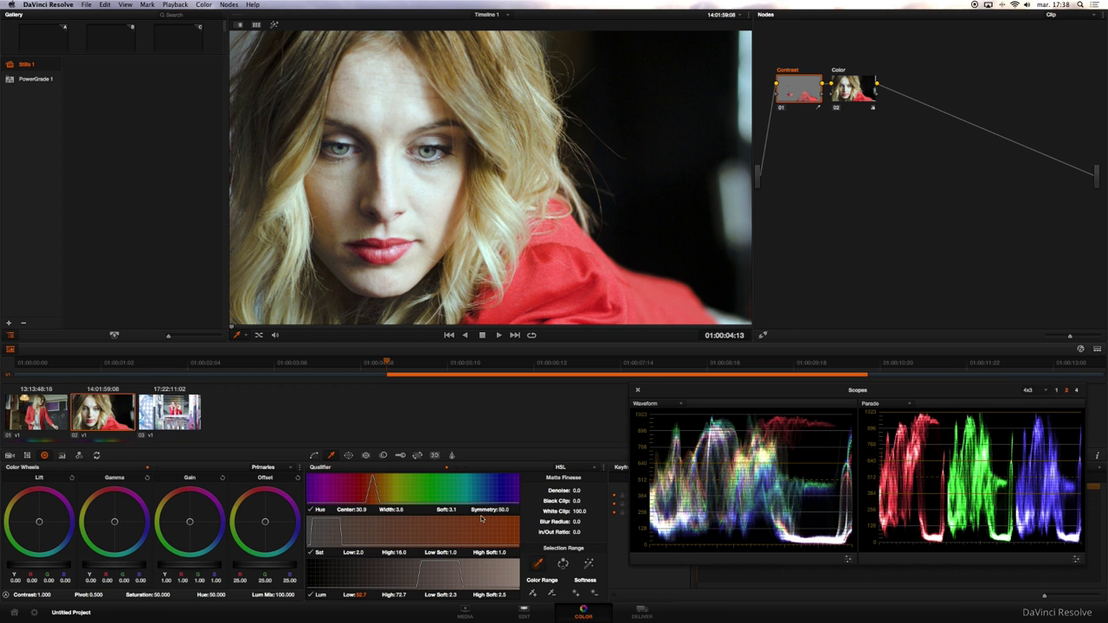
pyautogui.press('super+z')
pyautogui.press('super+z')
pyautogui.press('super+z')
pyautogui.press('super+z')
pyautogui.press('super+z')
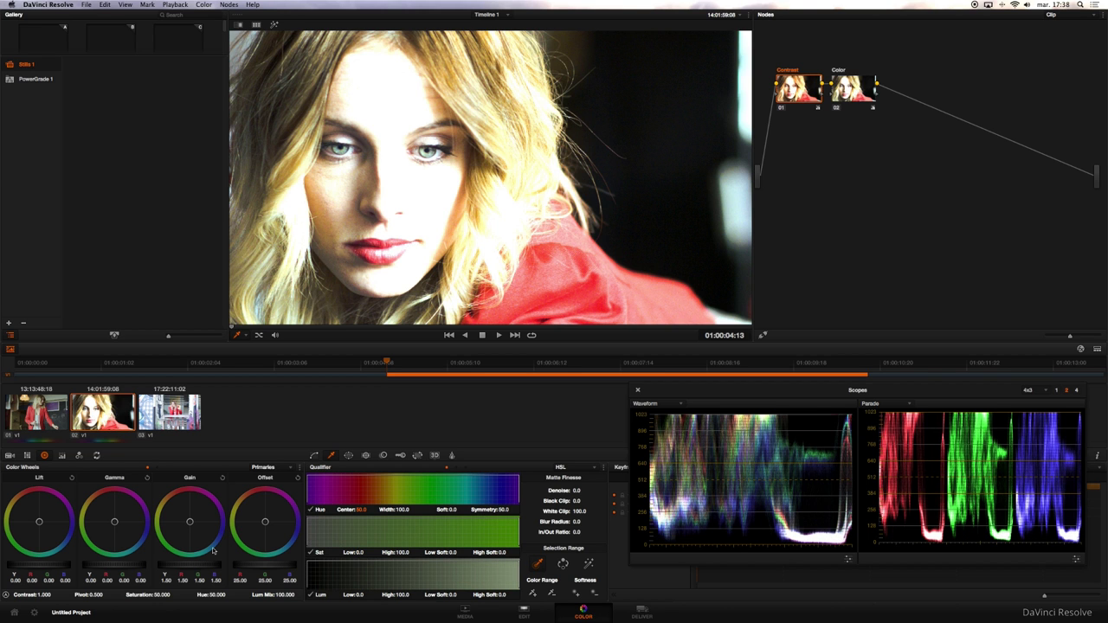
# Revert a trial gain increase and spread the Color and Contrast nodes further right.
pyautogui.moveTo(180, 570); pyautogui.dragTo(215, 570)
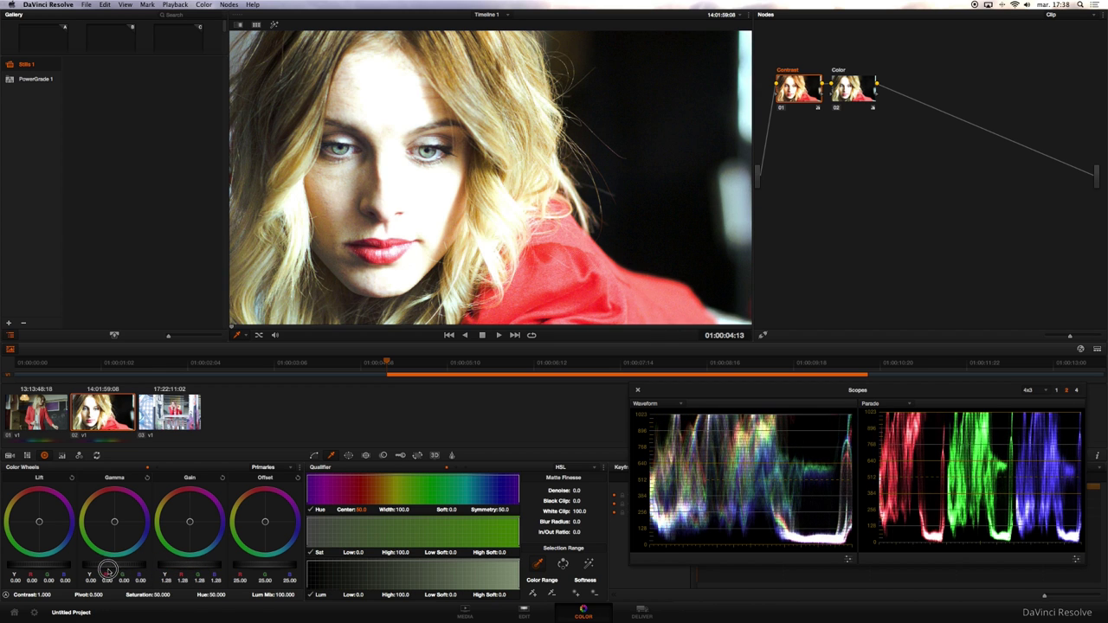
pyautogui.press('super+z')
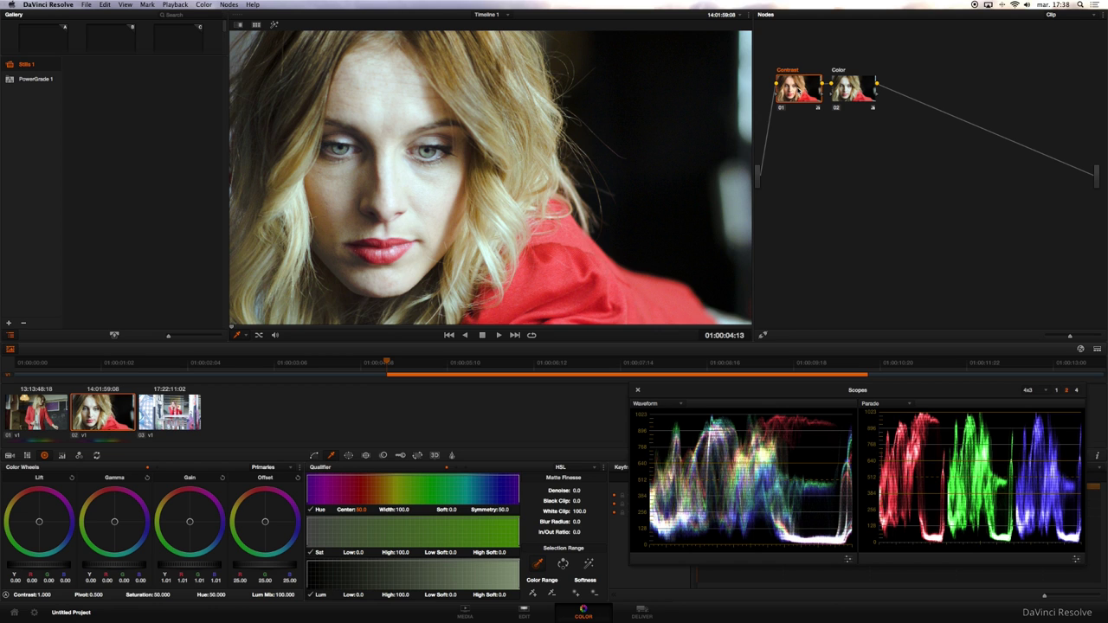
pyautogui.moveTo(853, 87); pyautogui.dragTo(878, 87)
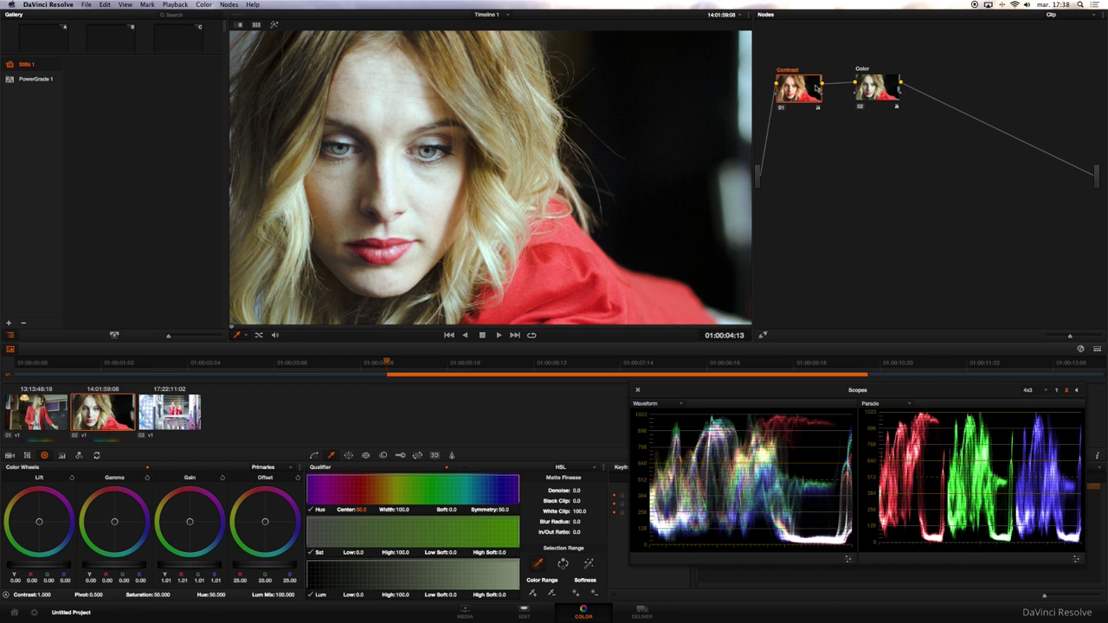
pyautogui.moveTo(809, 86); pyautogui.dragTo(820, 86)
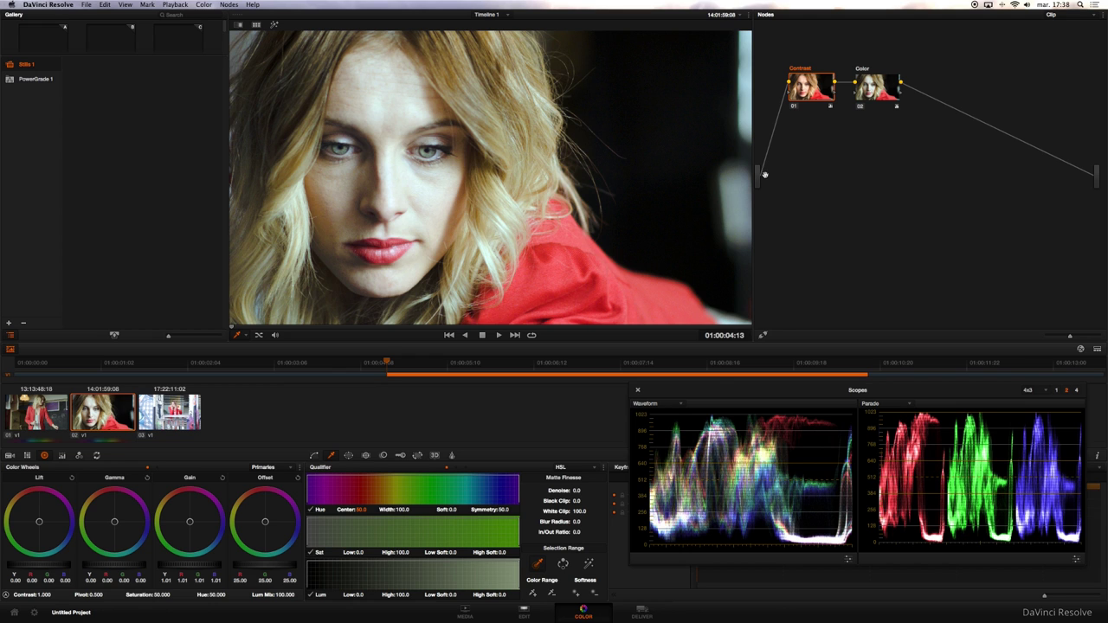
# Add parallel node 04, place the Parallel mixer before Color, and sample the lips in node 04.
pyautogui.click(235, 6)
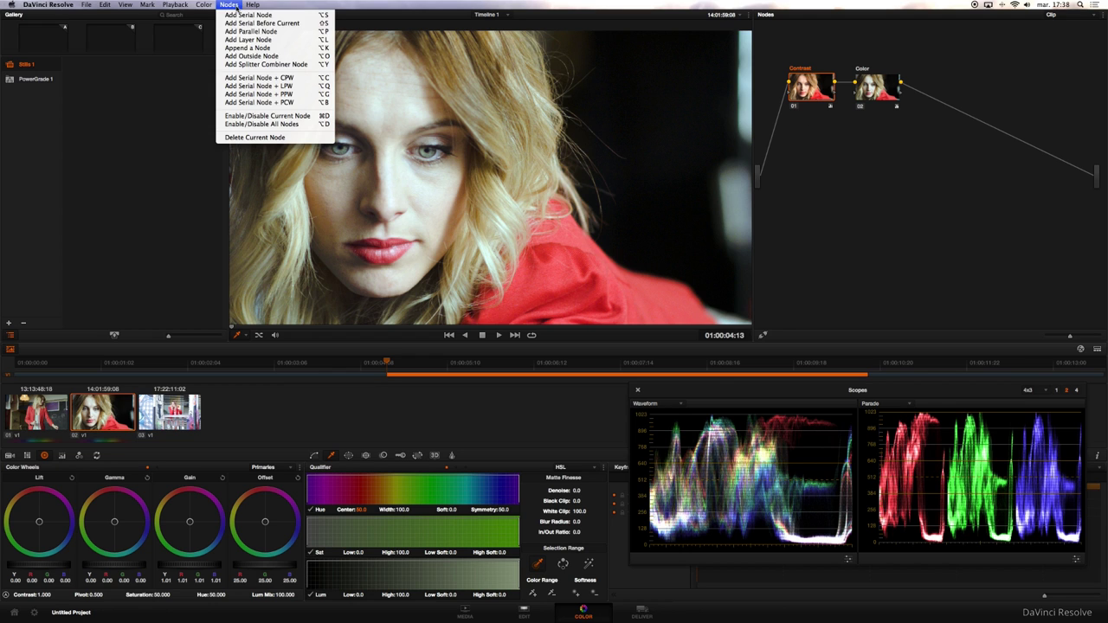
pyautogui.click(256, 32)
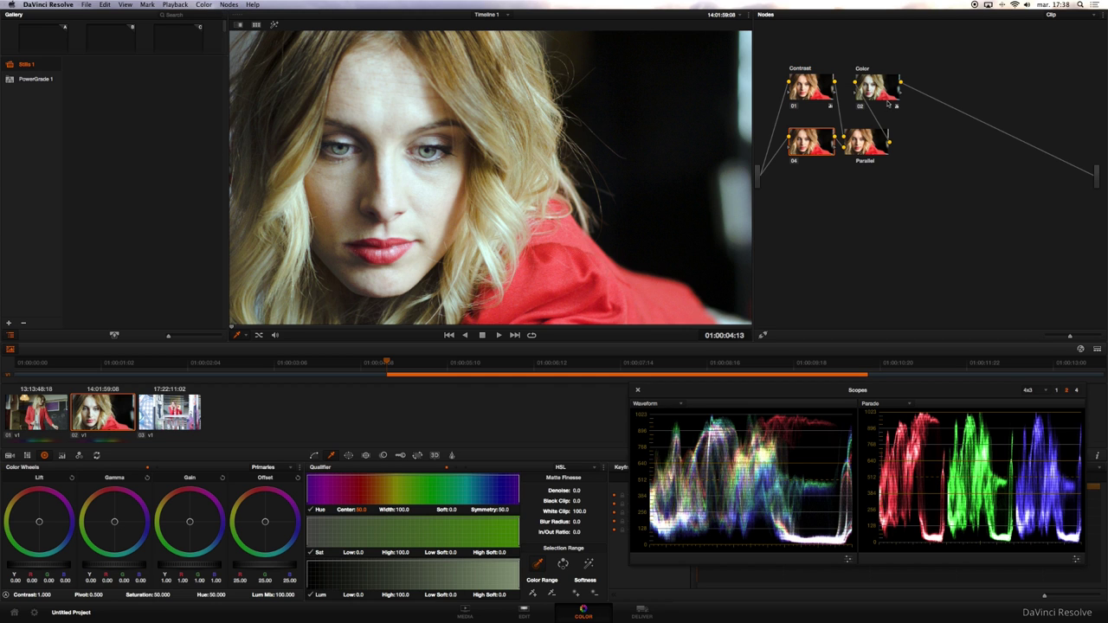
pyautogui.moveTo(888, 103); pyautogui.dragTo(967, 100)
pyautogui.moveTo(866, 140); pyautogui.dragTo(881, 83)
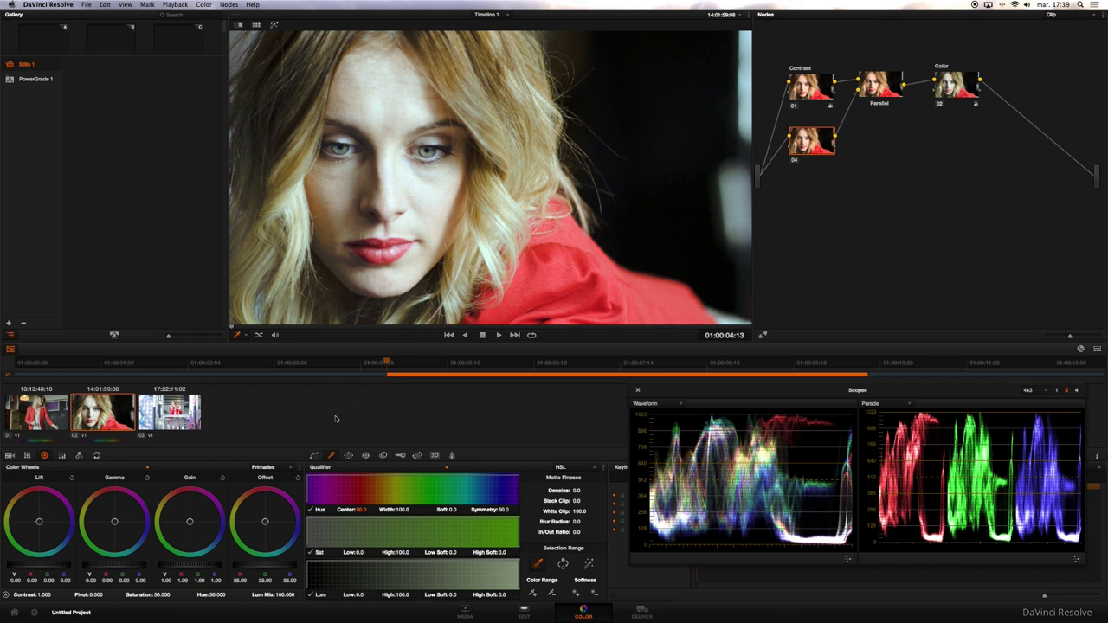
pyautogui.moveTo(365, 246); pyautogui.dragTo(387, 252)
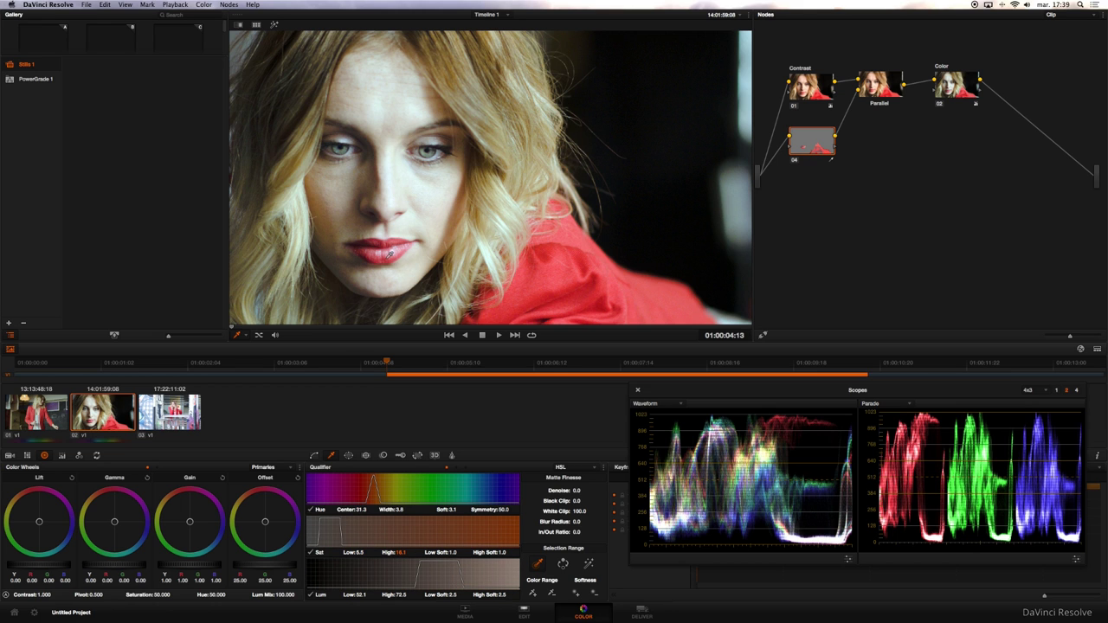
# Highlight the lip matte, raise Hue Width to 6.7 and lower Sat Low to 1.8.
pyautogui.click(589, 563)
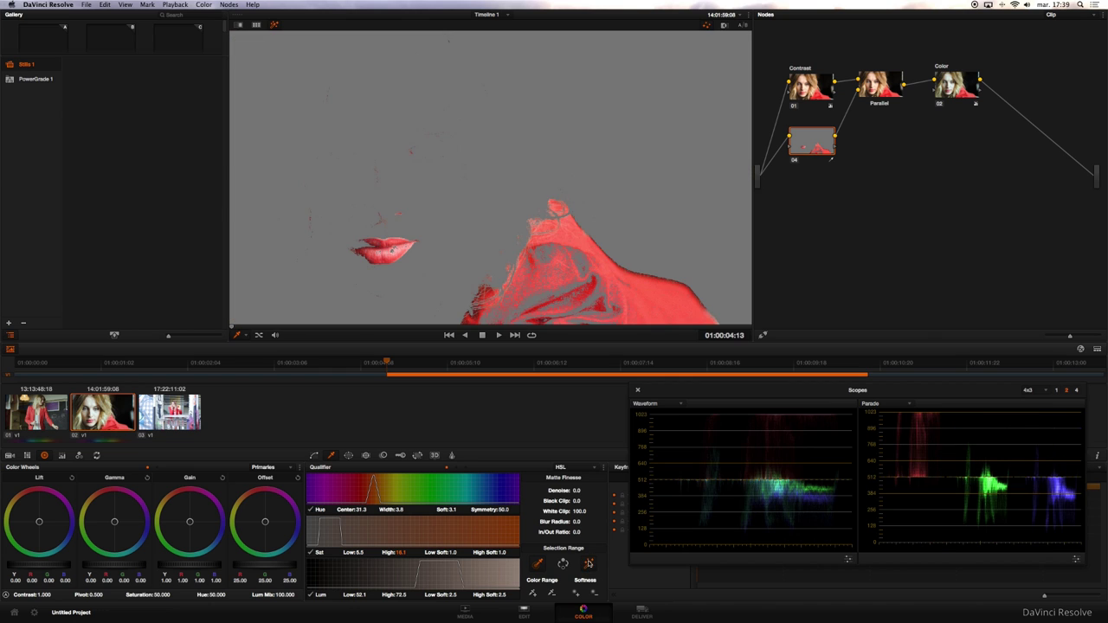
pyautogui.moveTo(394, 510)
pyautogui.mouseDown()
pyautogui.moveTo(424, 511)
pyautogui.moveTo(412, 512)
pyautogui.mouseUp()
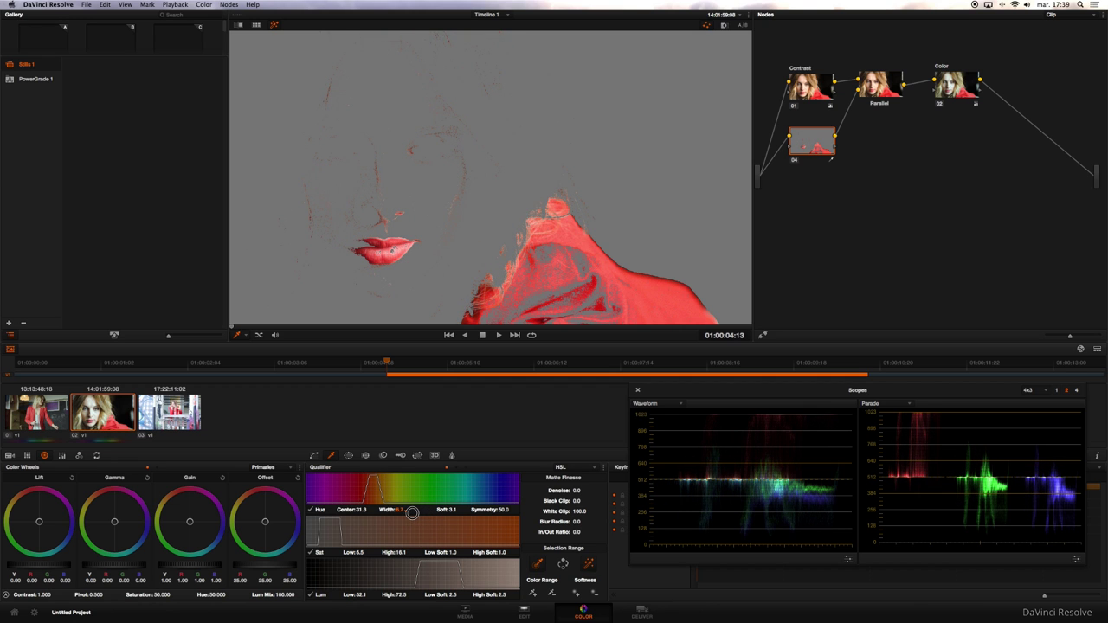
pyautogui.moveTo(362, 553); pyautogui.dragTo(344, 556)
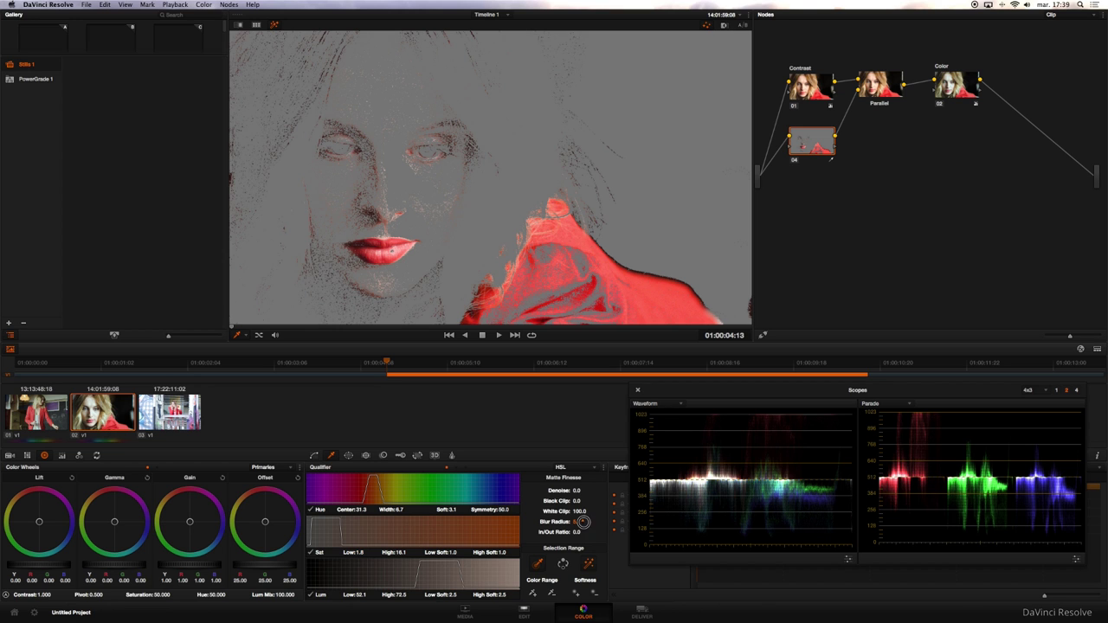
# Set node 04's Matte Finesse Blur Radius to 26.0 to soften the lip key.
pyautogui.moveTo(578, 523)
pyautogui.mouseDown()
pyautogui.moveTo(615, 520)
pyautogui.moveTo(536, 522)
pyautogui.mouseUp()
pyautogui.moveTo(536, 522); pyautogui.dragTo(552, 522)
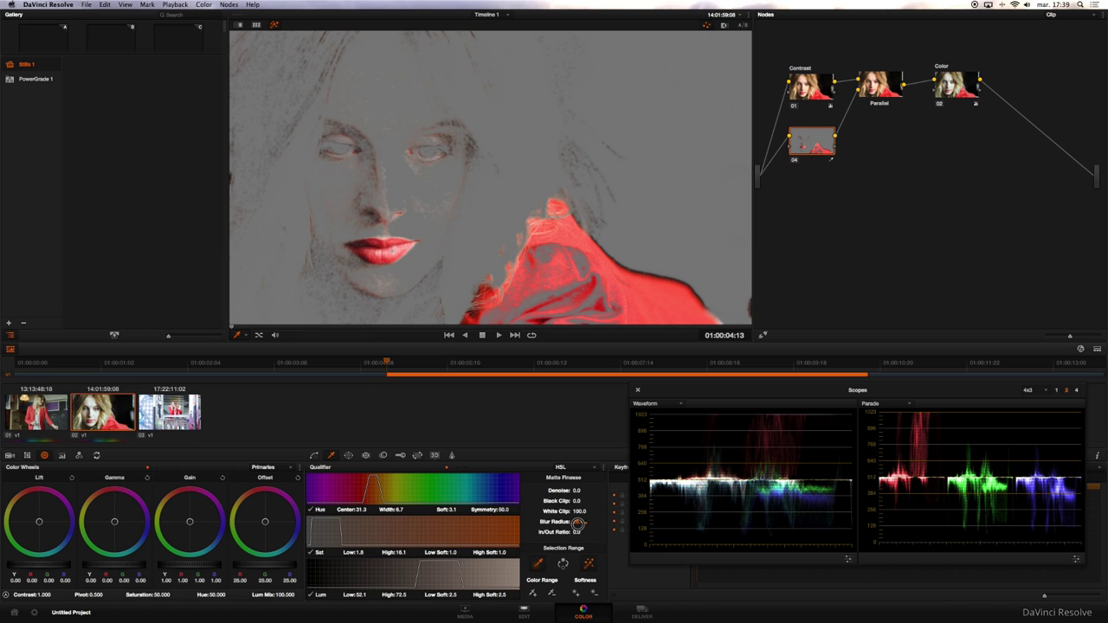
pyautogui.moveTo(577, 523); pyautogui.dragTo(577, 534)
# Enable a circle window and shrink it into a narrow, soft-edged oval over the lips.
pyautogui.click(349, 456)
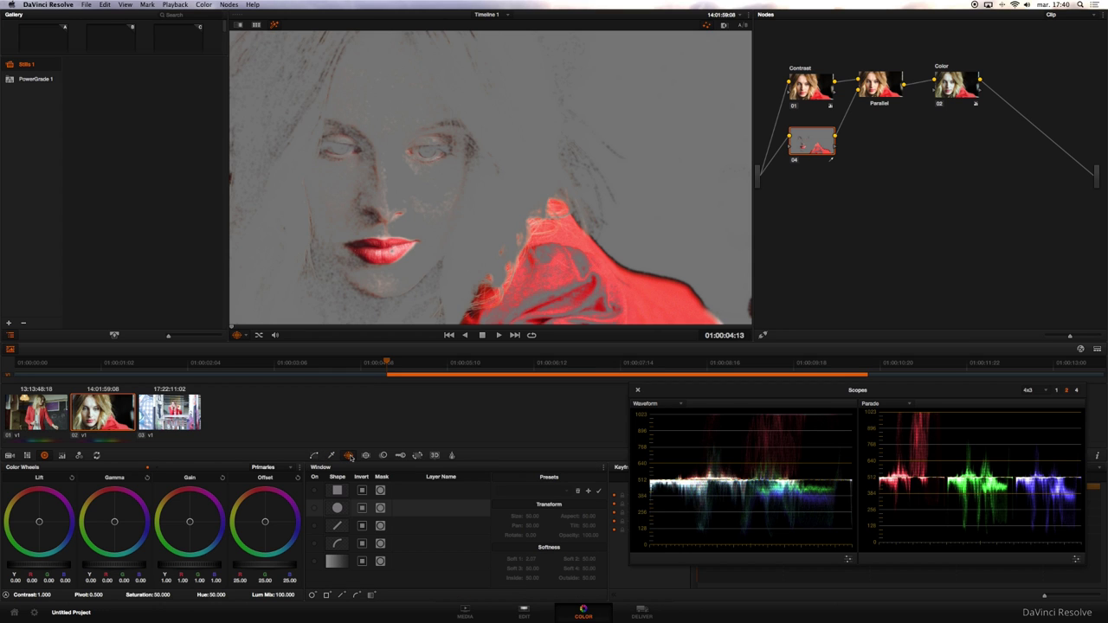
pyautogui.click(314, 509)
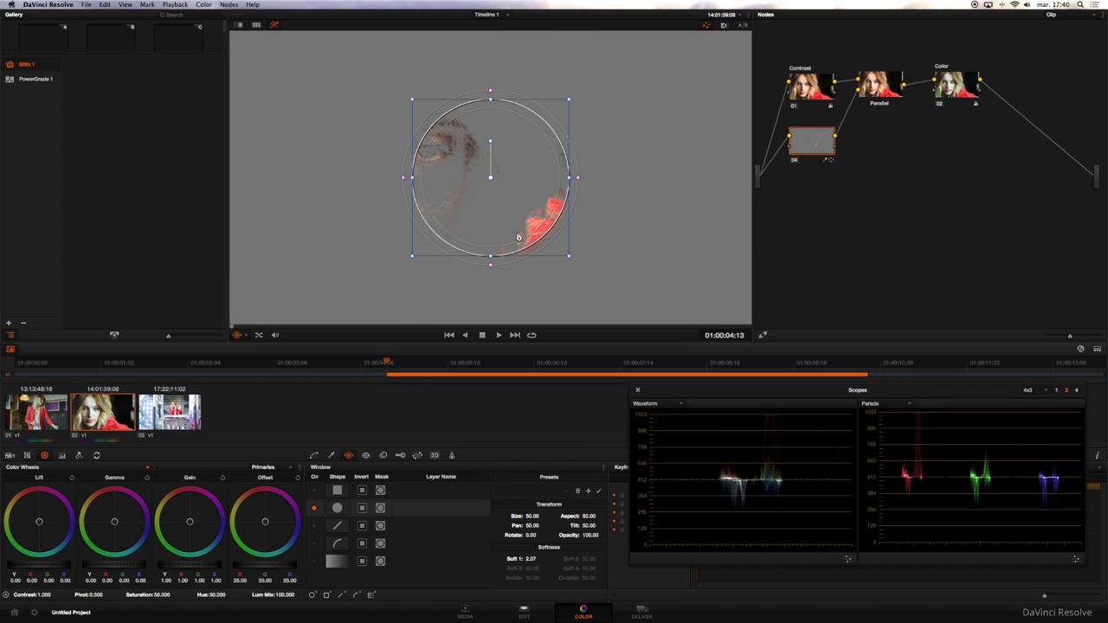
pyautogui.moveTo(513, 202)
pyautogui.mouseDown()
pyautogui.moveTo(413, 277)
pyautogui.moveTo(401, 269)
pyautogui.mouseUp()
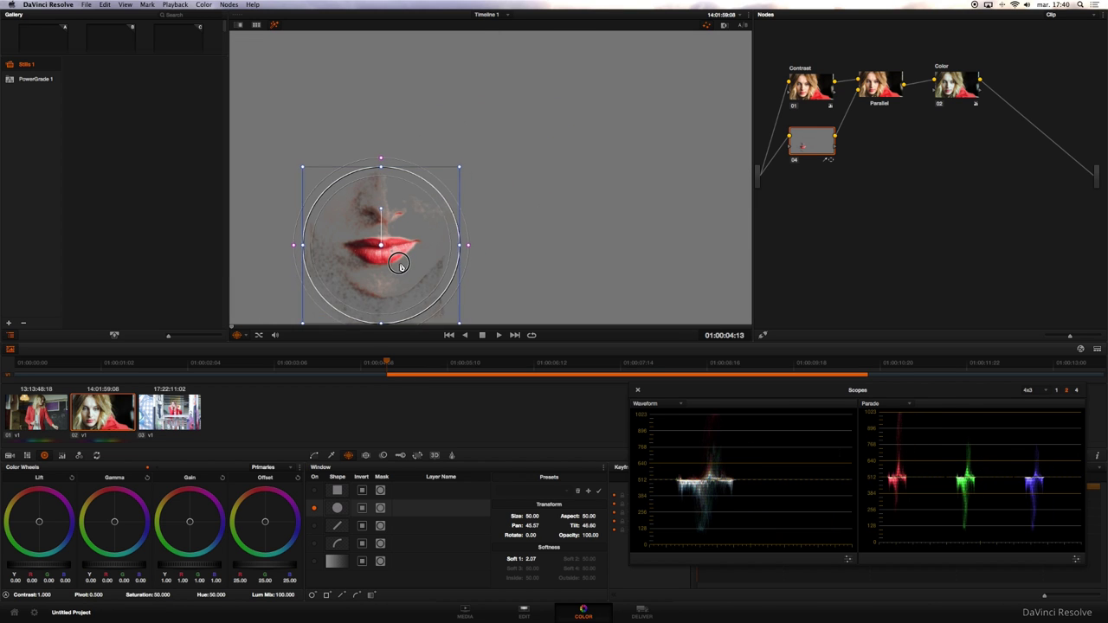
pyautogui.moveTo(454, 313)
pyautogui.mouseDown()
pyautogui.moveTo(419, 299)
pyautogui.moveTo(382, 253)
pyautogui.mouseUp()
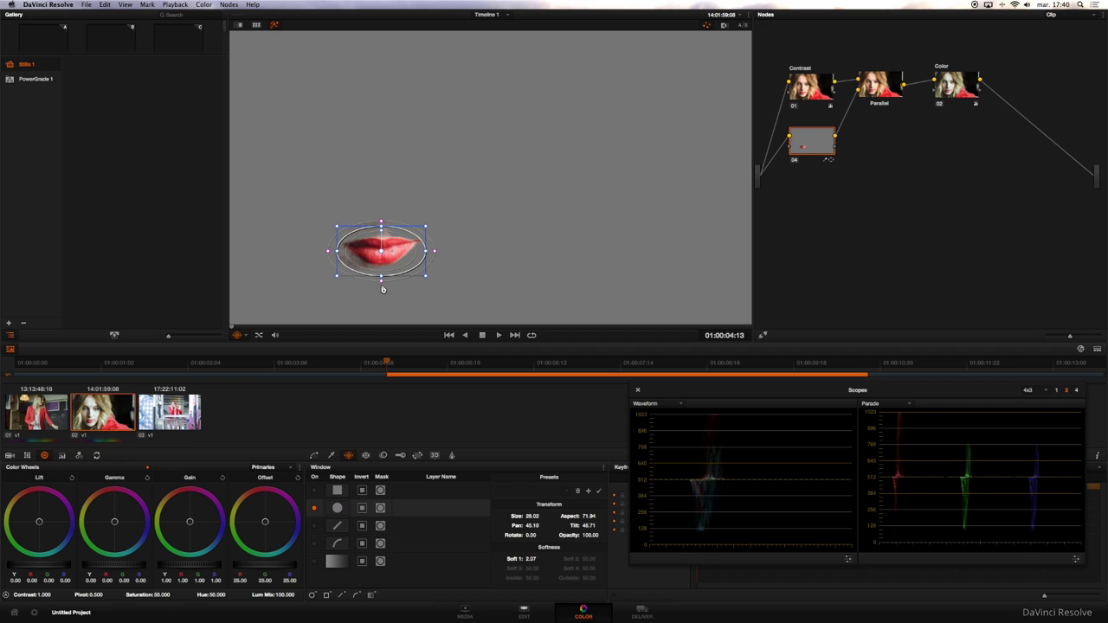
pyautogui.moveTo(382, 253)
pyautogui.mouseDown()
pyautogui.moveTo(425, 227)
pyautogui.moveTo(452, 249)
pyautogui.mouseUp()
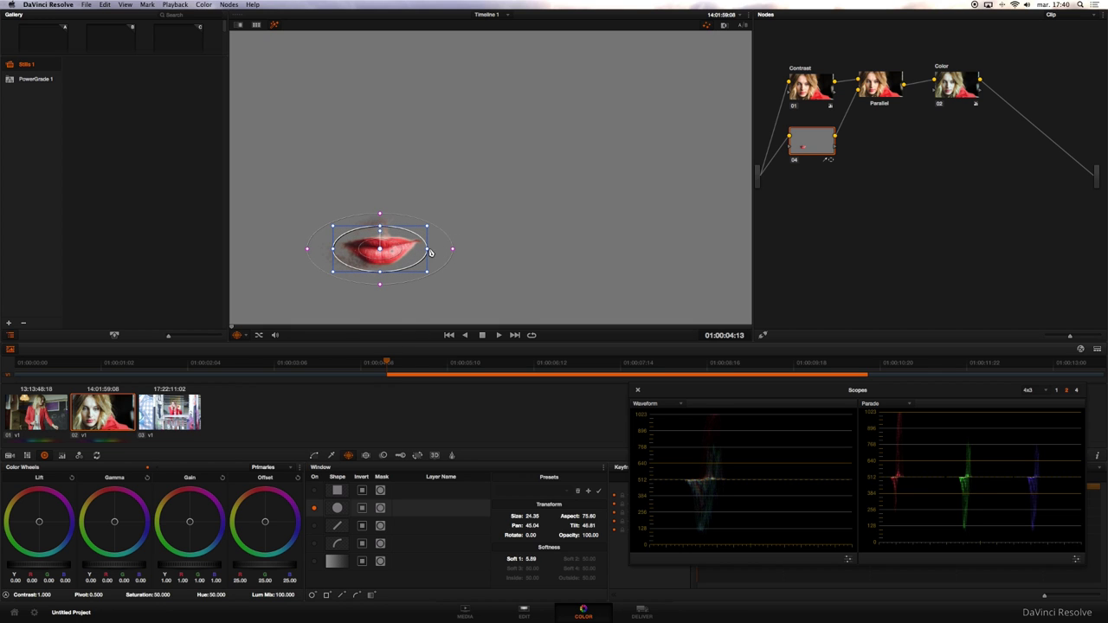
pyautogui.moveTo(452, 249)
pyautogui.mouseDown()
pyautogui.moveTo(401, 249)
pyautogui.moveTo(422, 228)
pyautogui.moveTo(386, 251)
pyautogui.mouseUp()
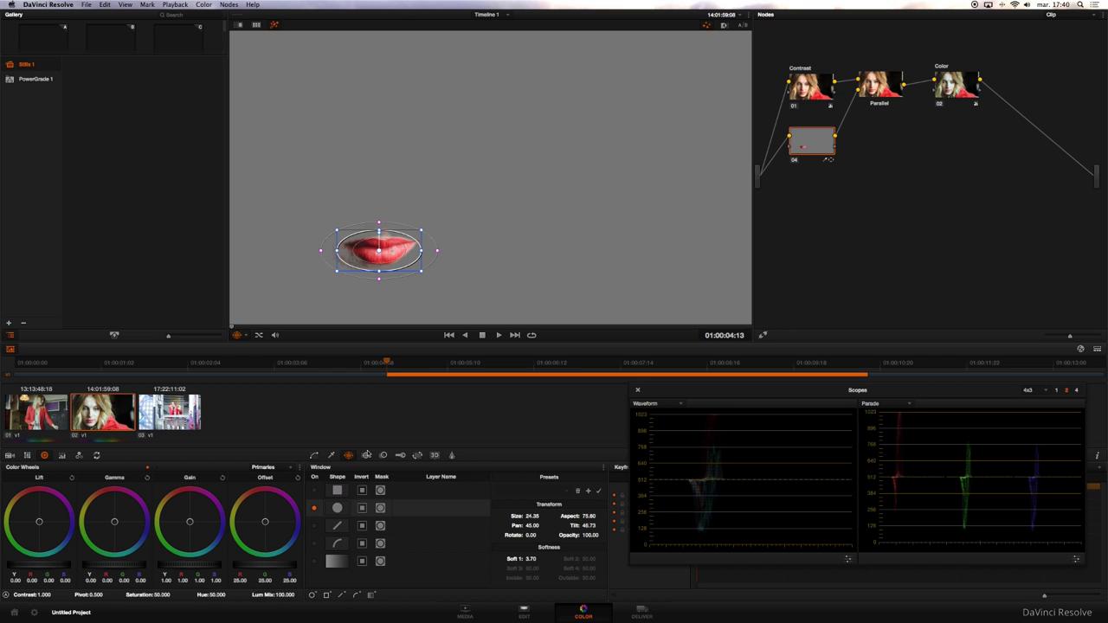
pyautogui.click(331, 456)
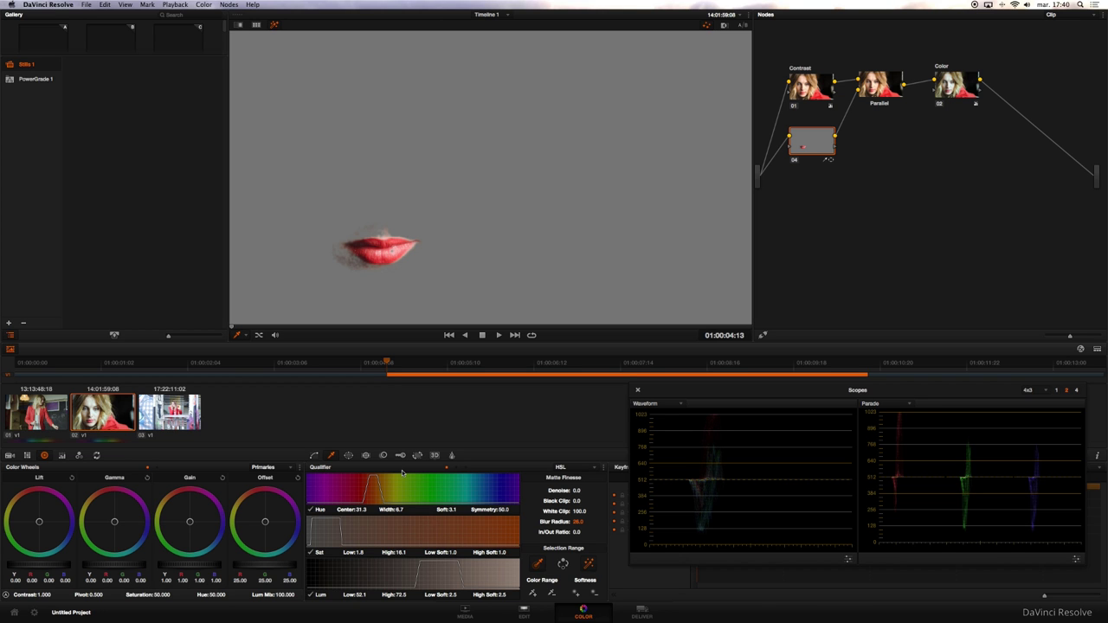
# Track node 04's oval window forward through the close-up and scrub back to verify it follows.
pyautogui.hotkey('shift', 'h')
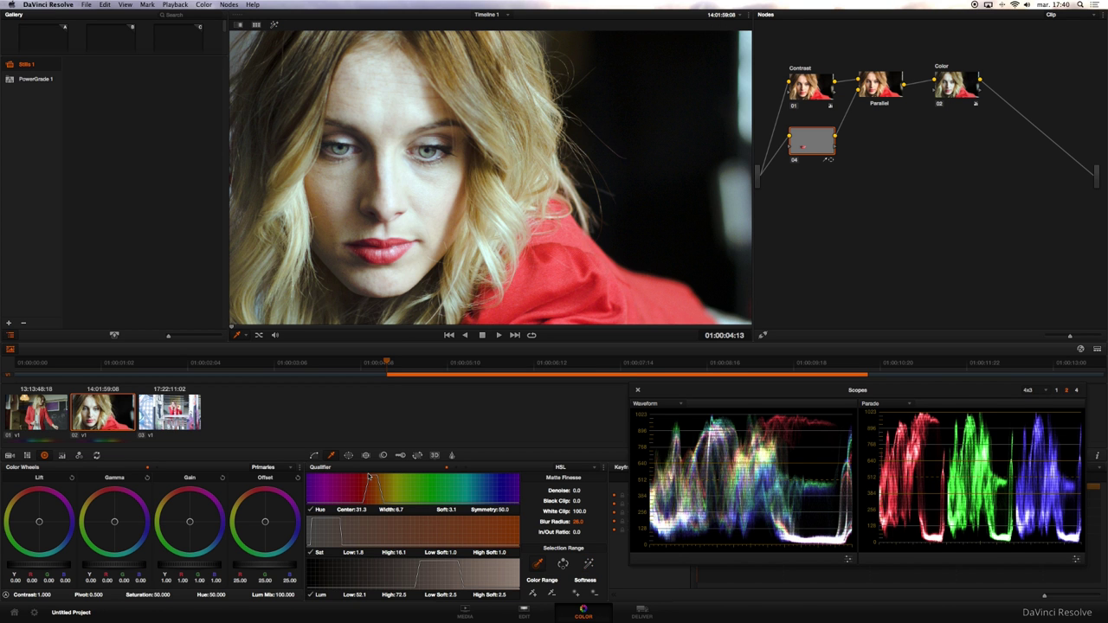
pyautogui.click(348, 455)
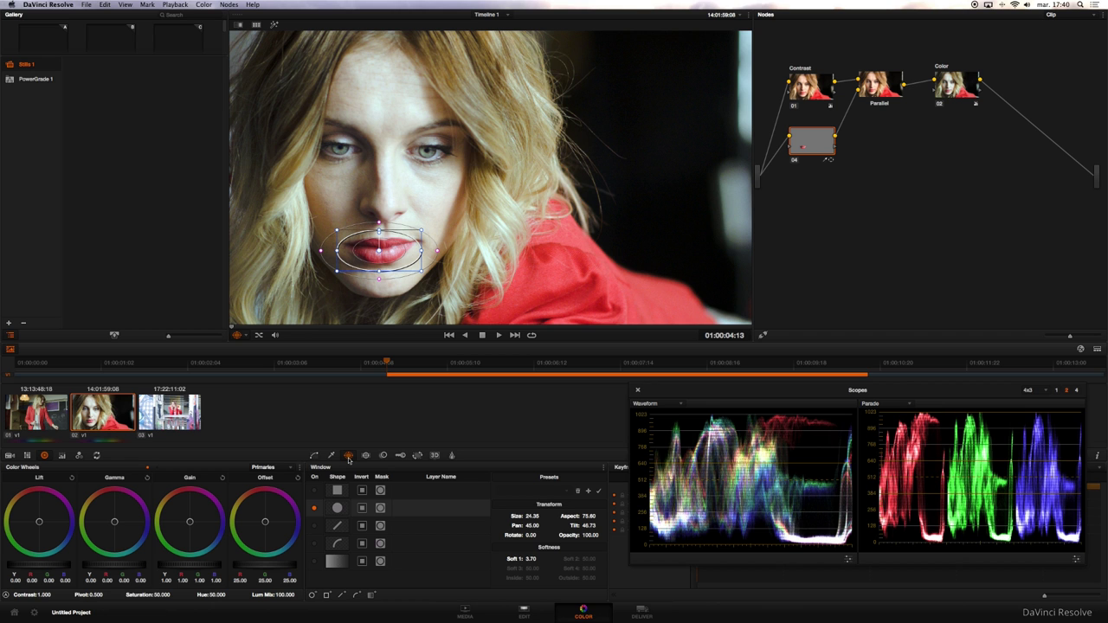
pyautogui.moveTo(387, 363)
pyautogui.mouseDown()
pyautogui.moveTo(575, 369)
pyautogui.moveTo(387, 363)
pyautogui.mouseUp()
pyautogui.click(366, 456)
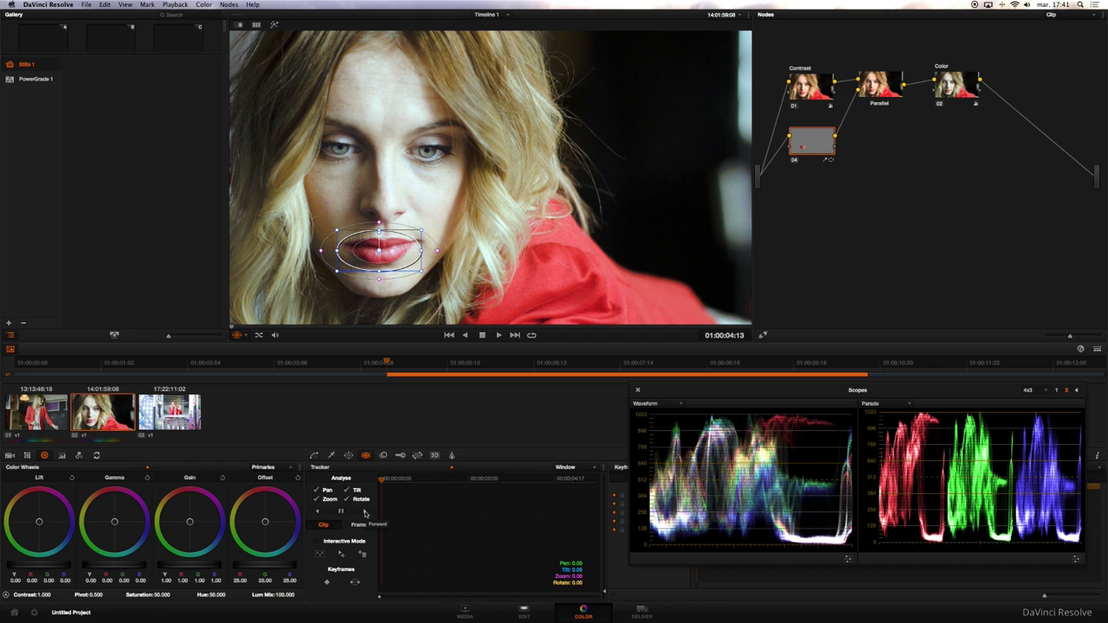
pyautogui.click(364, 513)
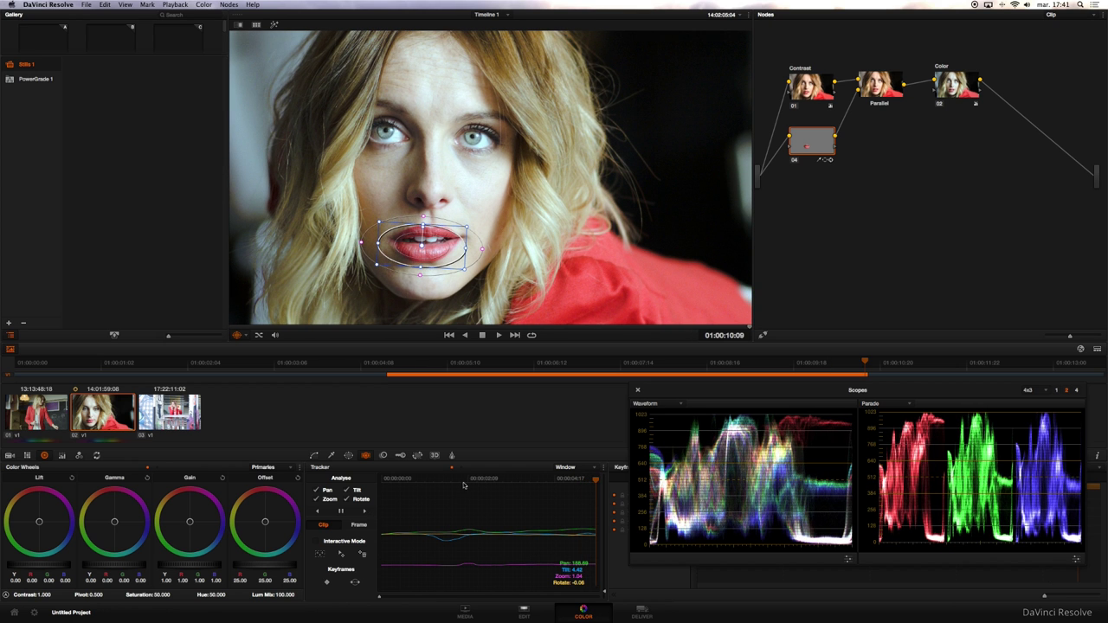
pyautogui.moveTo(464, 484)
pyautogui.mouseDown()
pyautogui.moveTo(429, 483)
pyautogui.moveTo(479, 483)
pyautogui.mouseUp()
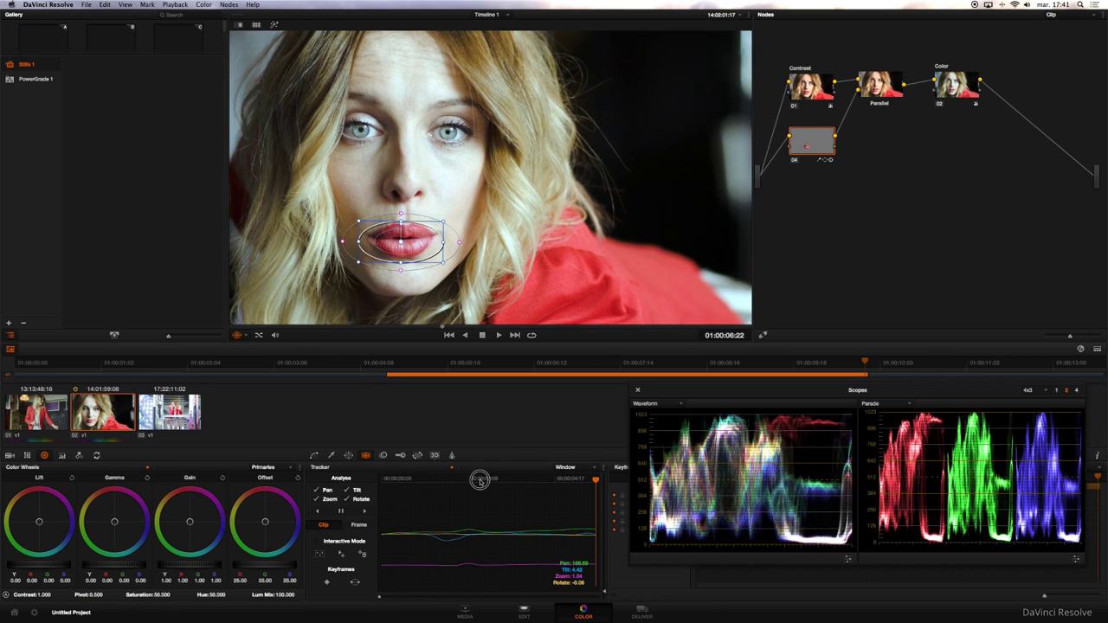
pyautogui.click(331, 456)
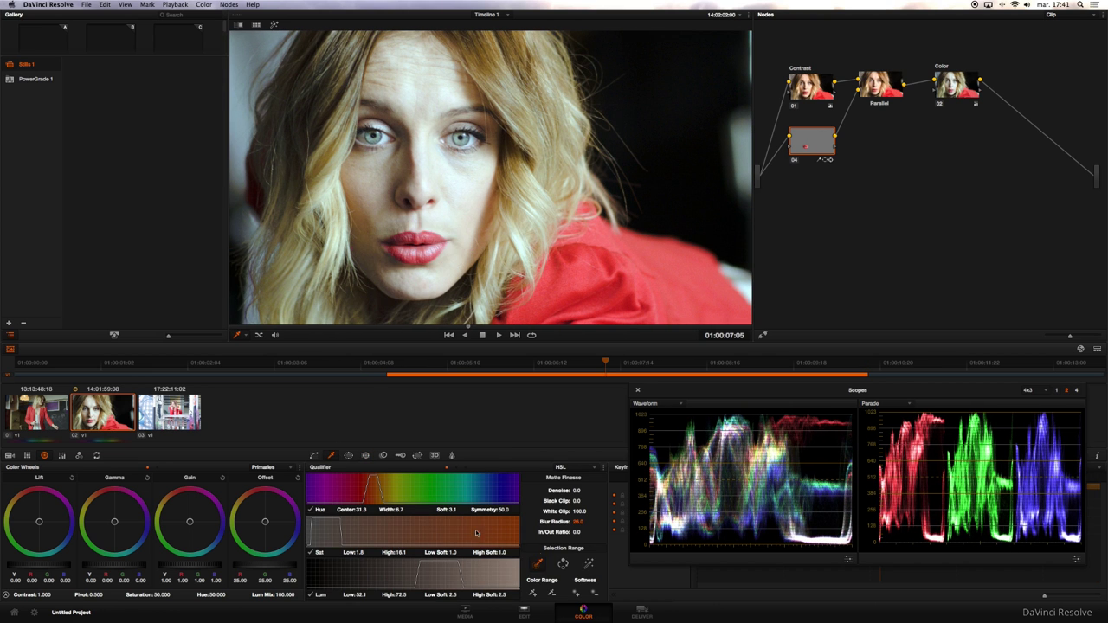
pyautogui.hotkey('shift', 'h')
pyautogui.click(348, 456)
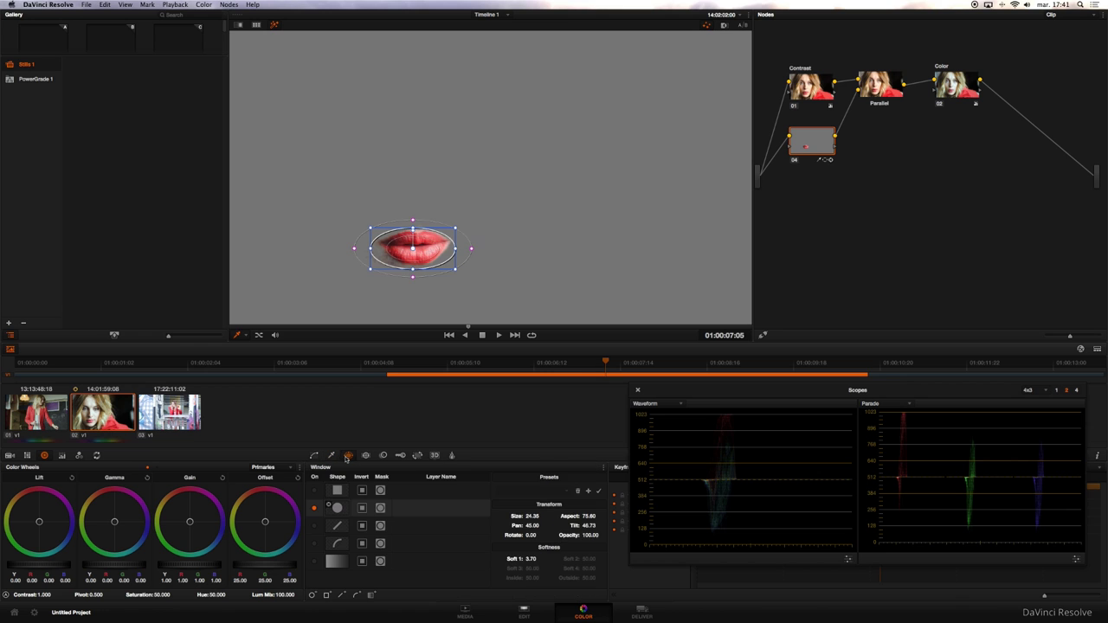
pyautogui.click(366, 455)
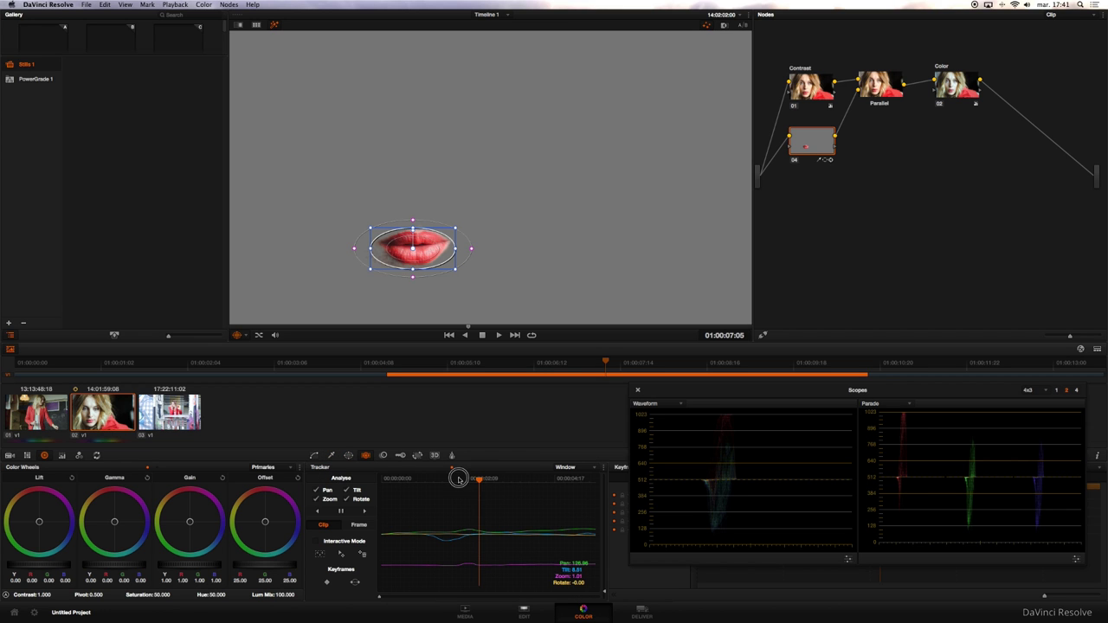
pyautogui.moveTo(459, 481); pyautogui.dragTo(366, 482)
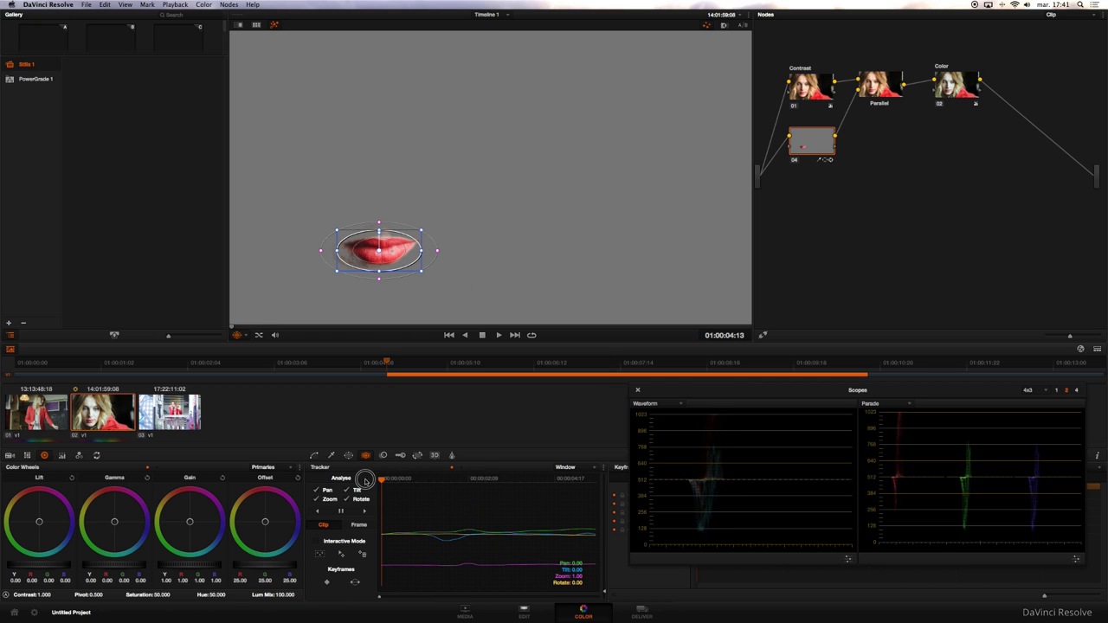
pyautogui.click(331, 456)
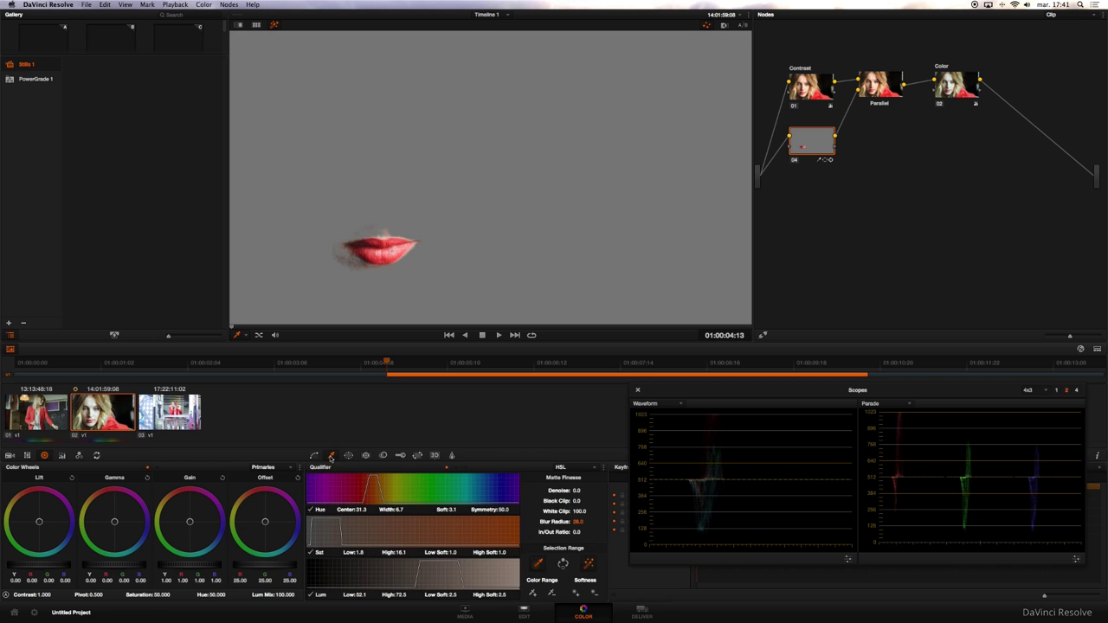
pyautogui.hotkey('shift', 'h')
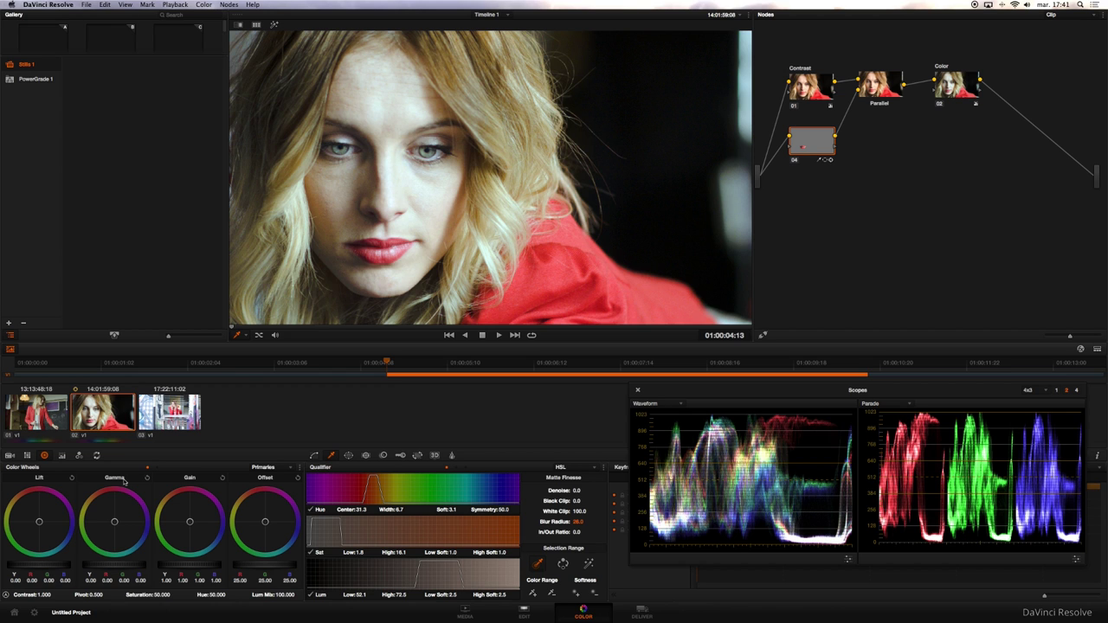
# Push the Lift and Gamma wheels toward blue-magenta, then review the pink lips across frames.
pyautogui.moveTo(45, 524); pyautogui.dragTo(188, 529)
pyautogui.moveTo(120, 524); pyautogui.dragTo(127, 528)
pyautogui.moveTo(48, 524); pyautogui.dragTo(53, 520)
pyautogui.moveTo(388, 362)
pyautogui.mouseDown()
pyautogui.moveTo(824, 365)
pyautogui.moveTo(391, 363)
pyautogui.moveTo(780, 365)
pyautogui.mouseUp()
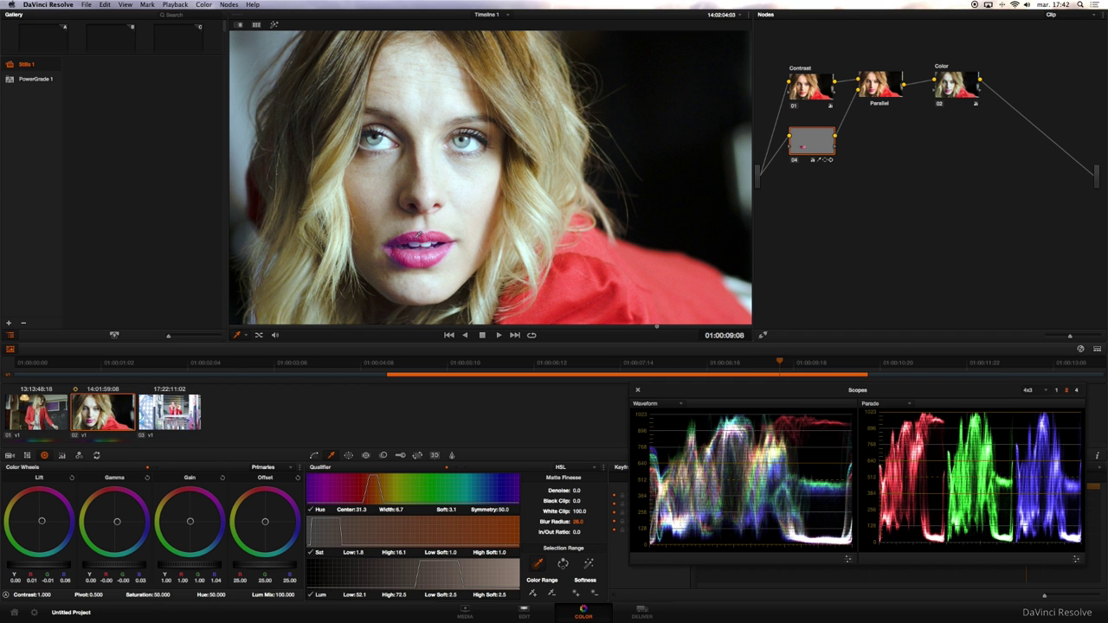
pyautogui.scroll(2, 430, 241)
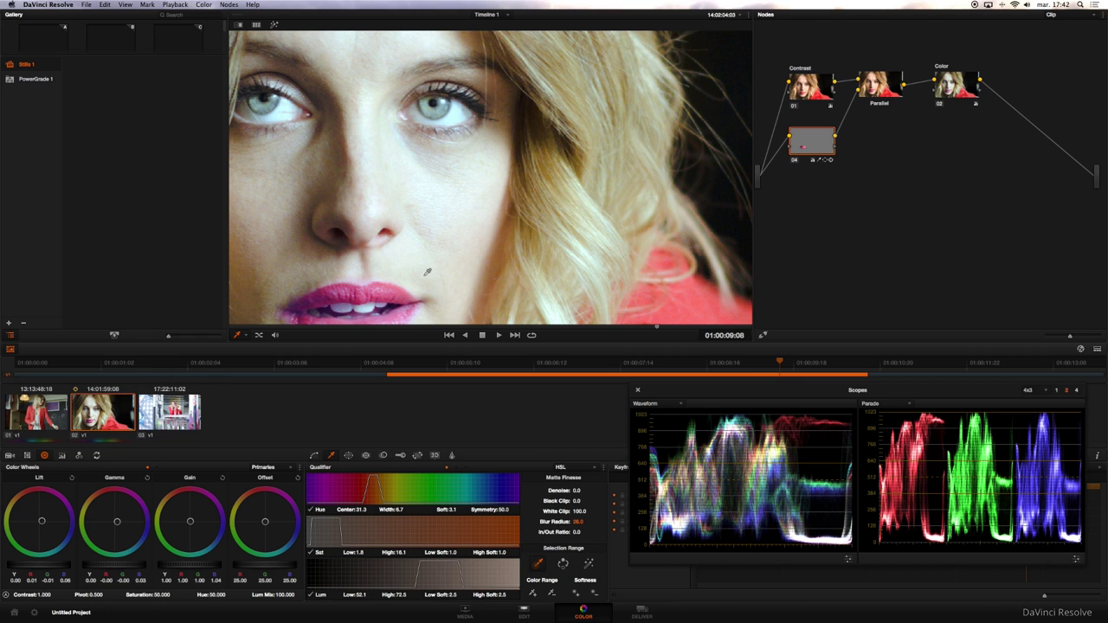
pyautogui.rightClick(523, 269)
pyautogui.click(552, 358)
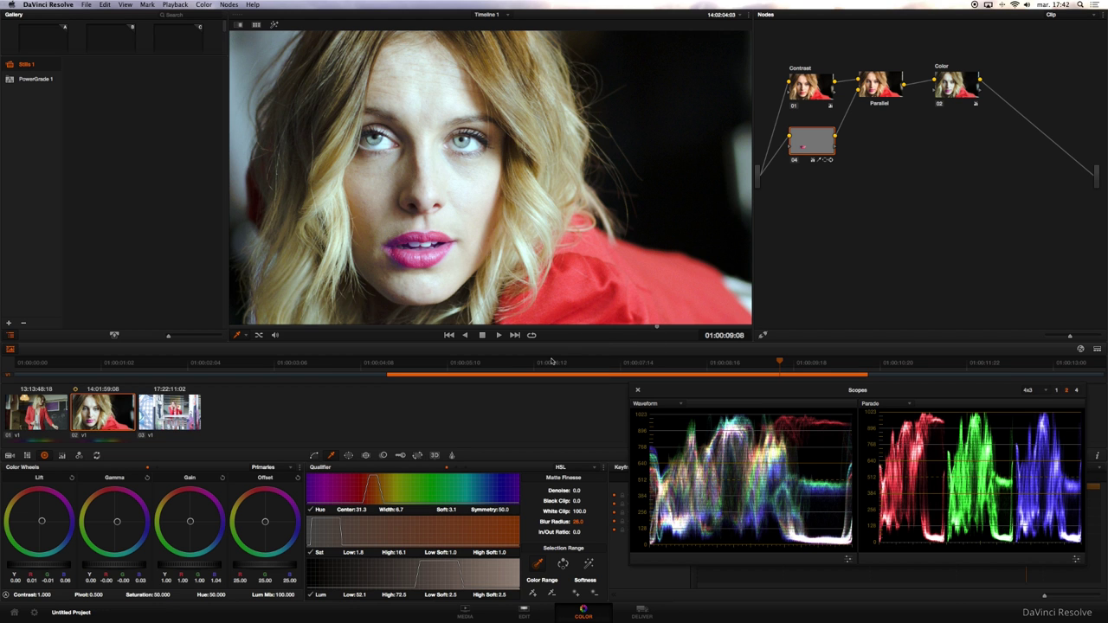
pyautogui.moveTo(779, 364); pyautogui.dragTo(388, 369)
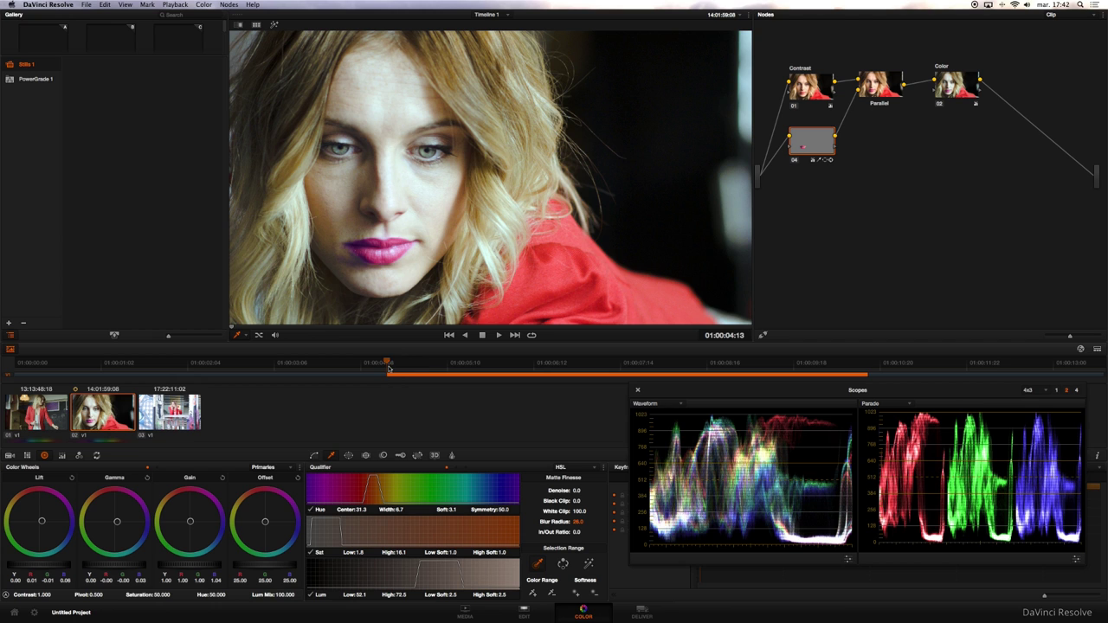
# Check the lip window and its tracking data, then go back to the Qualifier palette.
pyautogui.click(348, 456)
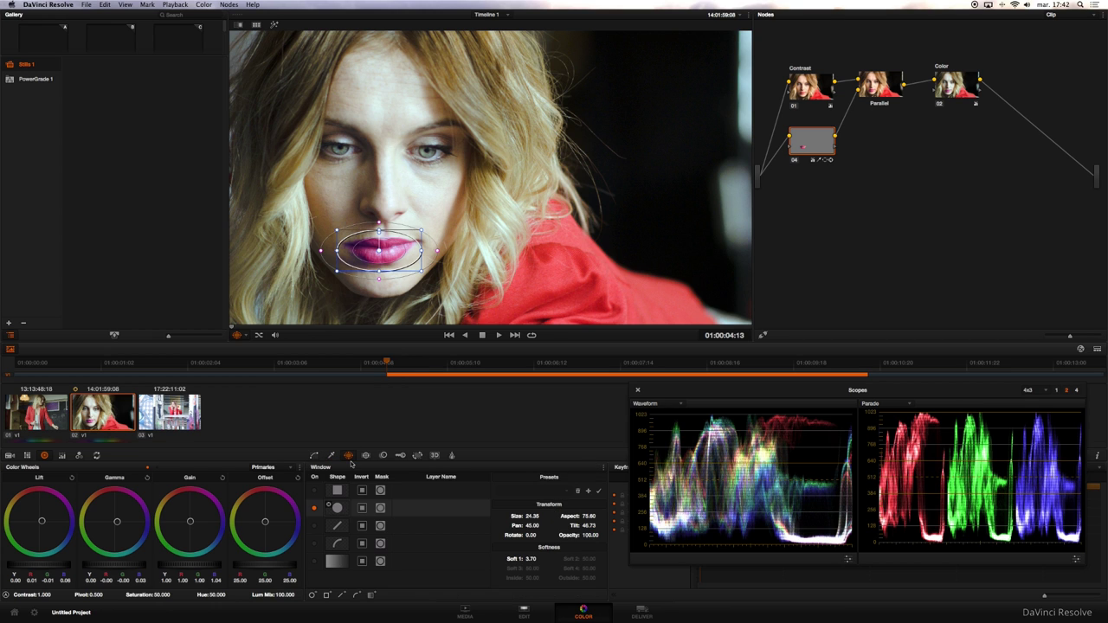
pyautogui.click(366, 455)
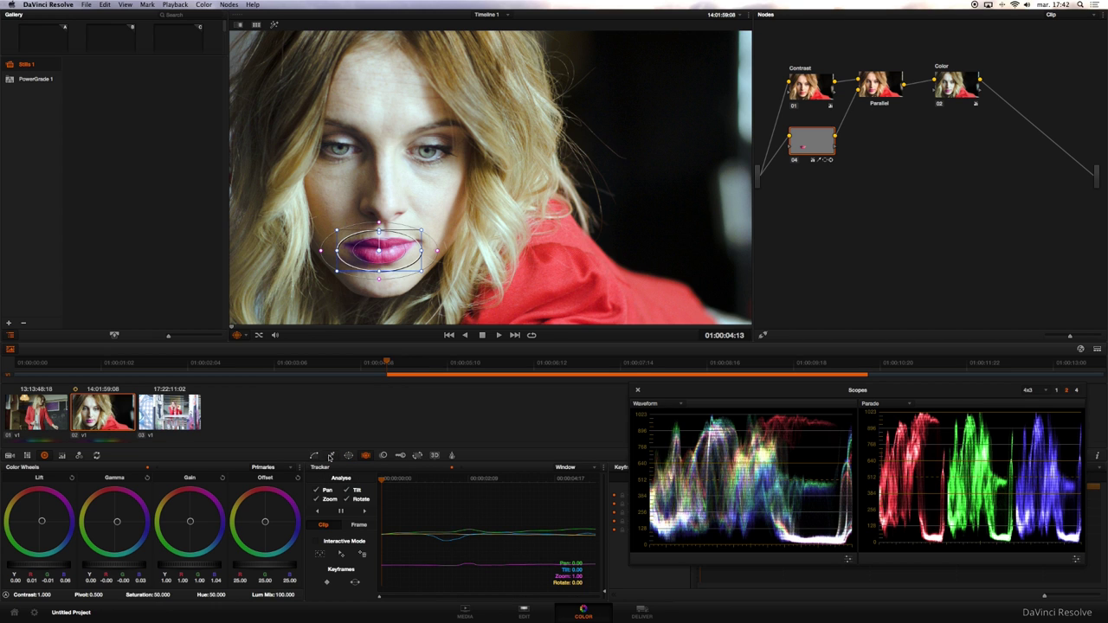
pyautogui.click(333, 455)
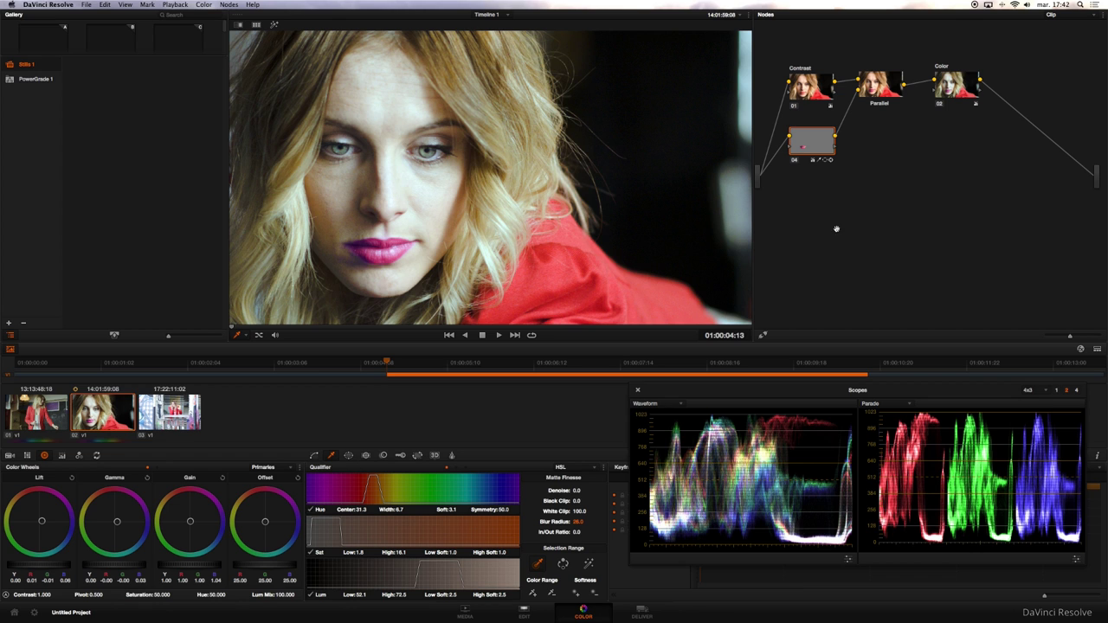
# Nudge the Color node 02 slightly right in the node graph.
pyautogui.moveTo(949, 90)
pyautogui.mouseDown()
pyautogui.moveTo(984, 89)
pyautogui.moveTo(938, 90)
pyautogui.mouseUp()
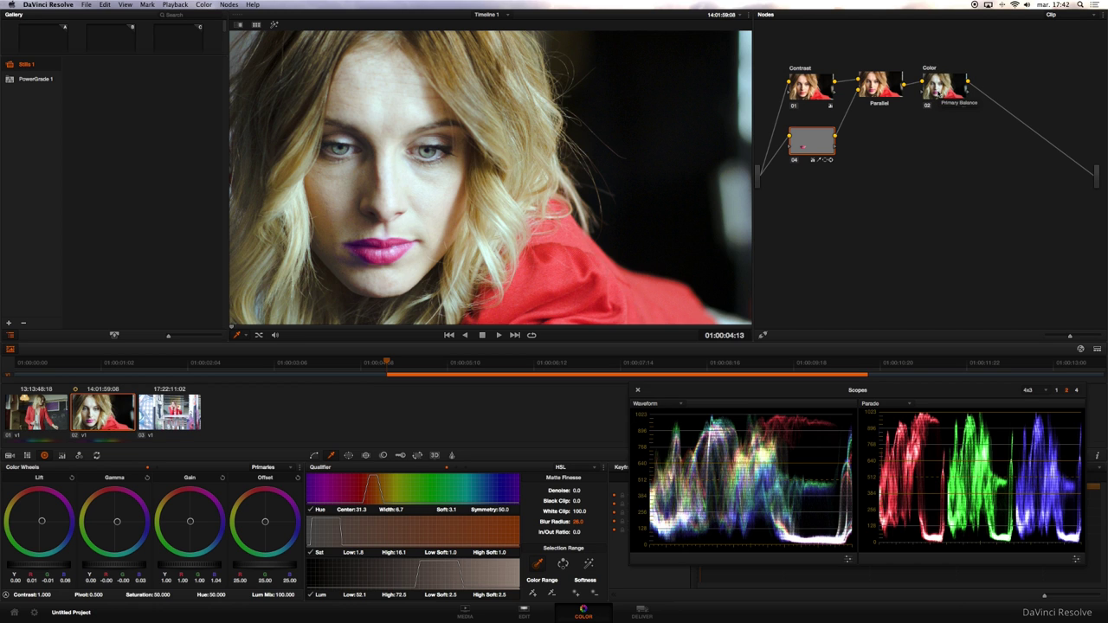
pyautogui.moveTo(940, 91); pyautogui.dragTo(942, 93)
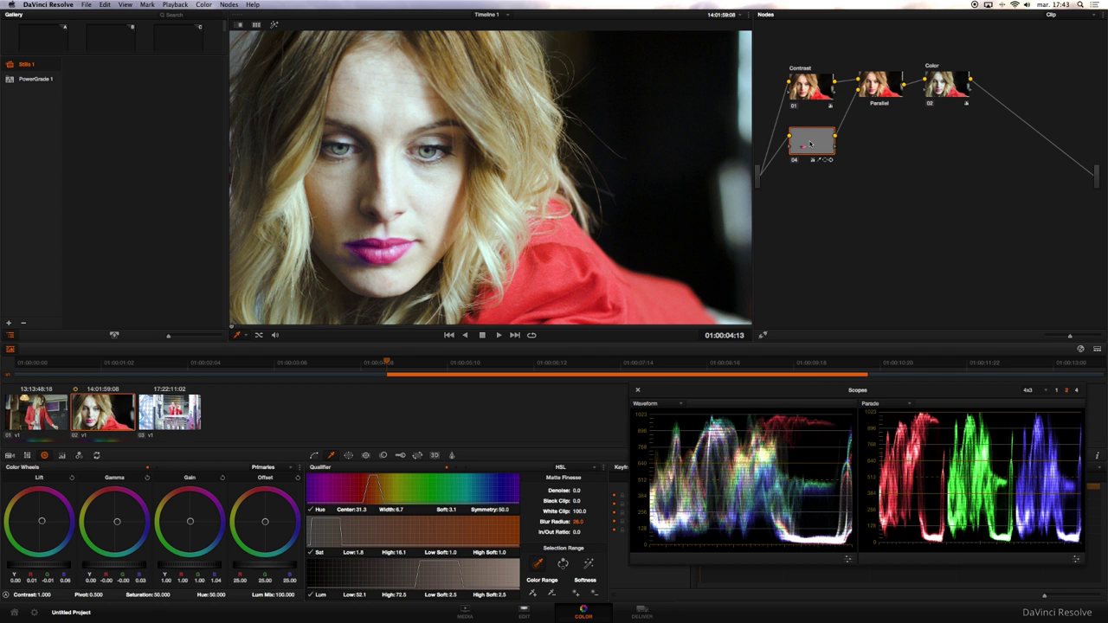
pyautogui.moveTo(810, 144)
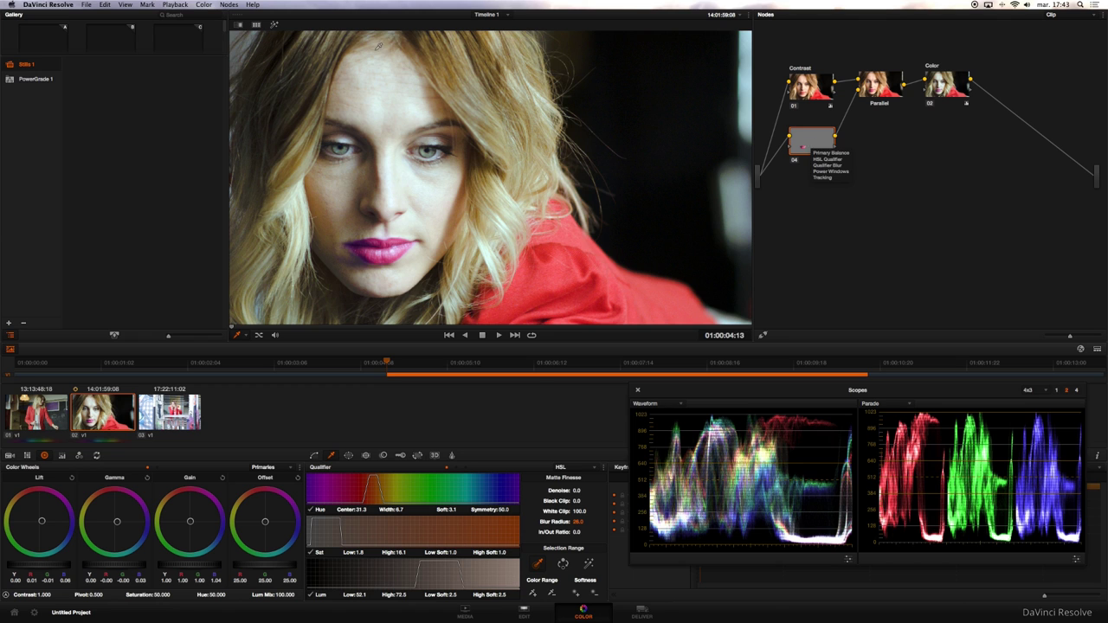
# Add a parallel node, node 05, to the node graph.
pyautogui.click(229, 5)
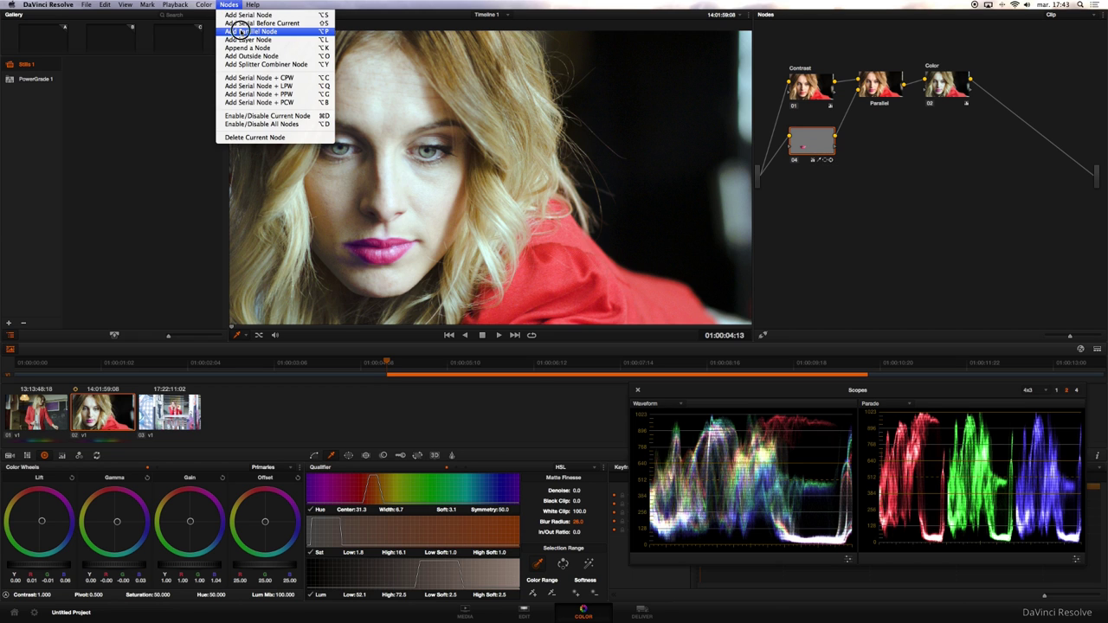
pyautogui.click(241, 31)
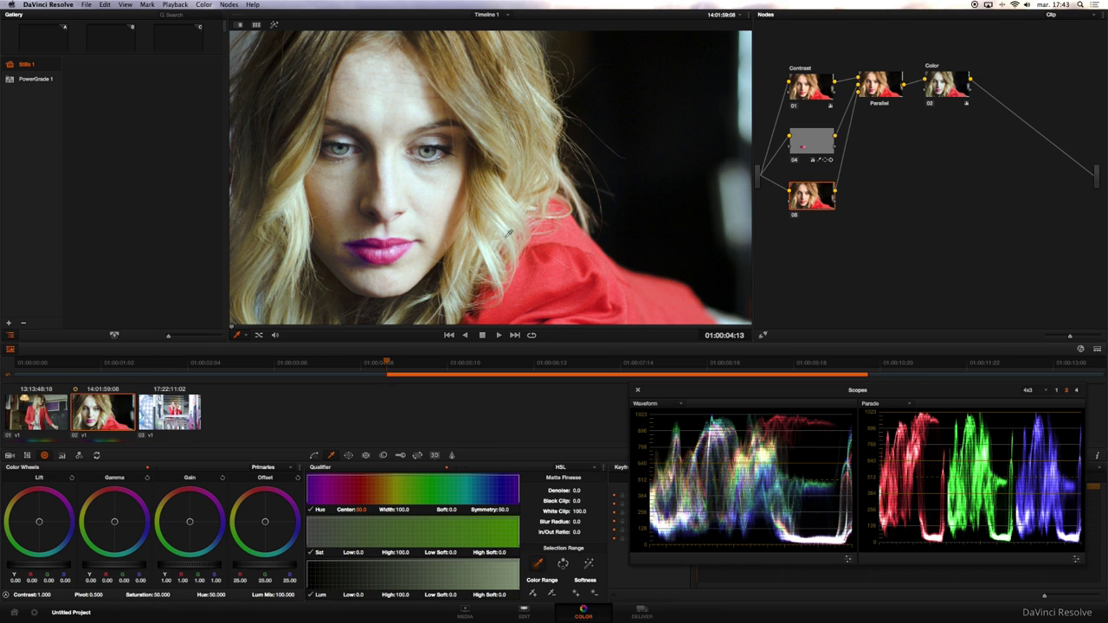
pyautogui.click(807, 197)
pyautogui.moveTo(807, 197); pyautogui.dragTo(810, 199)
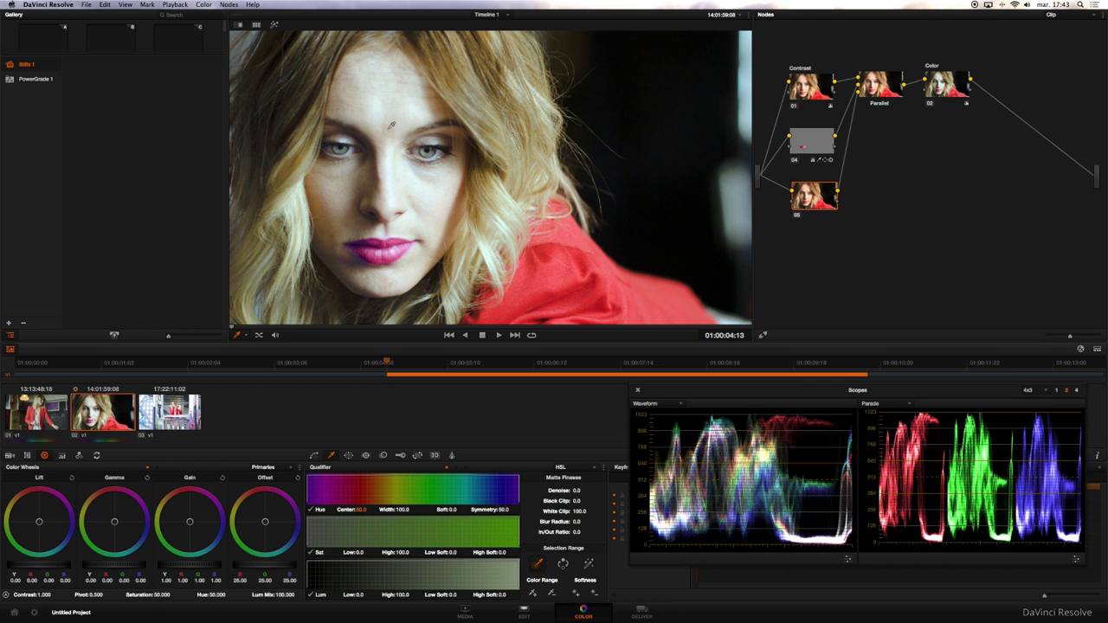
# Key her skin tones (hue centre 37.1), lower Sat/Lum Low, and blur the matte to 32.4.
pyautogui.click(368, 87)
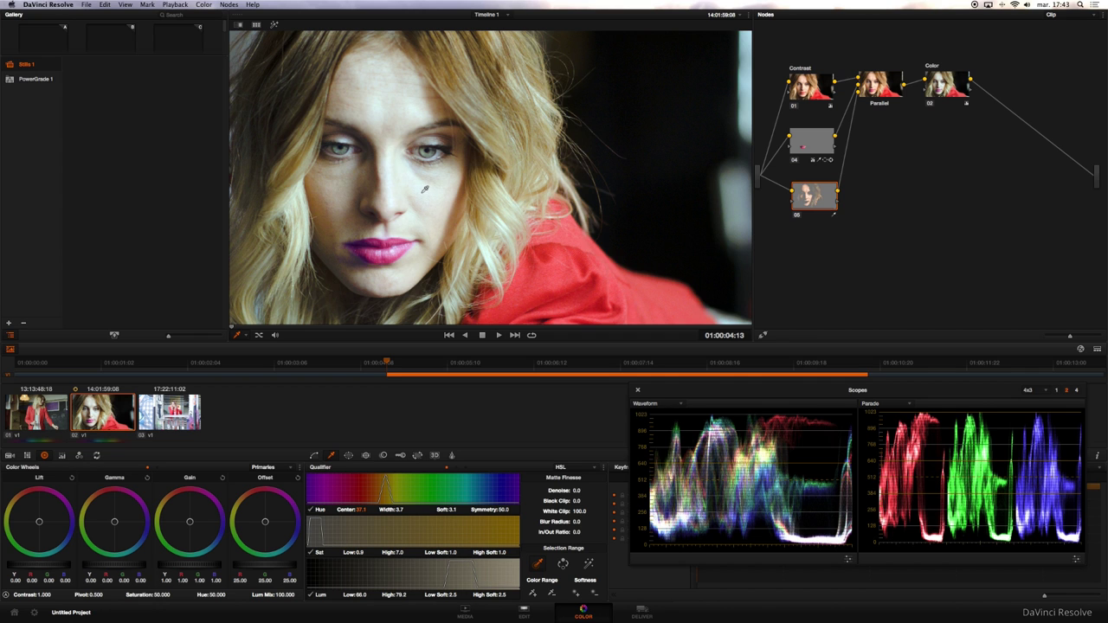
pyautogui.click(590, 565)
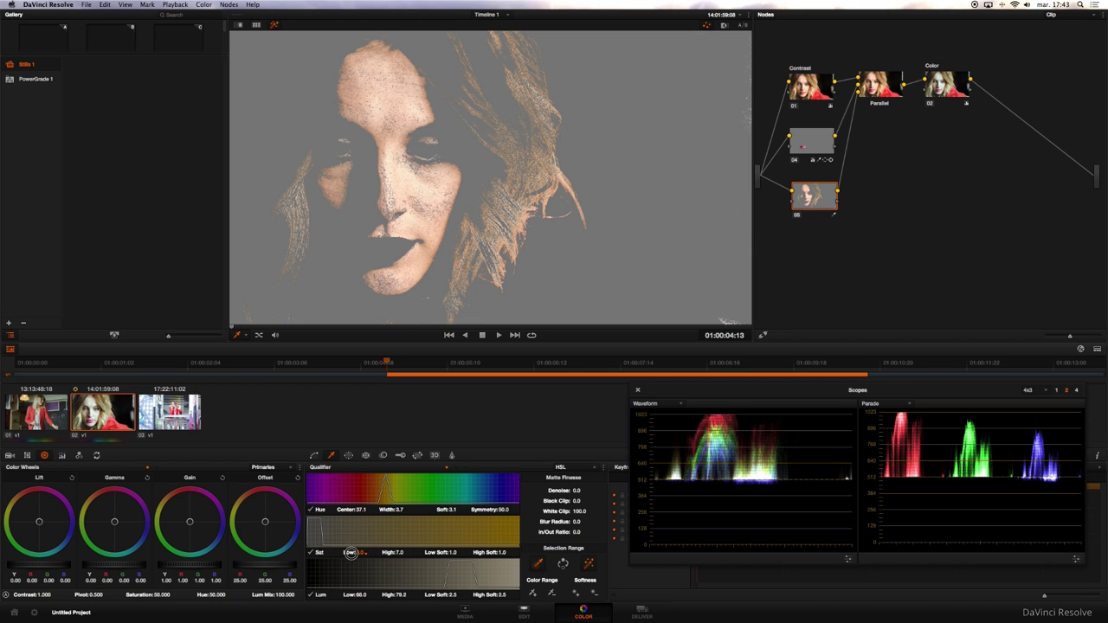
pyautogui.moveTo(357, 552); pyautogui.dragTo(337, 553)
pyautogui.moveTo(368, 597); pyautogui.dragTo(323, 596)
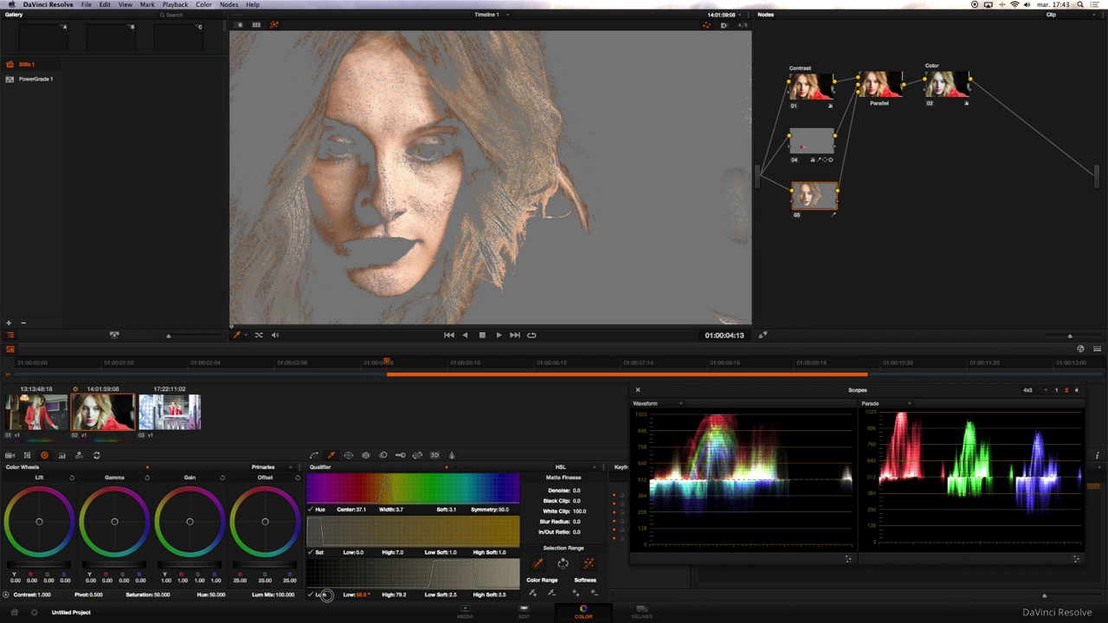
pyautogui.moveTo(322, 596); pyautogui.dragTo(312, 596)
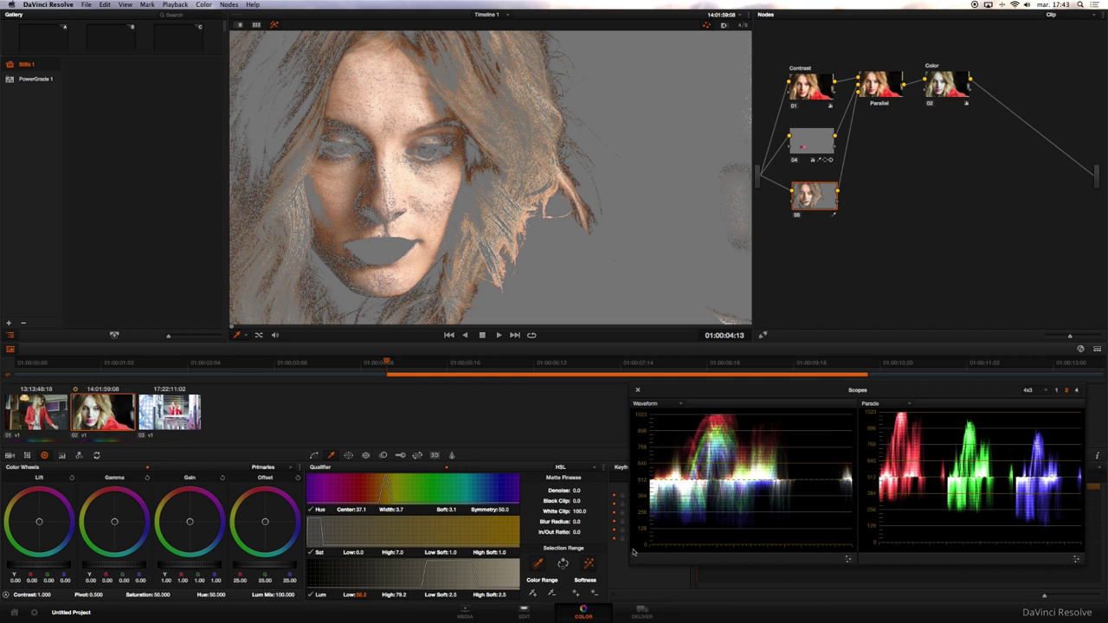
pyautogui.moveTo(574, 522); pyautogui.dragTo(669, 524)
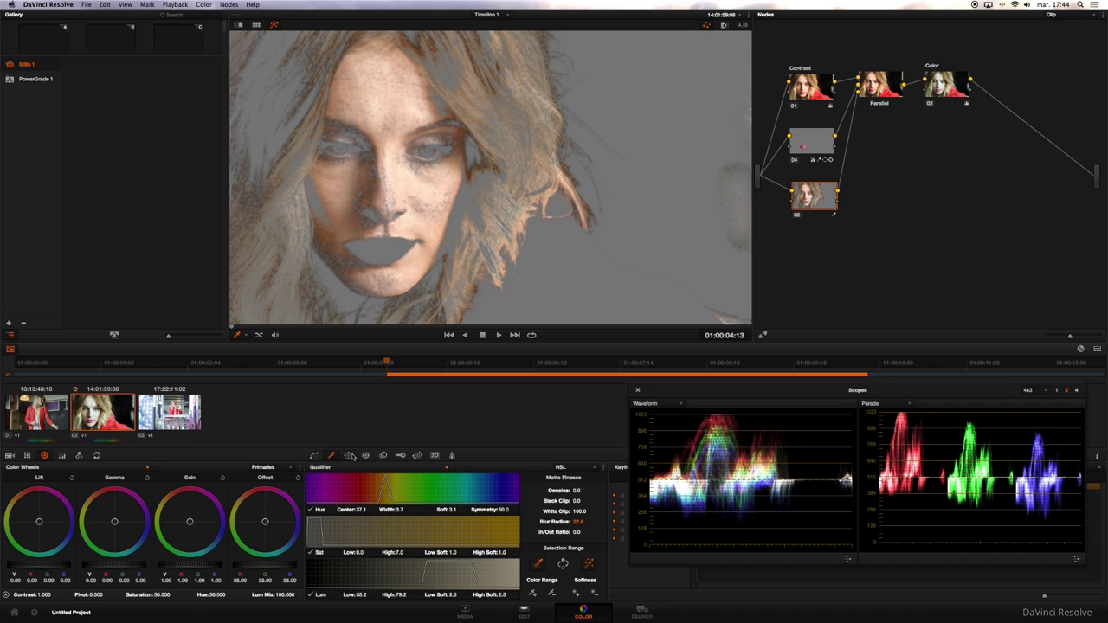
# Draw a tall, soft-edged oval window over her face on node 05.
pyautogui.click(350, 455)
pyautogui.click(316, 509)
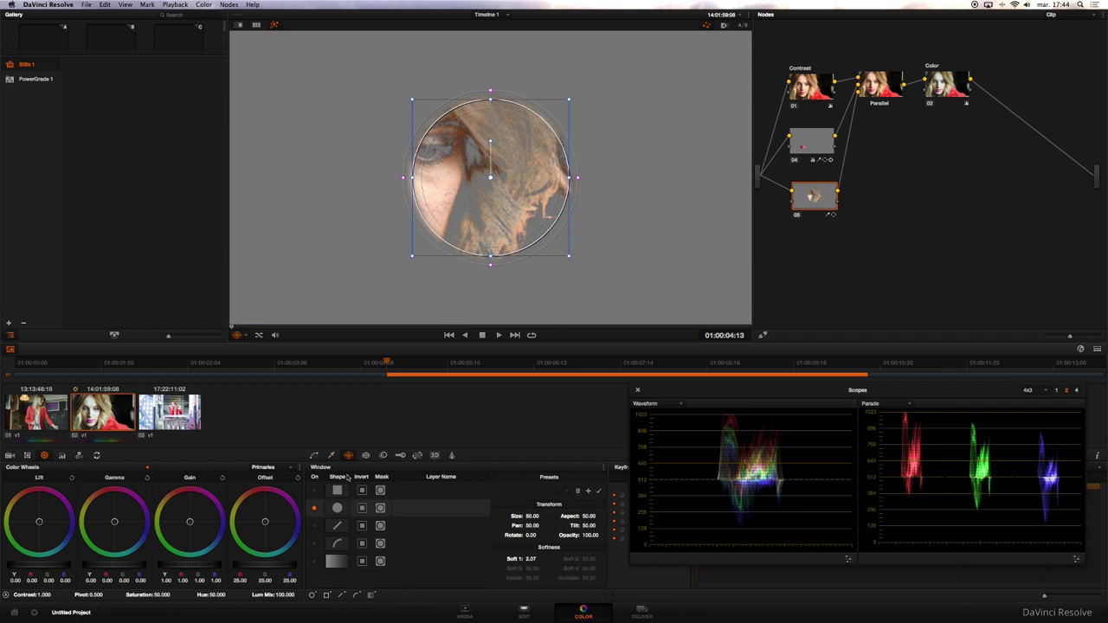
pyautogui.moveTo(413, 219)
pyautogui.mouseDown()
pyautogui.moveTo(406, 204)
pyautogui.moveTo(411, 220)
pyautogui.mouseUp()
pyautogui.moveTo(383, 108); pyautogui.dragTo(381, 50)
pyautogui.moveTo(388, 119); pyautogui.dragTo(389, 98)
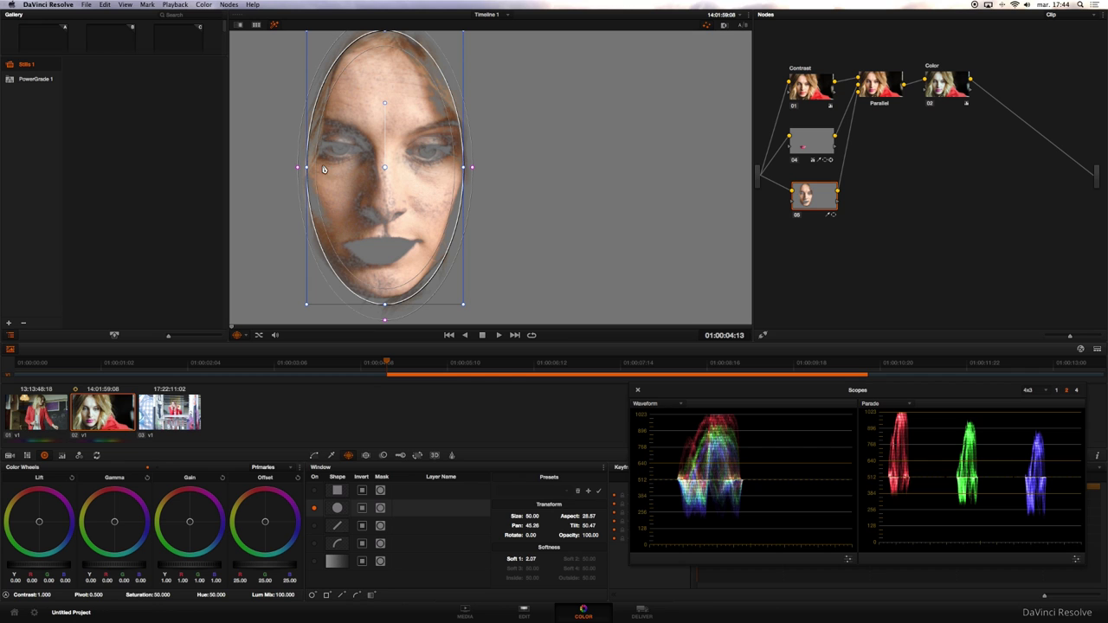
pyautogui.moveTo(473, 167); pyautogui.dragTo(478, 167)
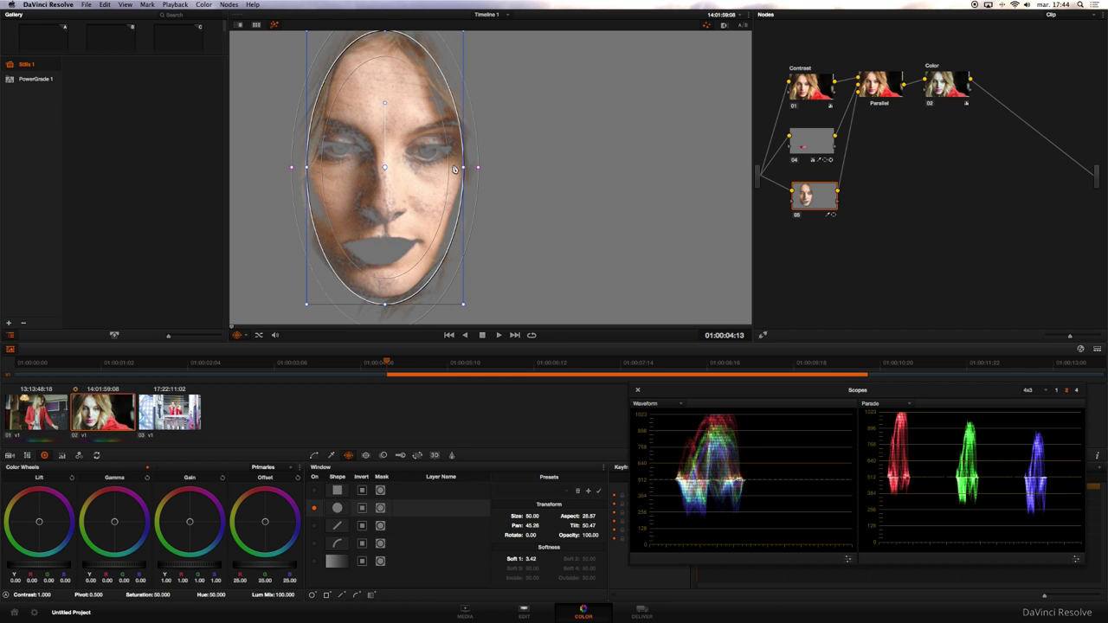
pyautogui.moveTo(424, 166); pyautogui.dragTo(423, 164)
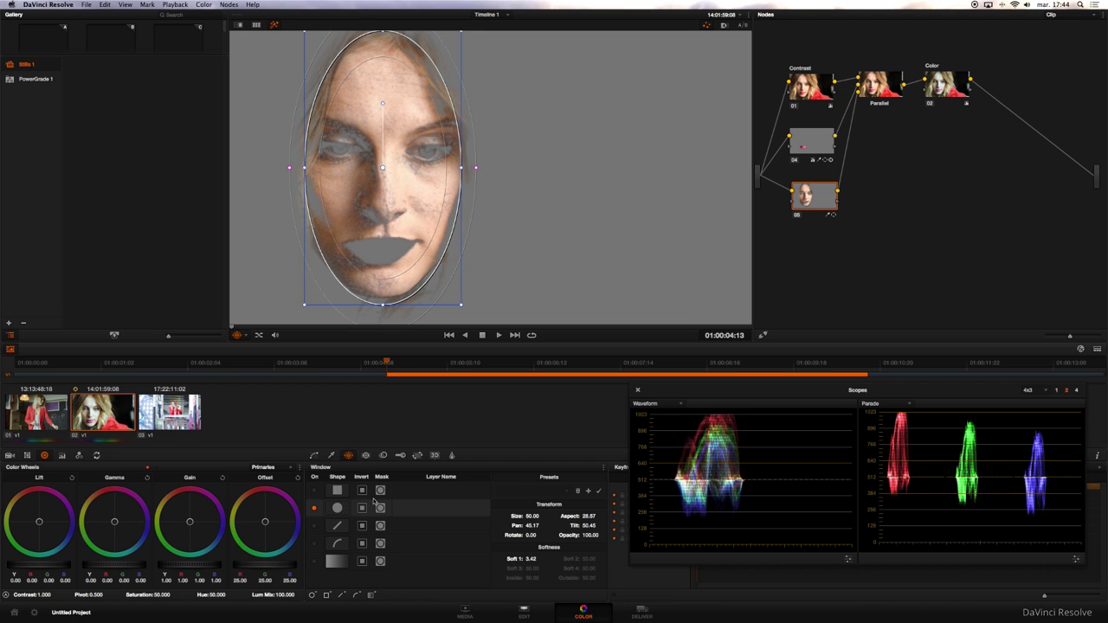
# Track the face window forward through the clip and turn off the matte highlight.
pyautogui.click(367, 455)
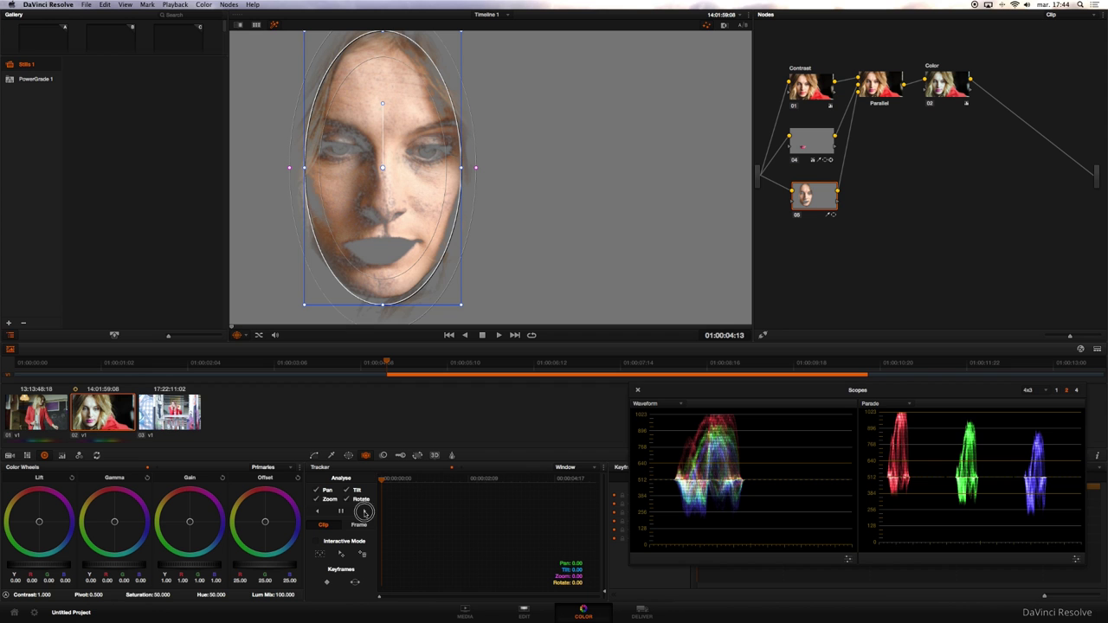
pyautogui.click(364, 512)
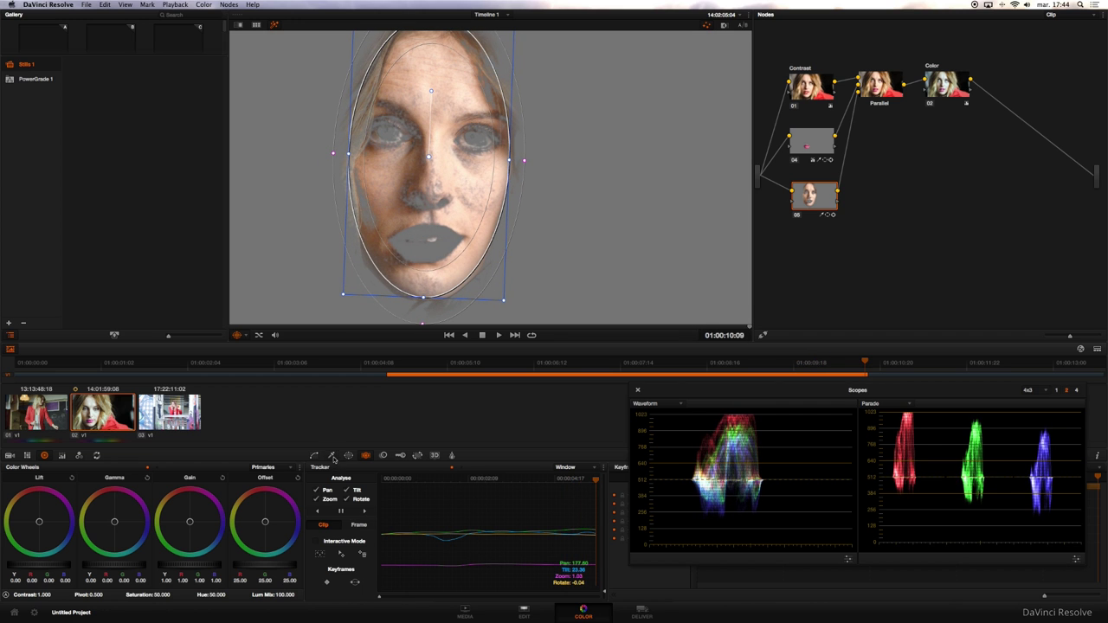
pyautogui.click(333, 457)
pyautogui.hotkey('shift', 'h')
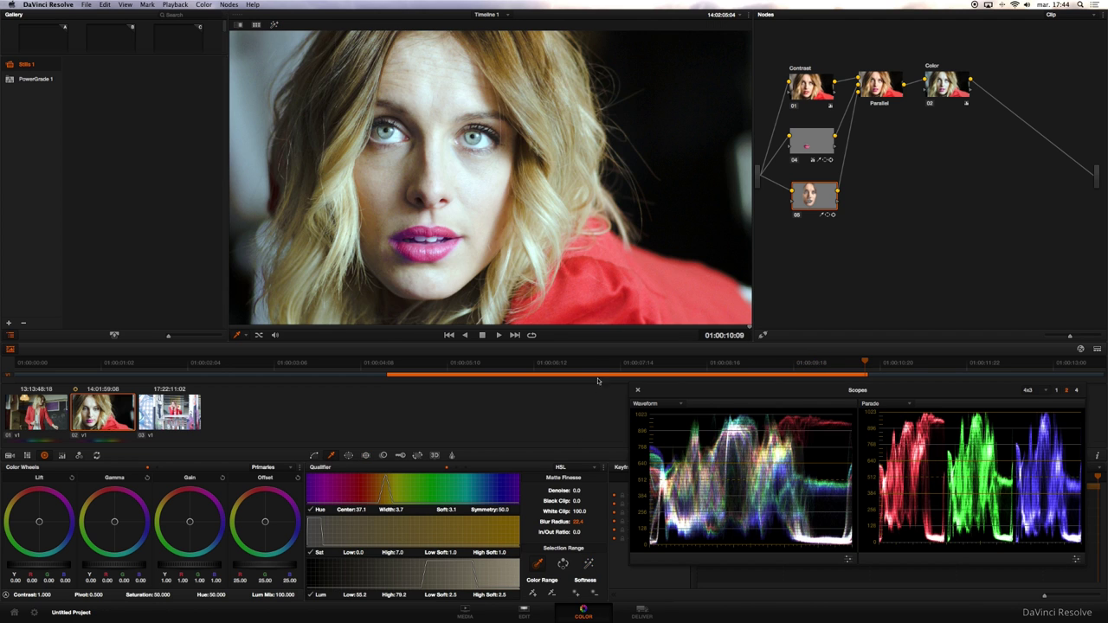
# Scrub to a nearby frame and inspect node 05's skin matte with Highlight toggled, then show Blur settings.
pyautogui.click(463, 365)
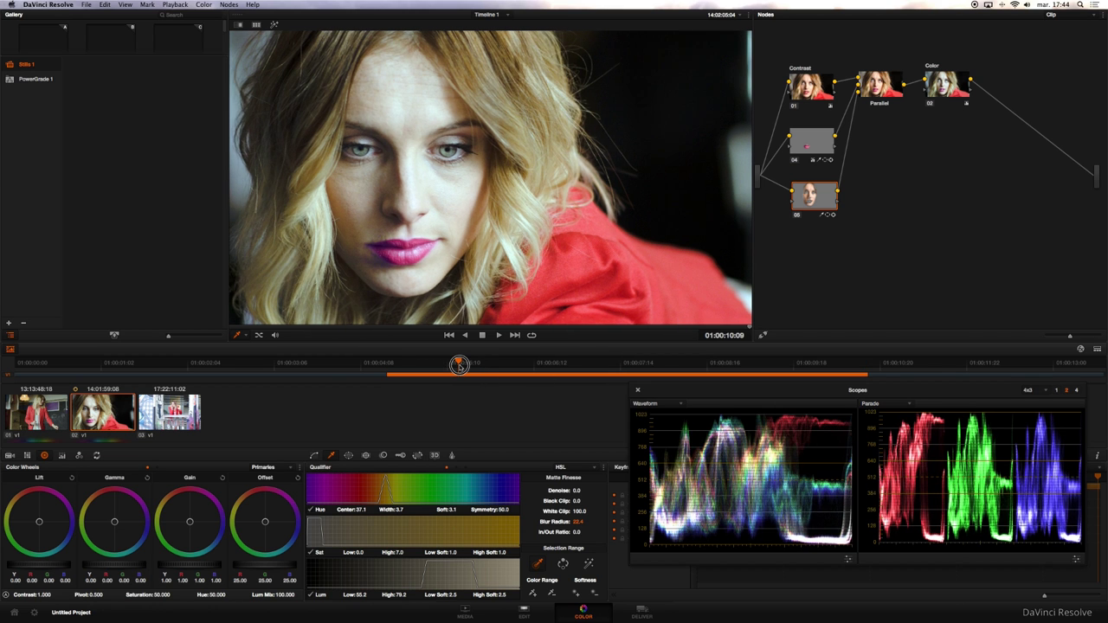
pyautogui.moveTo(462, 365); pyautogui.dragTo(470, 365)
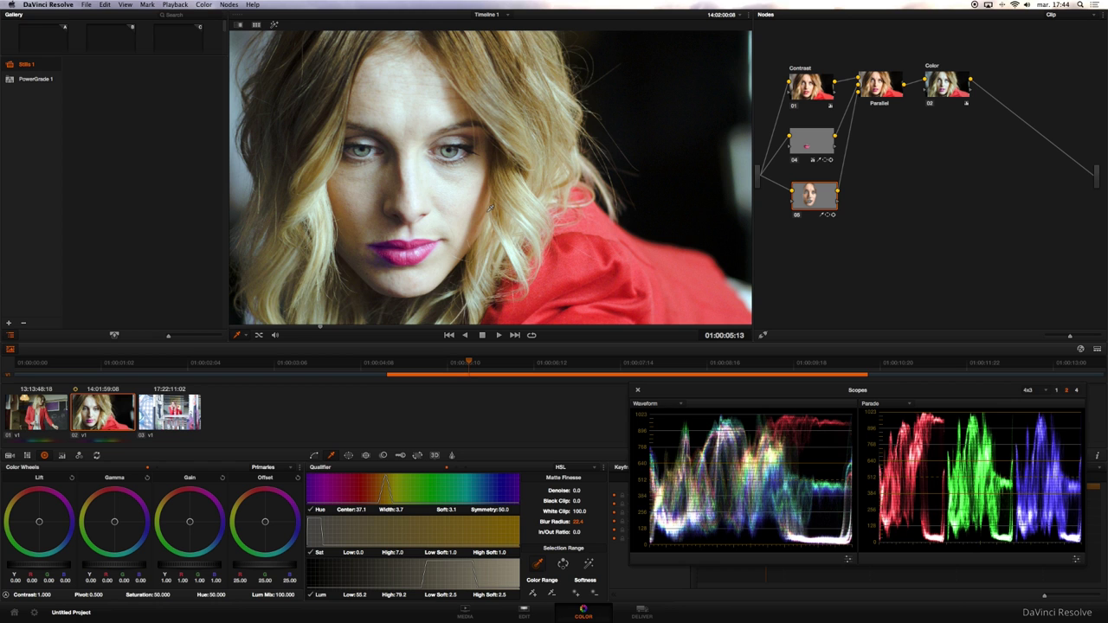
pyautogui.click(590, 564)
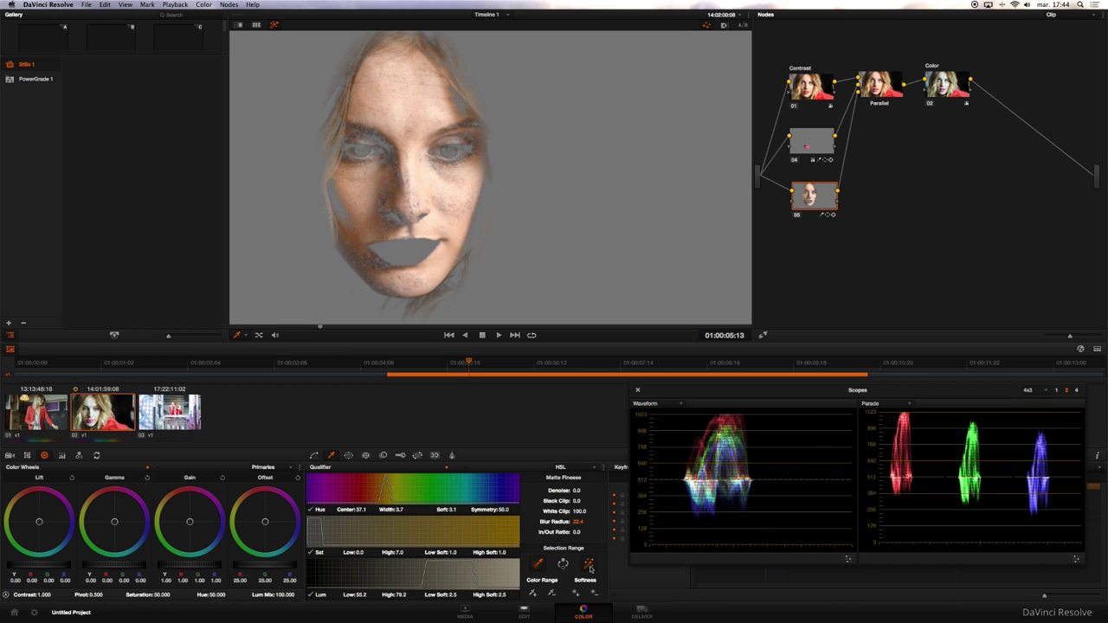
pyautogui.click(589, 566)
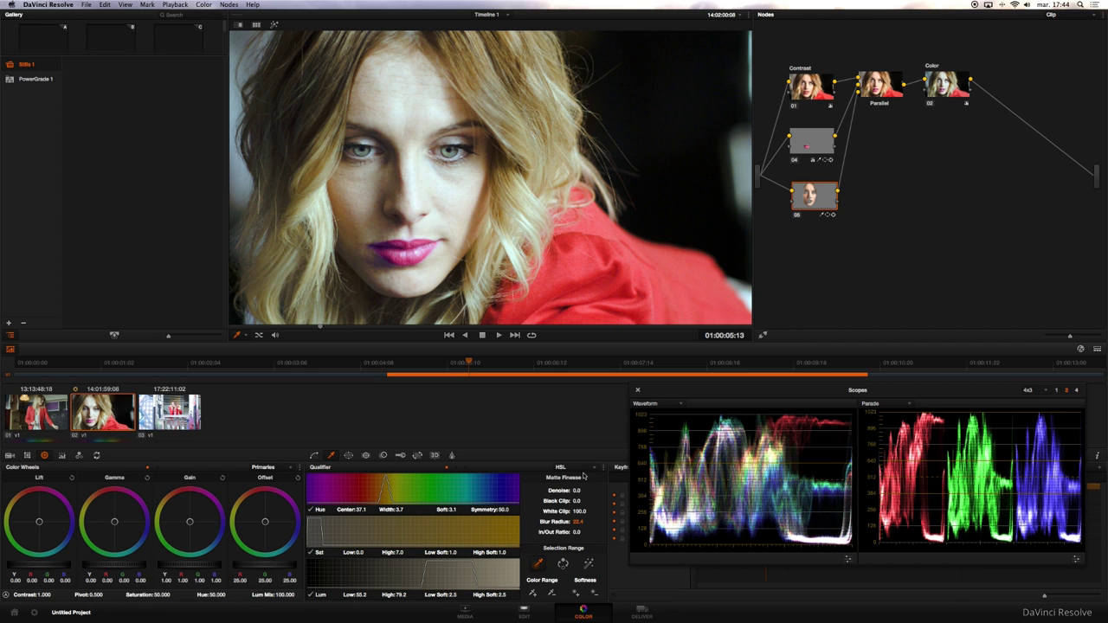
pyautogui.click(384, 455)
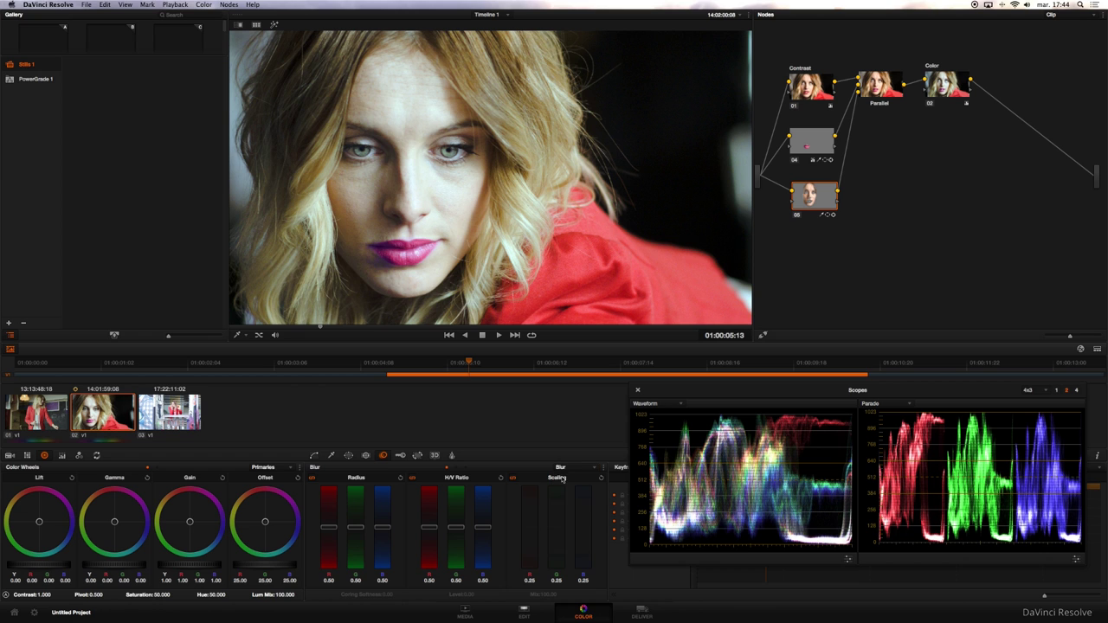
# Raise node 05's blur radius to 0.57 and toggle the node with Ctrl+D to compare.
pyautogui.moveTo(381, 531); pyautogui.dragTo(382, 521)
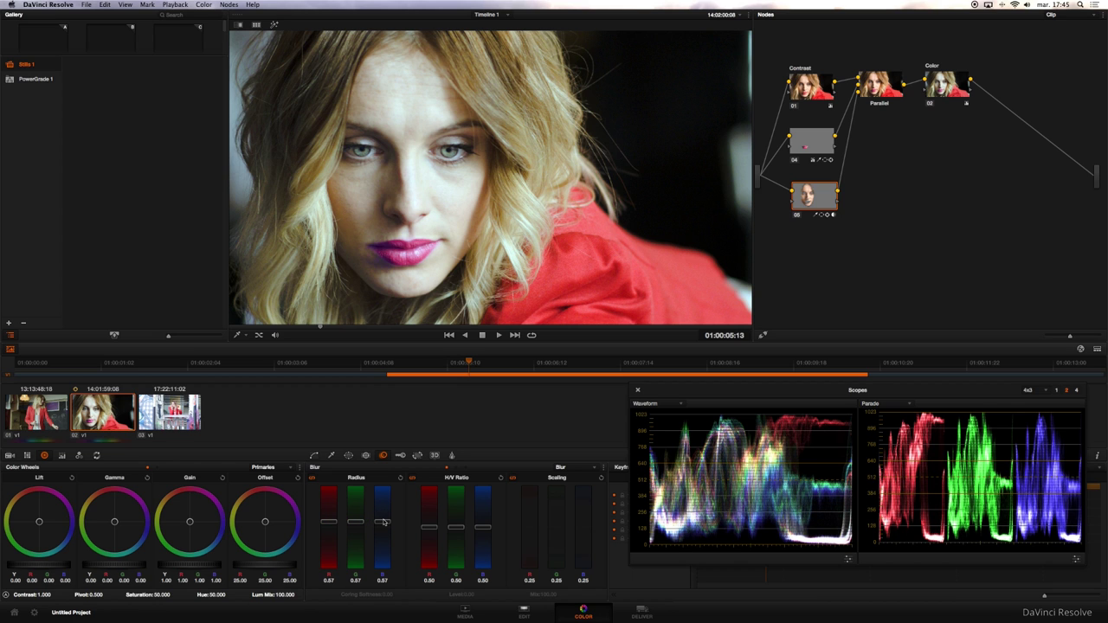
pyautogui.hotkey('ctrl', 'd')
pyautogui.hotkey('ctrl', 'd')
pyautogui.hotkey('ctrl', 'd')
pyautogui.hotkey('ctrl', 'd')
pyautogui.hotkey('ctrl', 'd')
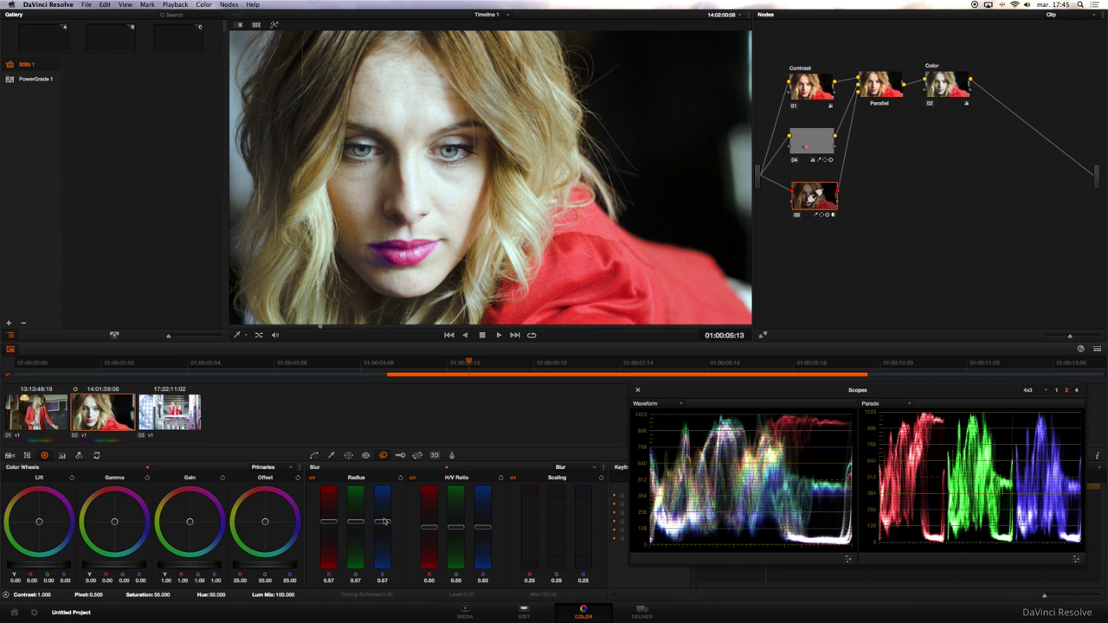
pyautogui.hotkey('ctrl', 'd')
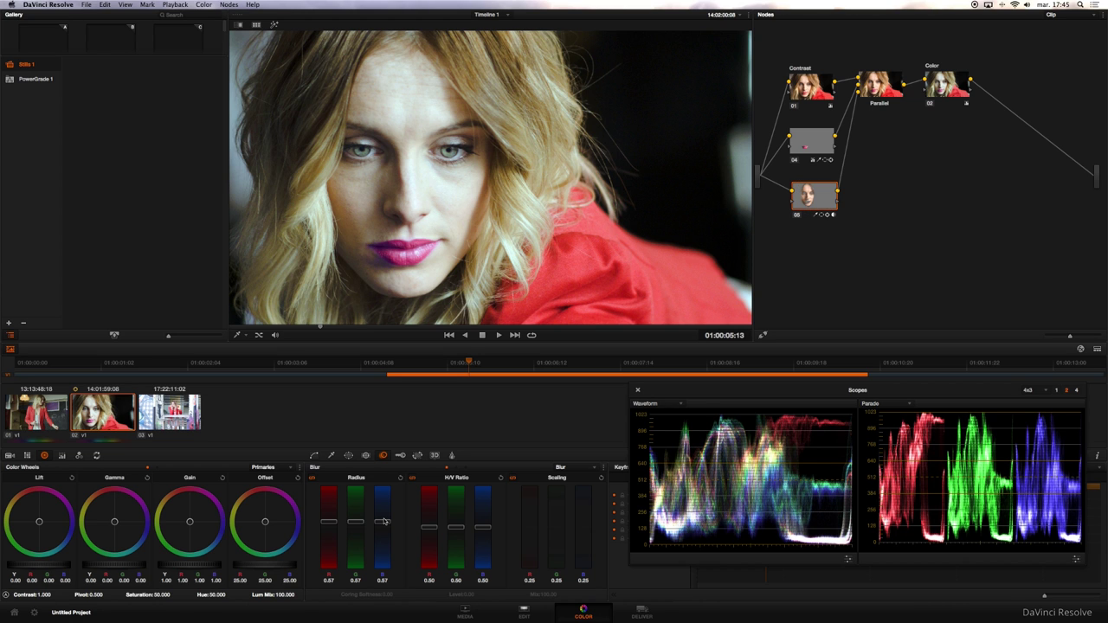
pyautogui.hotkey('ctrl', 'd')
pyautogui.hotkey('ctrl', 'd')
pyautogui.hotkey('ctrl', 'd')
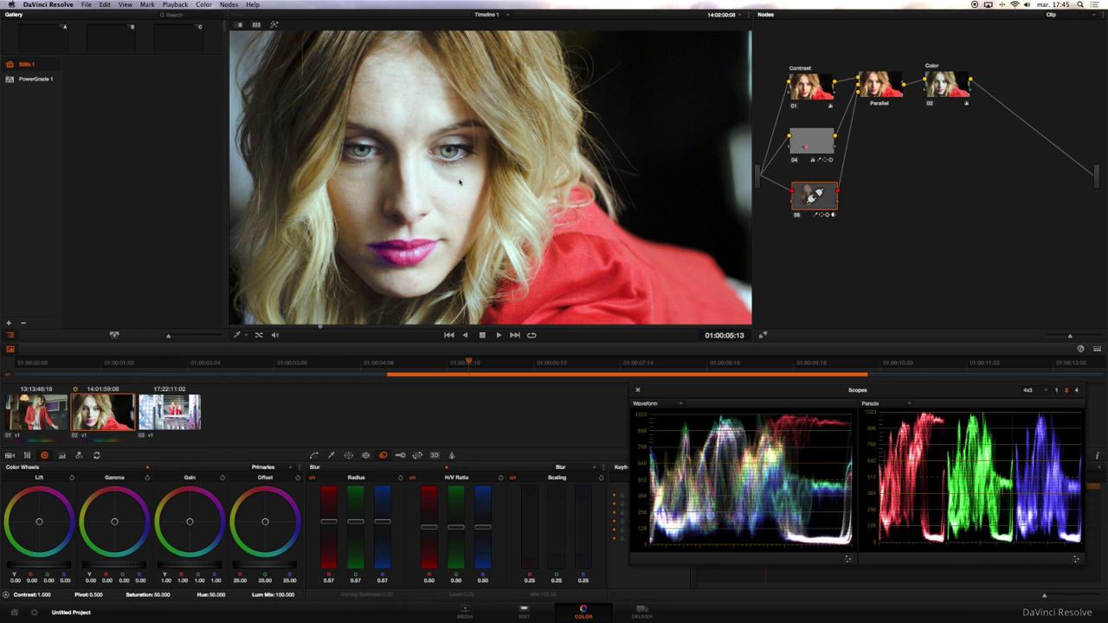
pyautogui.hotkey('ctrl', 'd')
pyautogui.hotkey('ctrl', 'd')
pyautogui.hotkey('ctrl', 'd')
pyautogui.hotkey('ctrl', 'd')
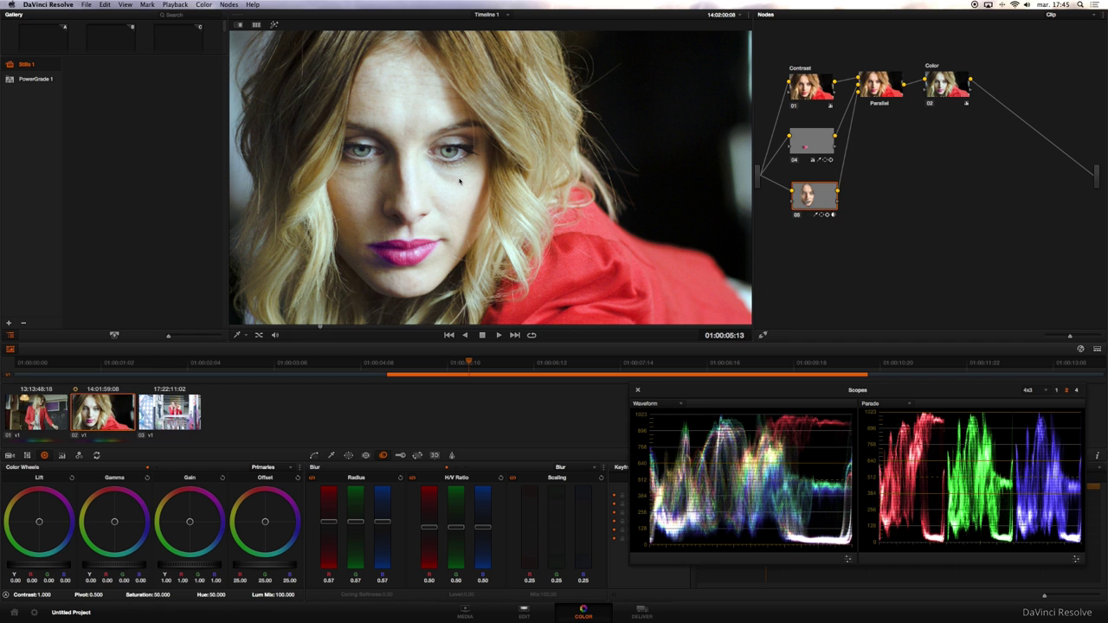
pyautogui.hotkey('ctrl', 'd')
pyautogui.hotkey('ctrl', 'd')
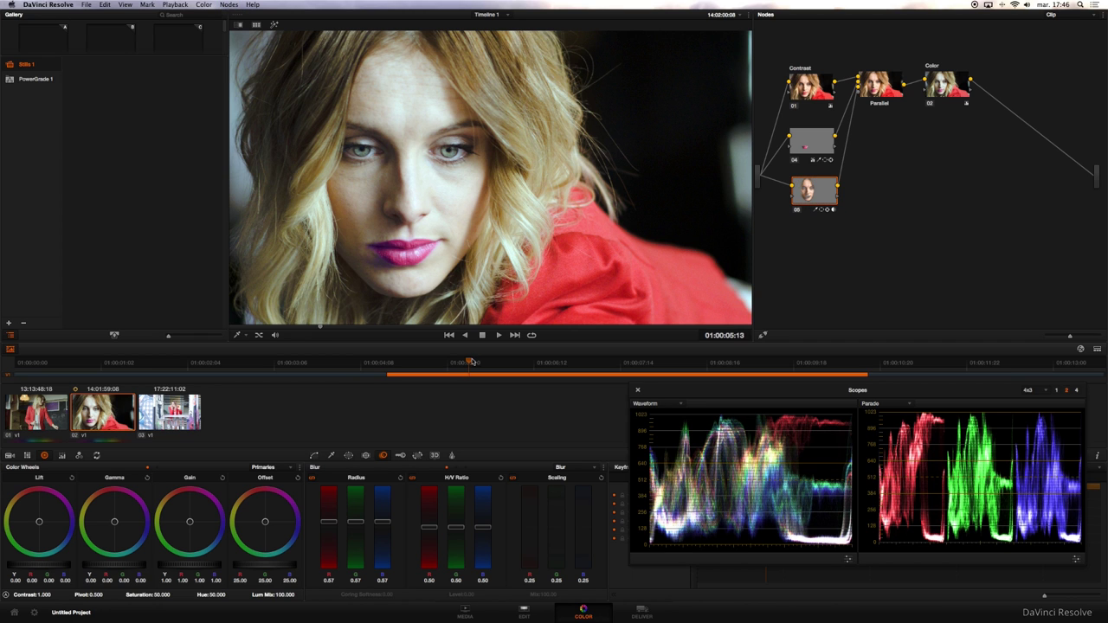
pyautogui.moveTo(471, 364)
pyautogui.mouseDown()
pyautogui.moveTo(819, 365)
pyautogui.moveTo(408, 359)
pyautogui.mouseUp()
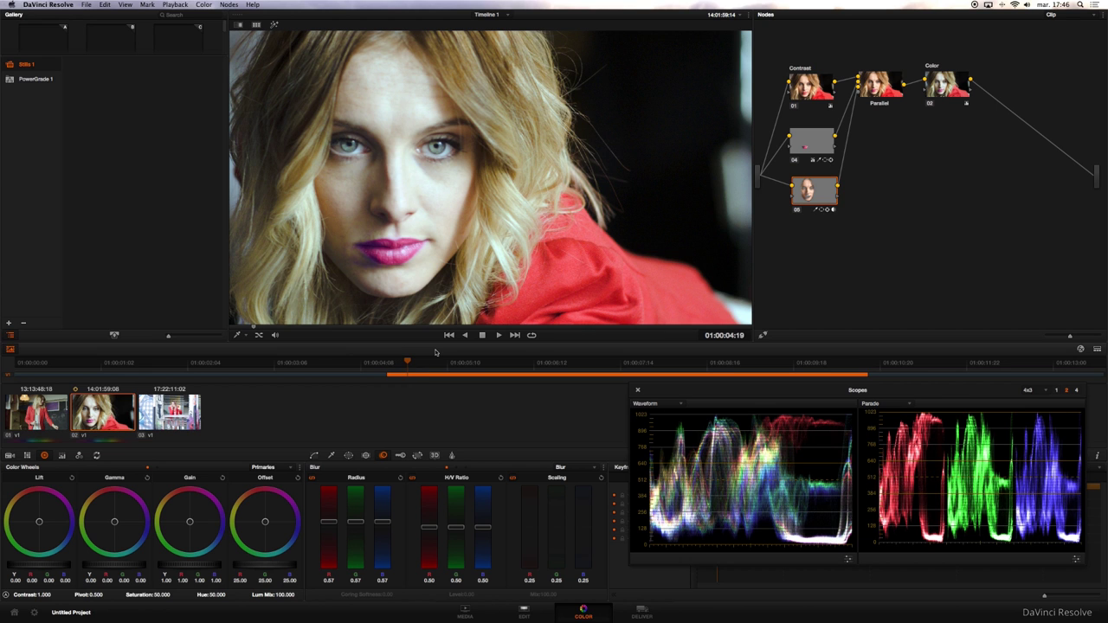
# Grade clip 03 darker: lift −0.04, gain 0.84, with slight shadow and highlight balance tweaks.
pyautogui.click(169, 412)
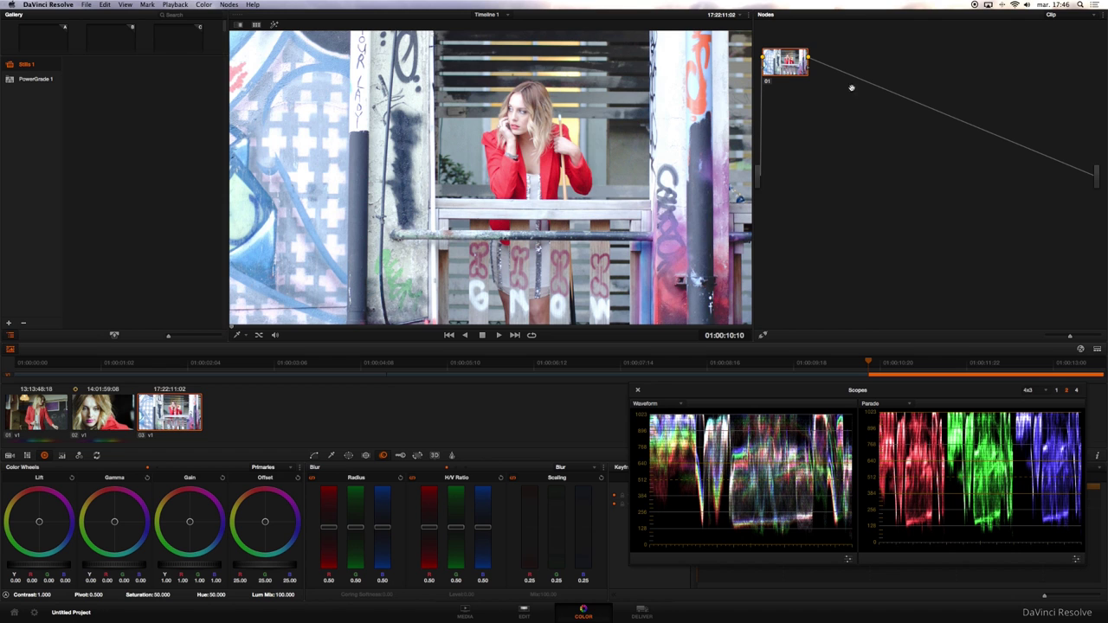
pyautogui.moveTo(785, 71); pyautogui.dragTo(795, 95)
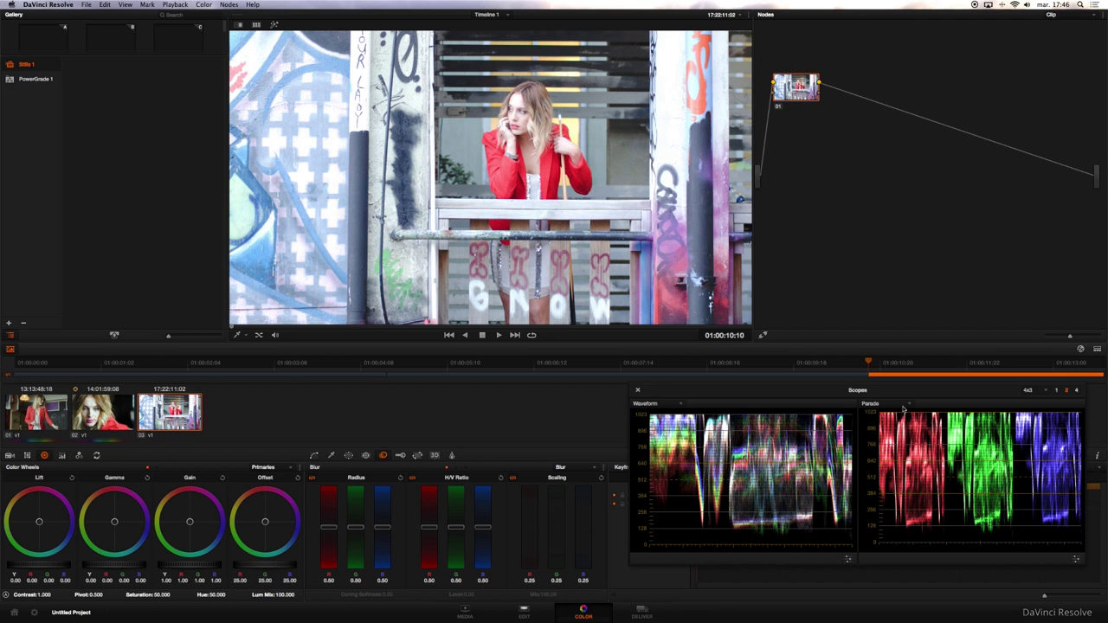
pyautogui.moveTo(931, 391); pyautogui.dragTo(644, 164)
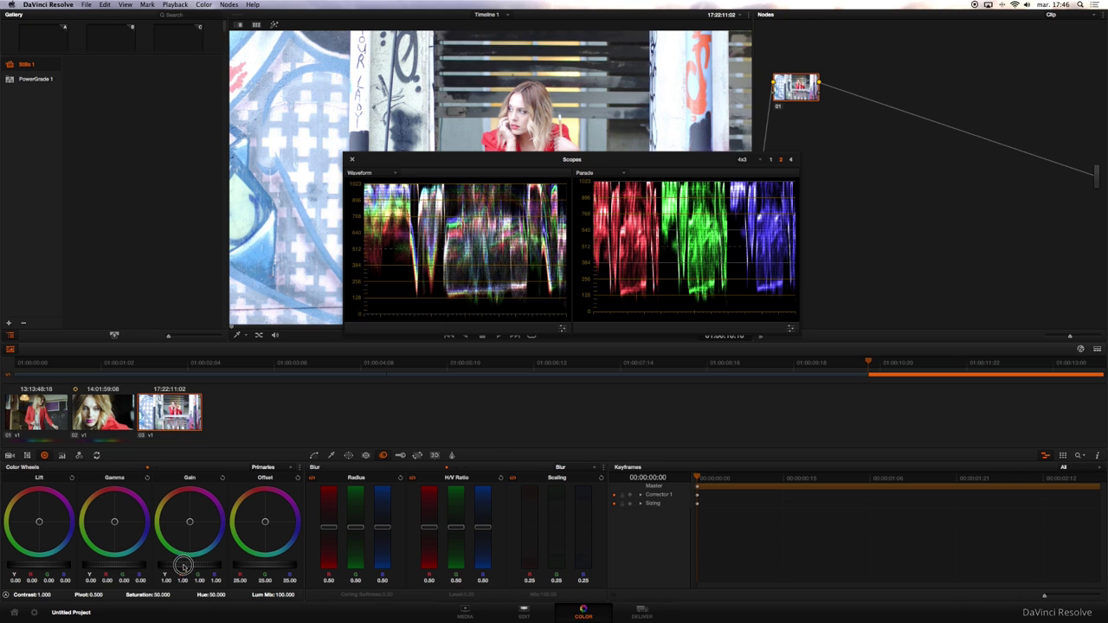
pyautogui.moveTo(181, 565)
pyautogui.mouseDown()
pyautogui.moveTo(101, 562)
pyautogui.moveTo(114, 564)
pyautogui.mouseUp()
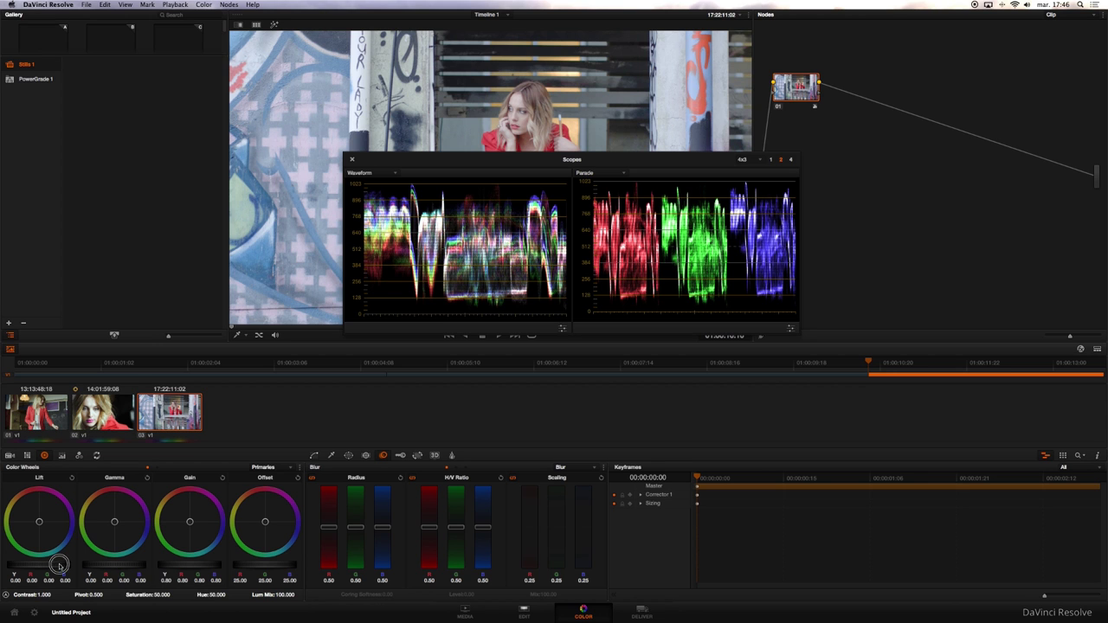
pyautogui.moveTo(59, 565); pyautogui.dragTo(17, 568)
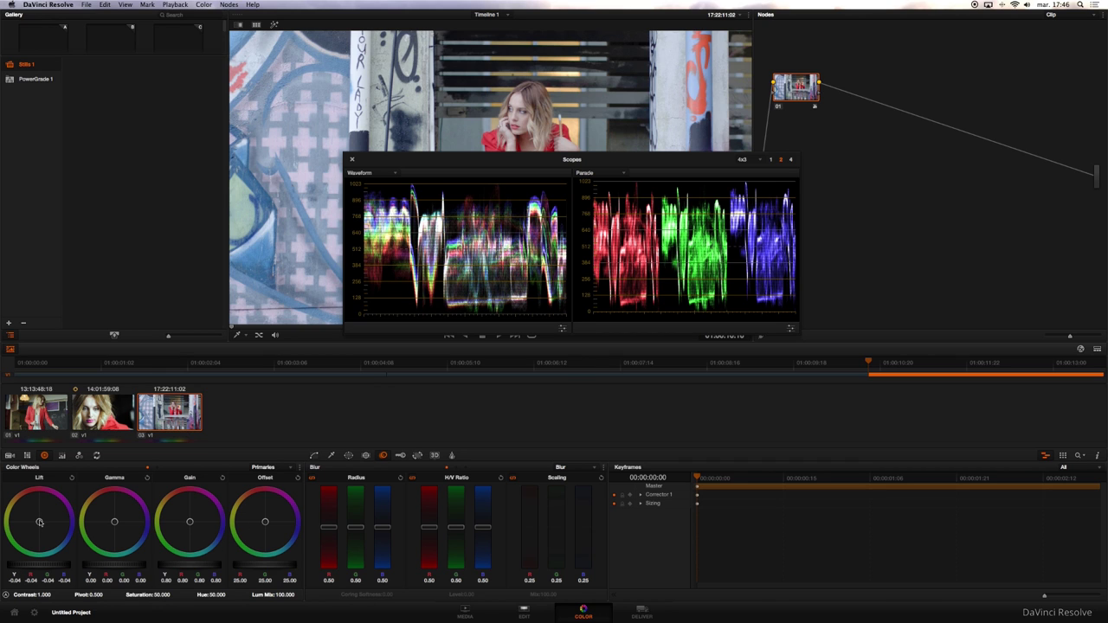
pyautogui.moveTo(39, 523); pyautogui.dragTo(38, 522)
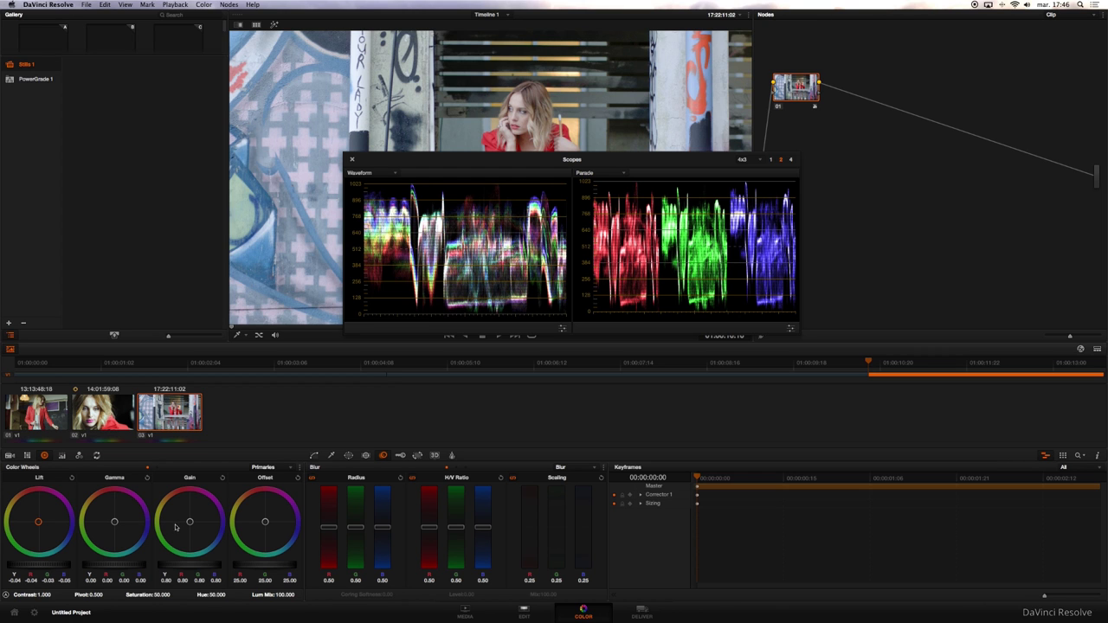
pyautogui.moveTo(189, 523); pyautogui.dragTo(188, 522)
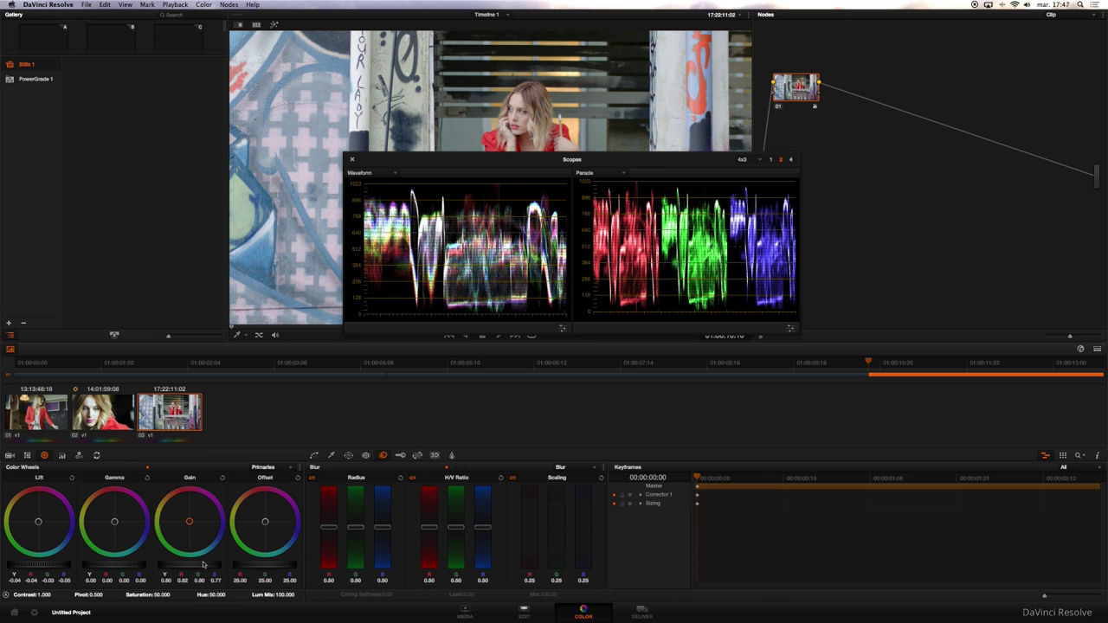
pyautogui.moveTo(204, 564); pyautogui.dragTo(231, 567)
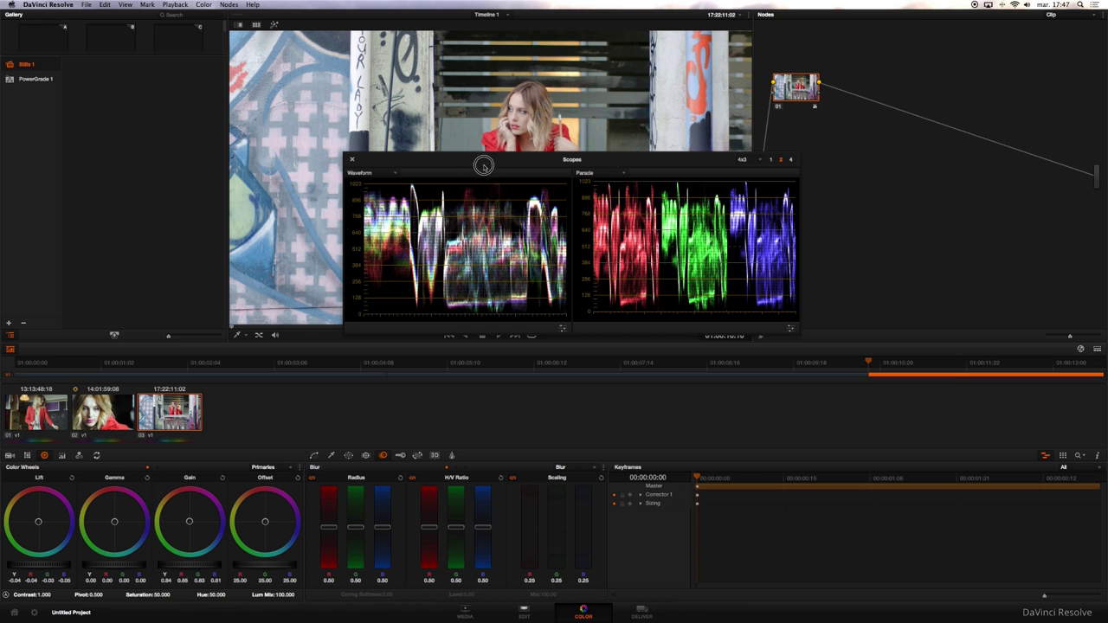
pyautogui.moveTo(482, 167); pyautogui.dragTo(782, 400)
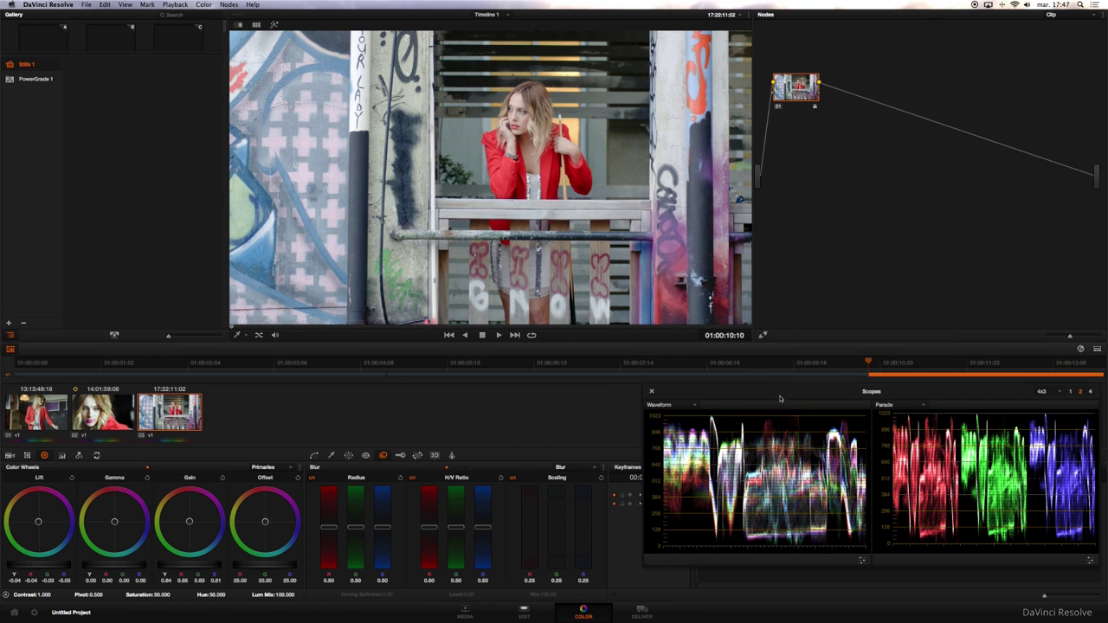
# Toggle the grade on and off with Ctrl+D to compare against the original.
pyautogui.hotkey('ctrl', 'd')
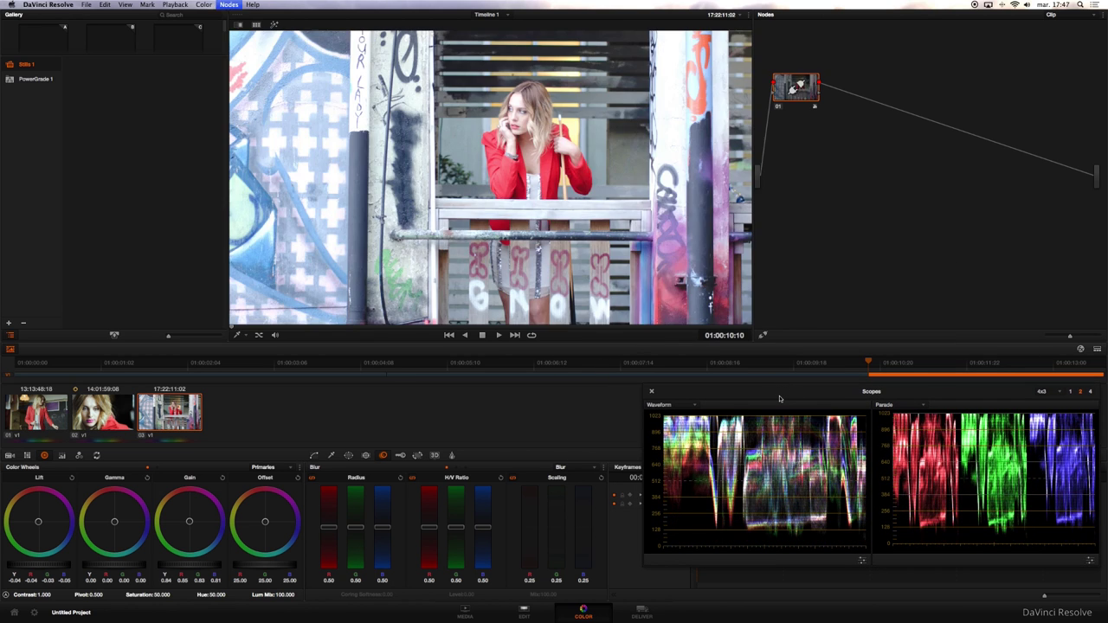
pyautogui.hotkey('ctrl', 'd')
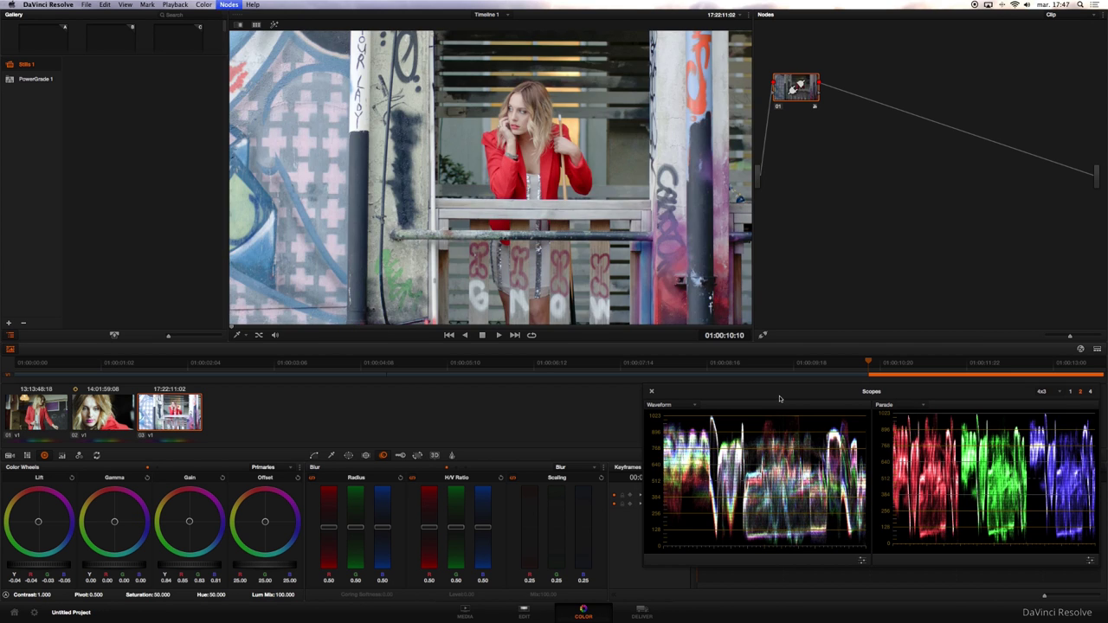
pyautogui.hotkey('ctrl', 'd')
pyautogui.hotkey('ctrl', 'd')
pyautogui.hotkey('ctrl', 'd')
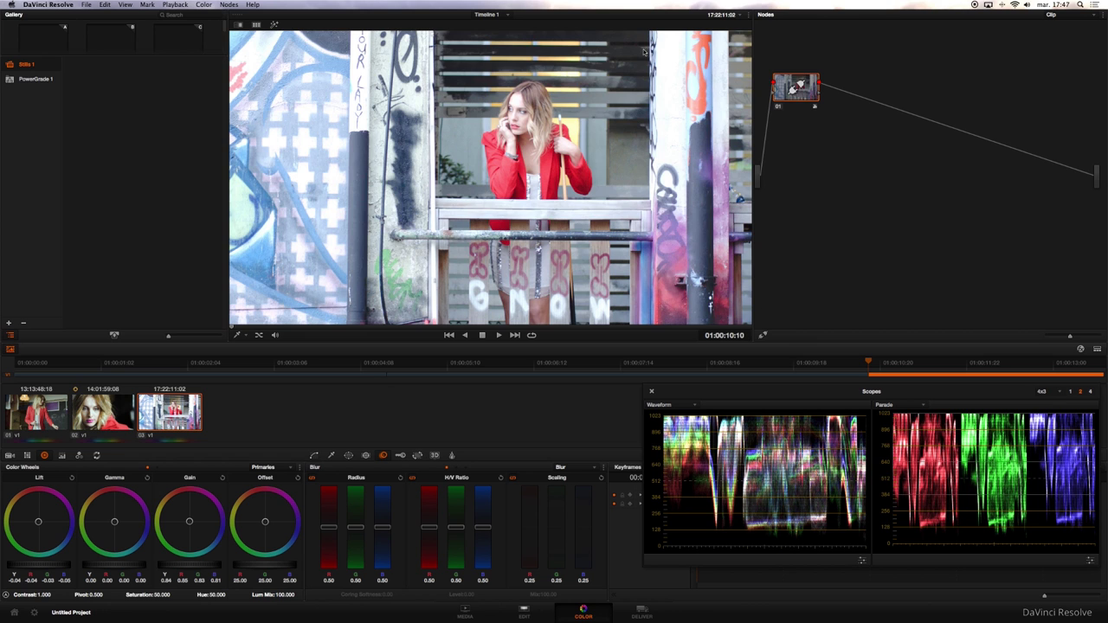
pyautogui.hotkey('ctrl', 'd')
pyautogui.hotkey('ctrl', 'd')
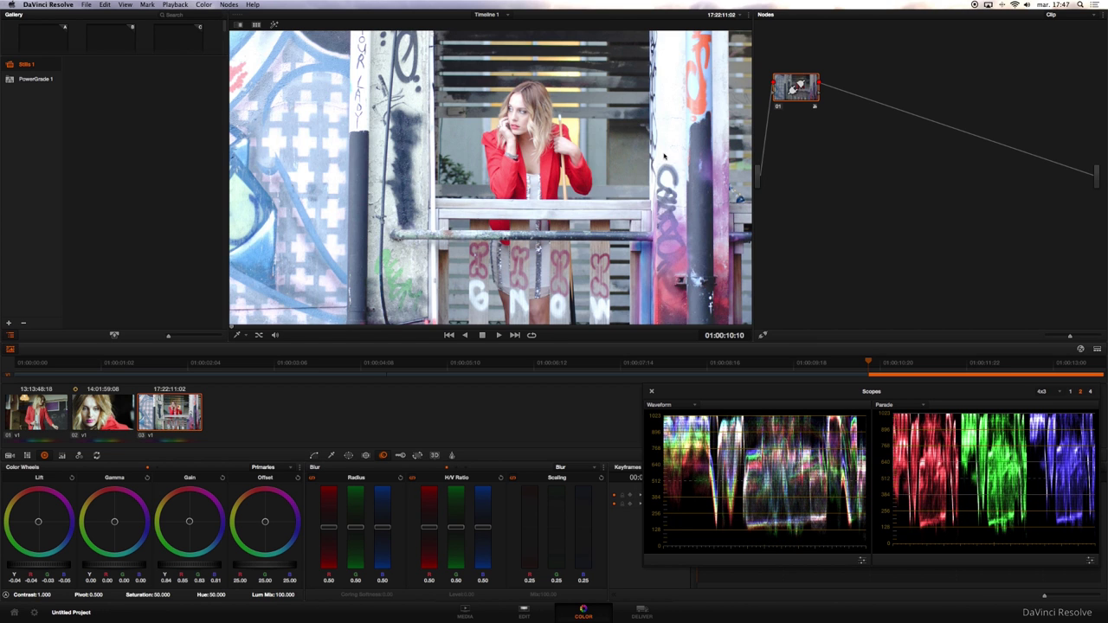
pyautogui.hotkey('ctrl', 'd')
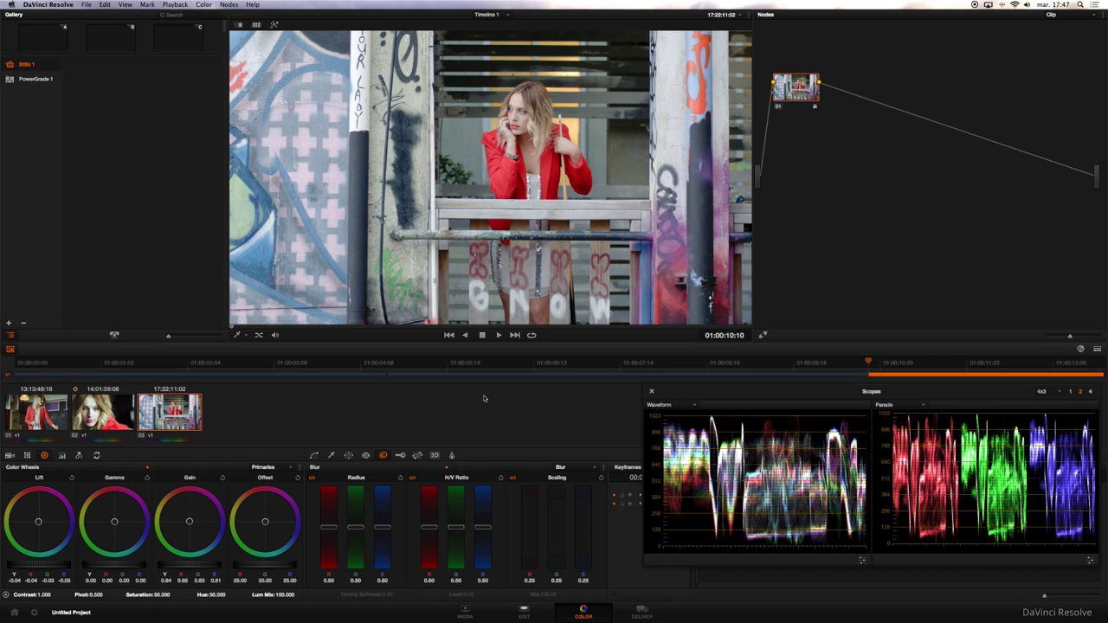
# Play the graffiti clip with Loop toggled, stop, and scrub back to 01:00:10:10.
pyautogui.click(498, 336)
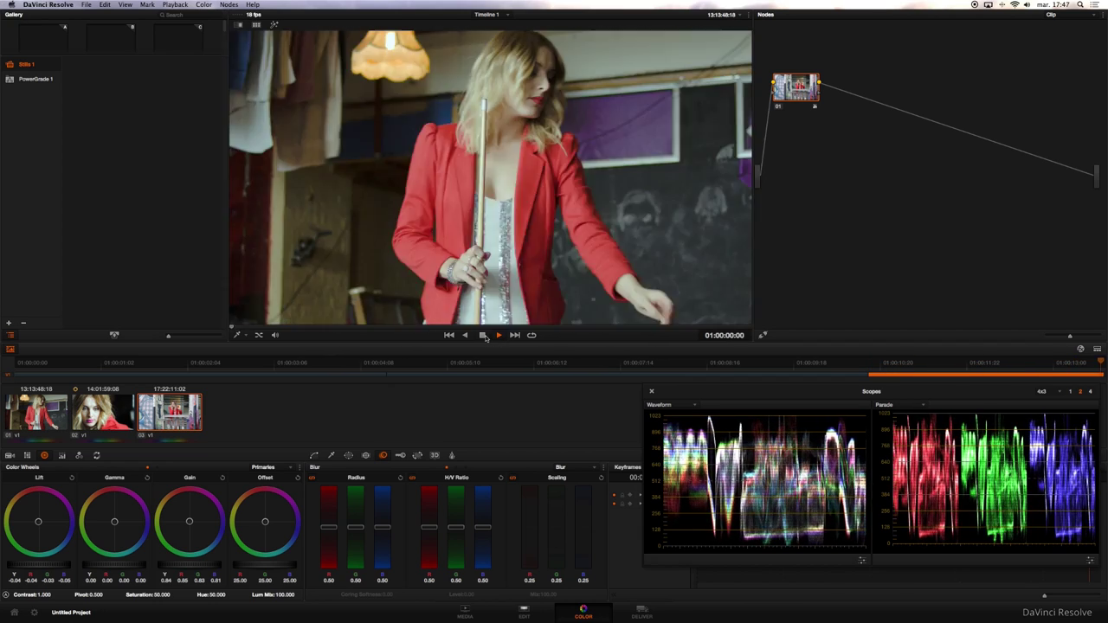
pyautogui.click(484, 335)
pyautogui.click(514, 335)
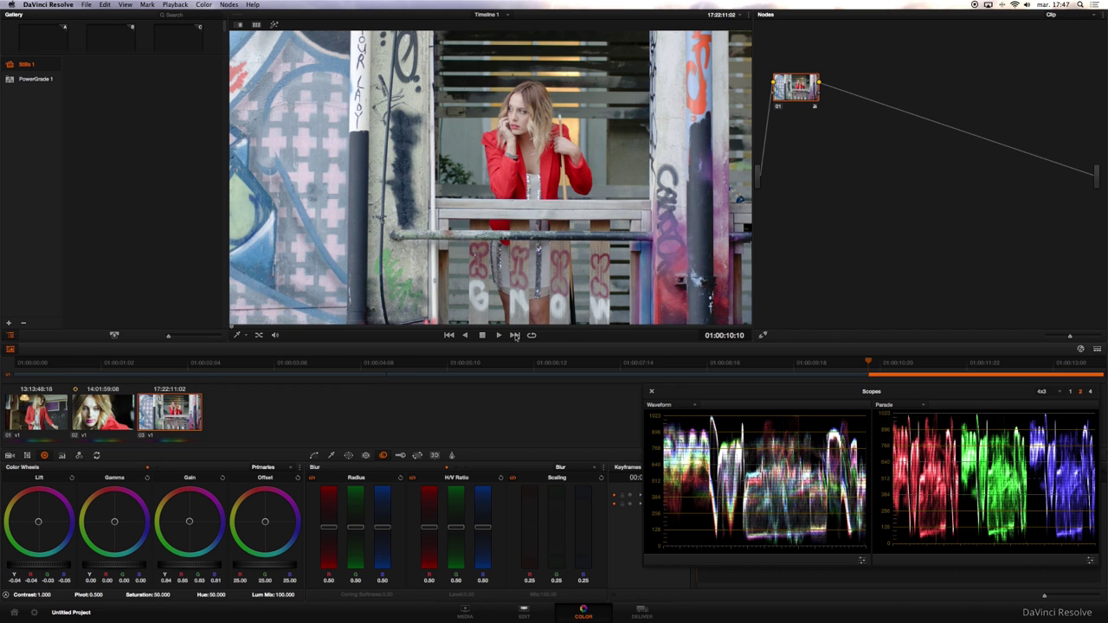
pyautogui.click(532, 335)
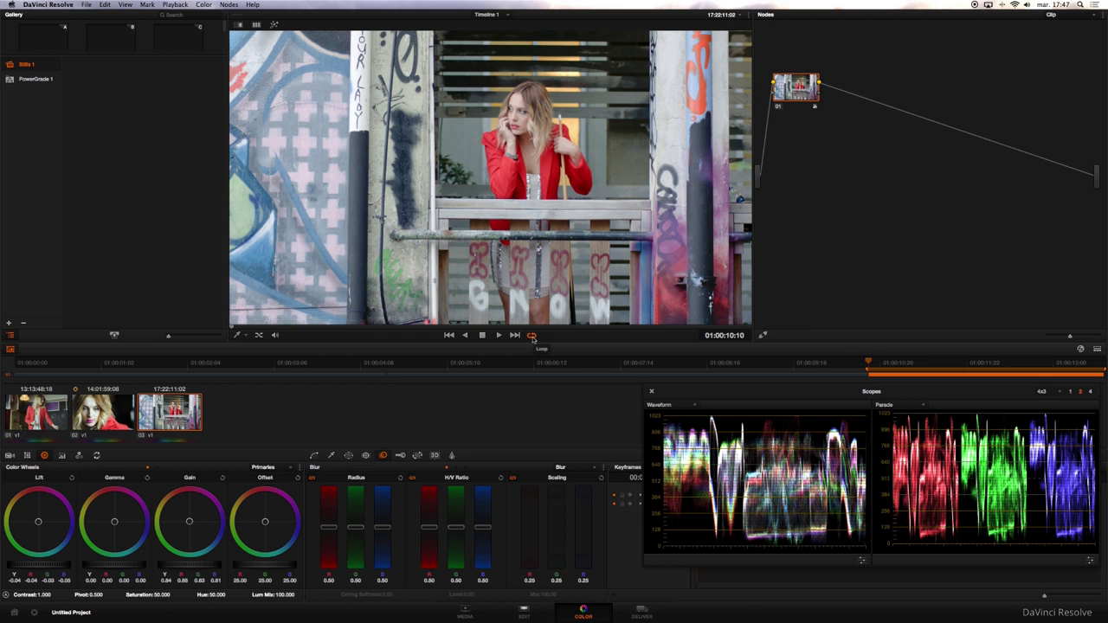
pyautogui.click(531, 337)
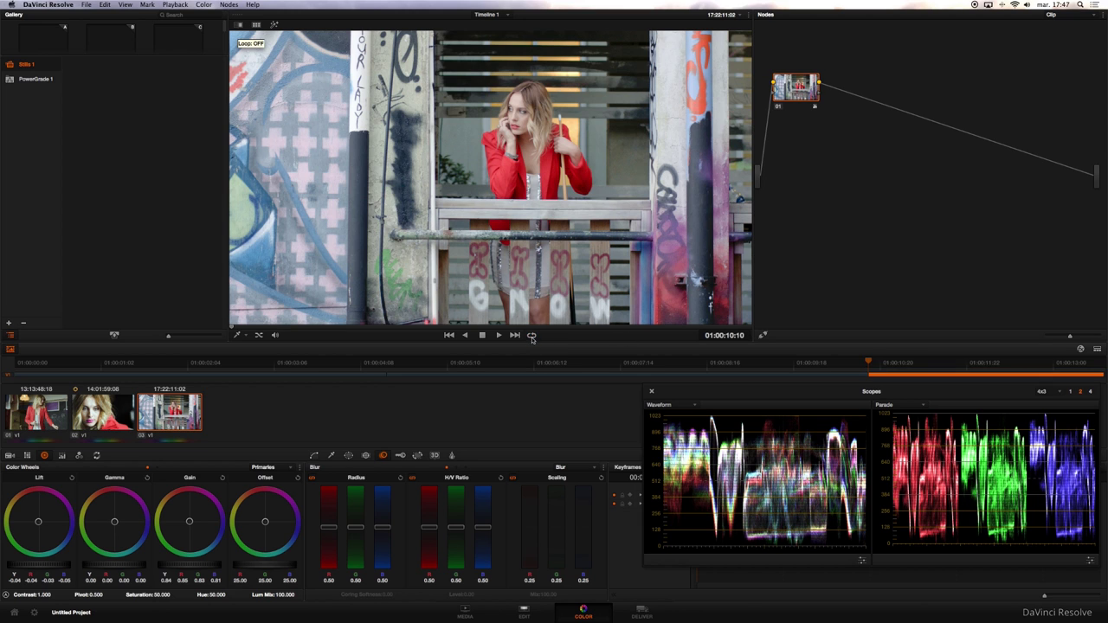
pyautogui.click(499, 337)
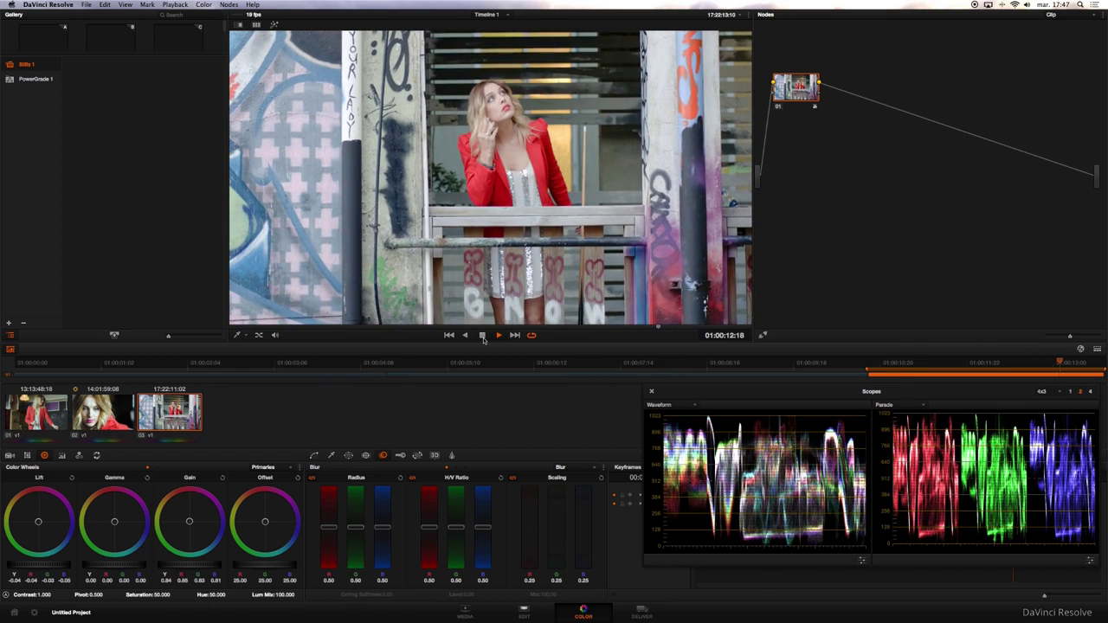
pyautogui.click(484, 338)
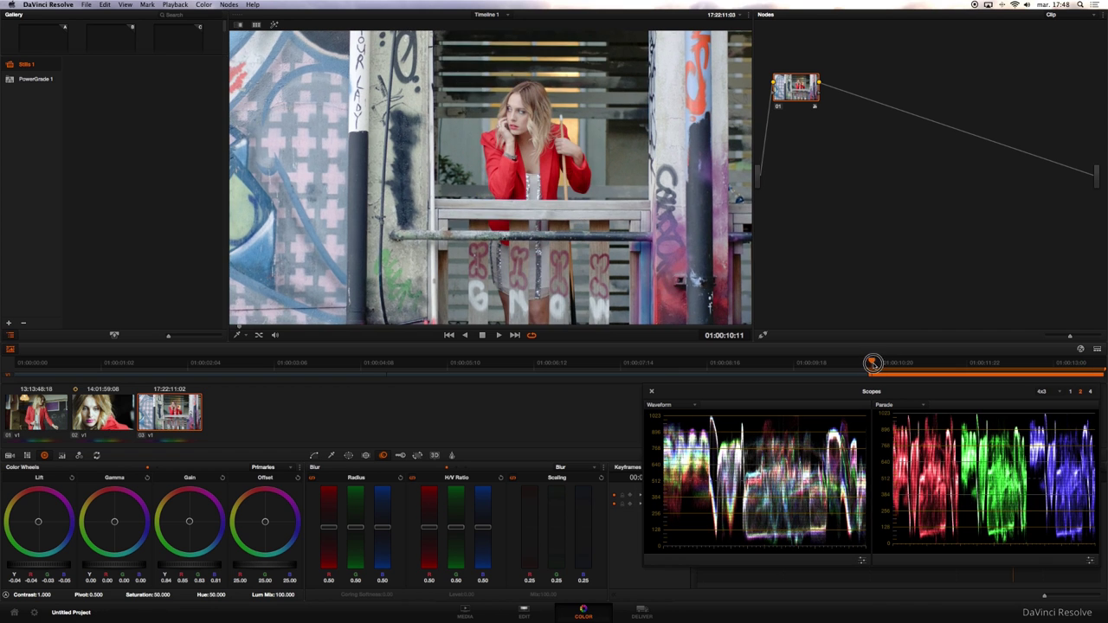
pyautogui.moveTo(881, 369); pyautogui.dragTo(869, 369)
# Add serial node 02 with a circle window around her head and shoulders.
pyautogui.click(348, 457)
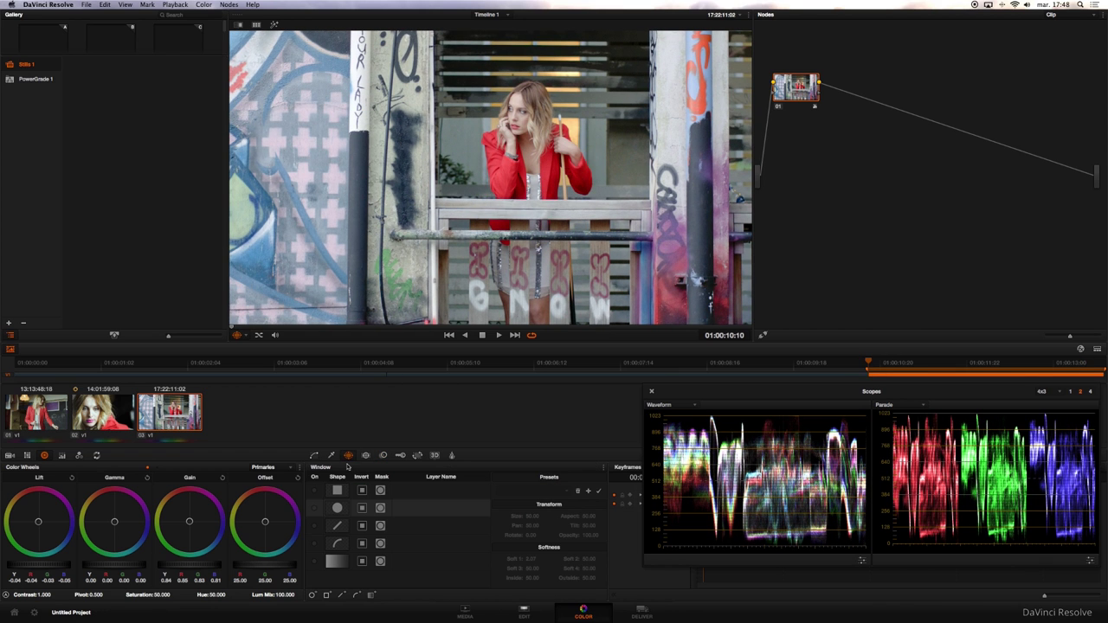
pyautogui.click(315, 509)
pyautogui.moveTo(522, 188); pyautogui.dragTo(554, 132)
pyautogui.hotkey('alt', 's')
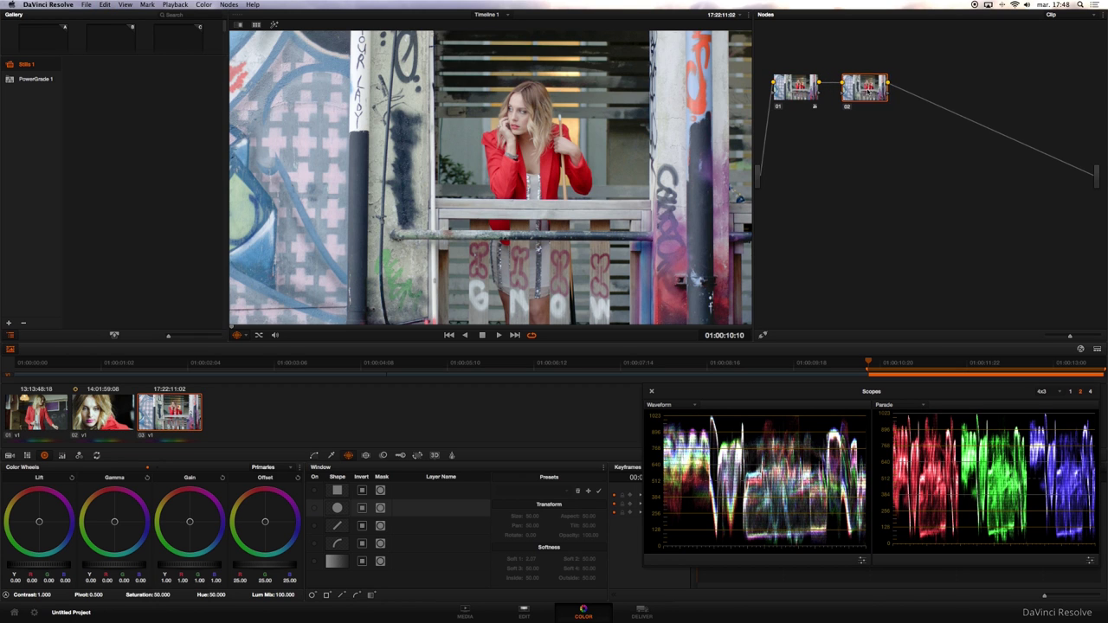
pyautogui.click(314, 508)
pyautogui.moveTo(481, 244)
pyautogui.mouseDown()
pyautogui.moveTo(522, 173)
pyautogui.moveTo(523, 185)
pyautogui.mouseUp()
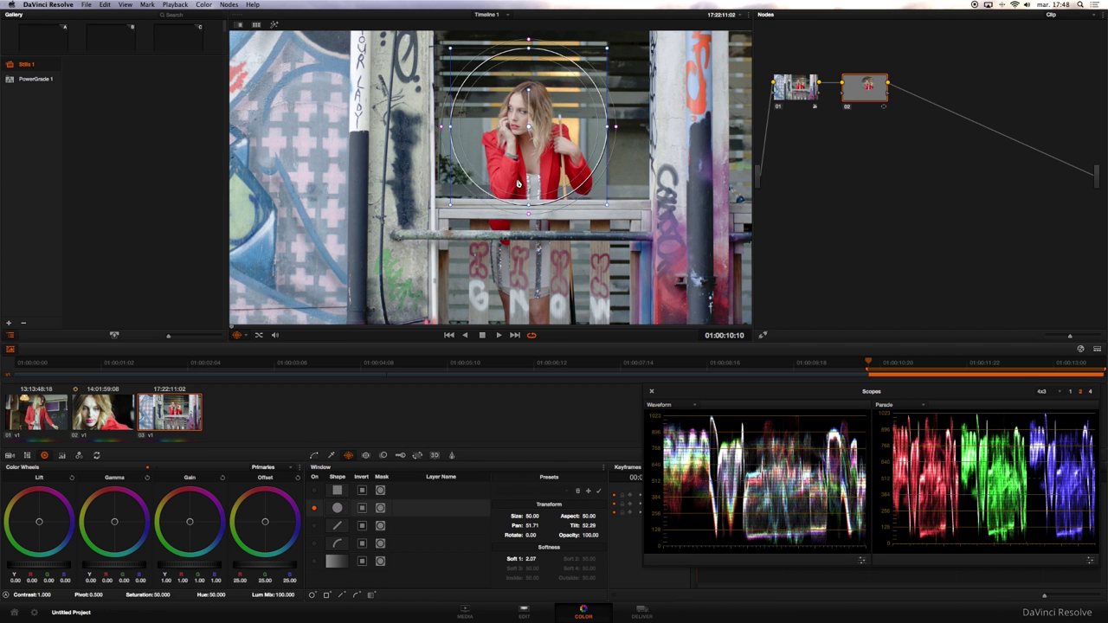
pyautogui.moveTo(608, 205); pyautogui.dragTo(579, 176)
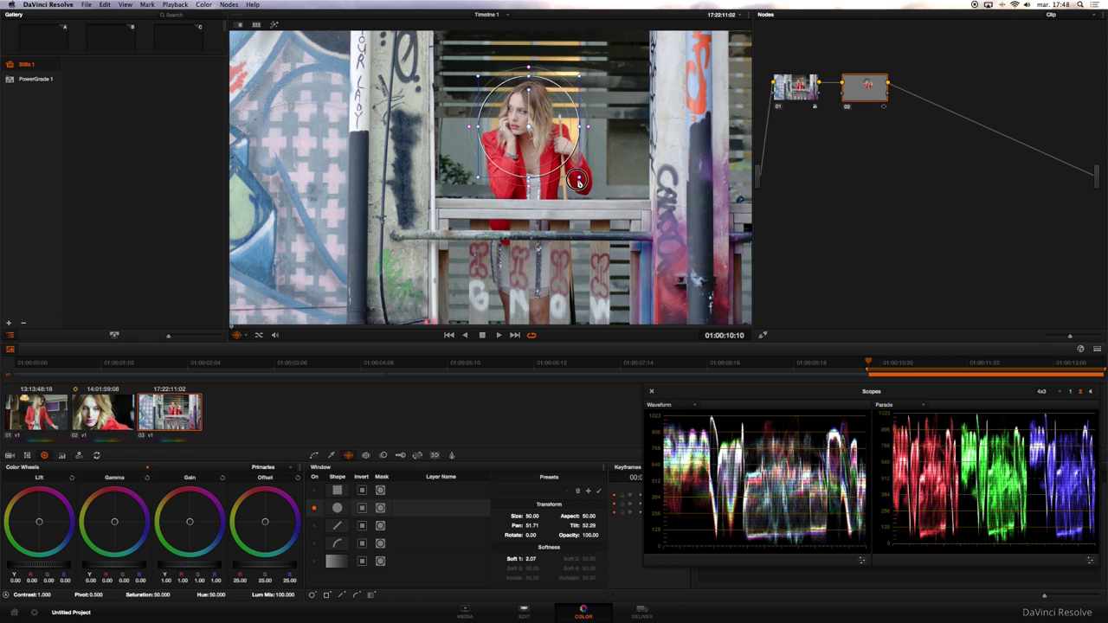
pyautogui.moveTo(530, 137); pyautogui.dragTo(545, 115)
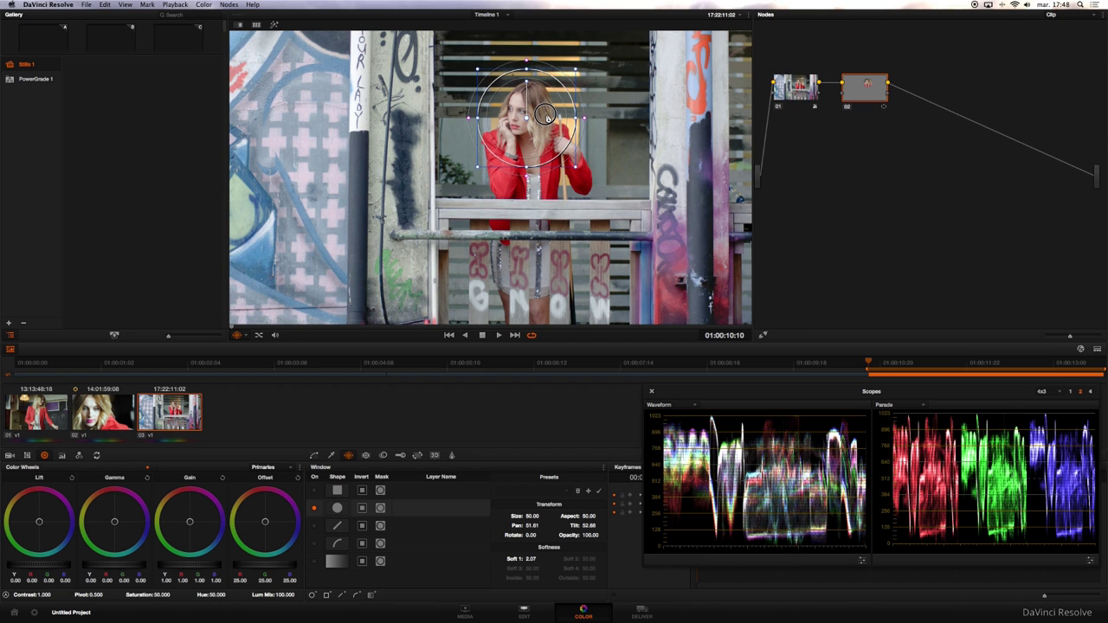
# Track the circle window forward through the clip and check an earlier frame.
pyautogui.click(365, 455)
pyautogui.click(363, 511)
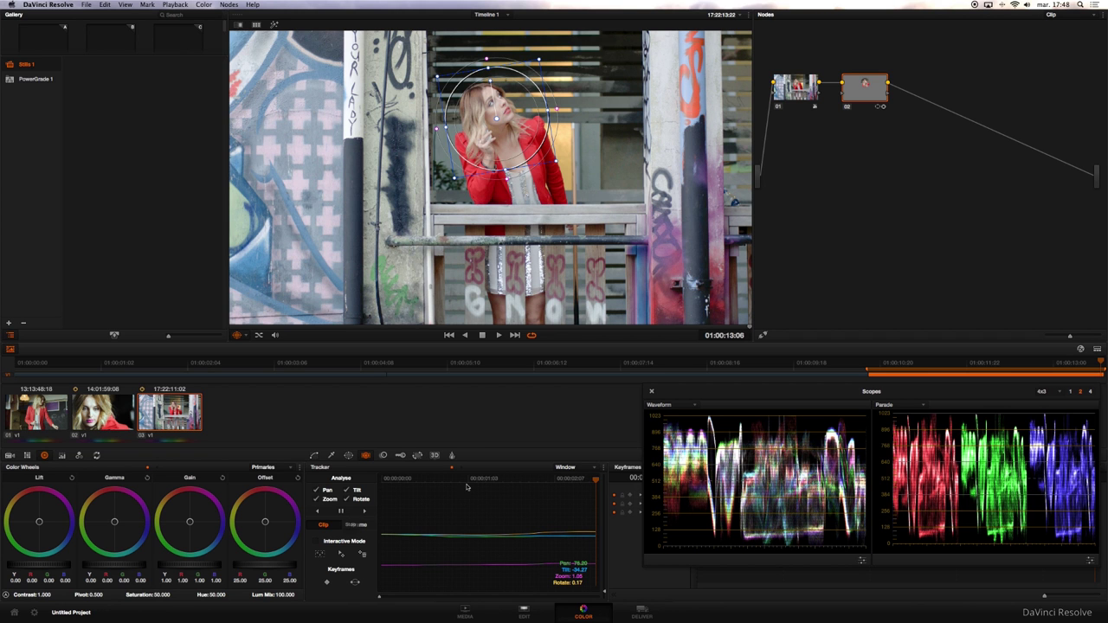
pyautogui.moveTo(469, 481)
pyautogui.mouseDown()
pyautogui.moveTo(435, 481)
pyautogui.moveTo(447, 483)
pyautogui.mouseUp()
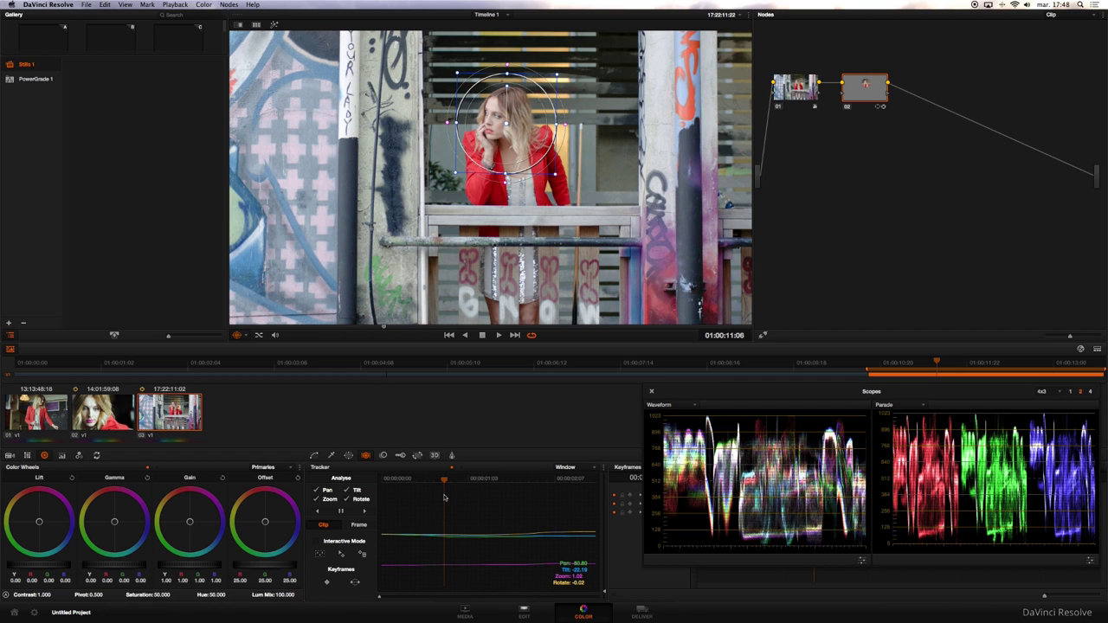
pyautogui.click(384, 456)
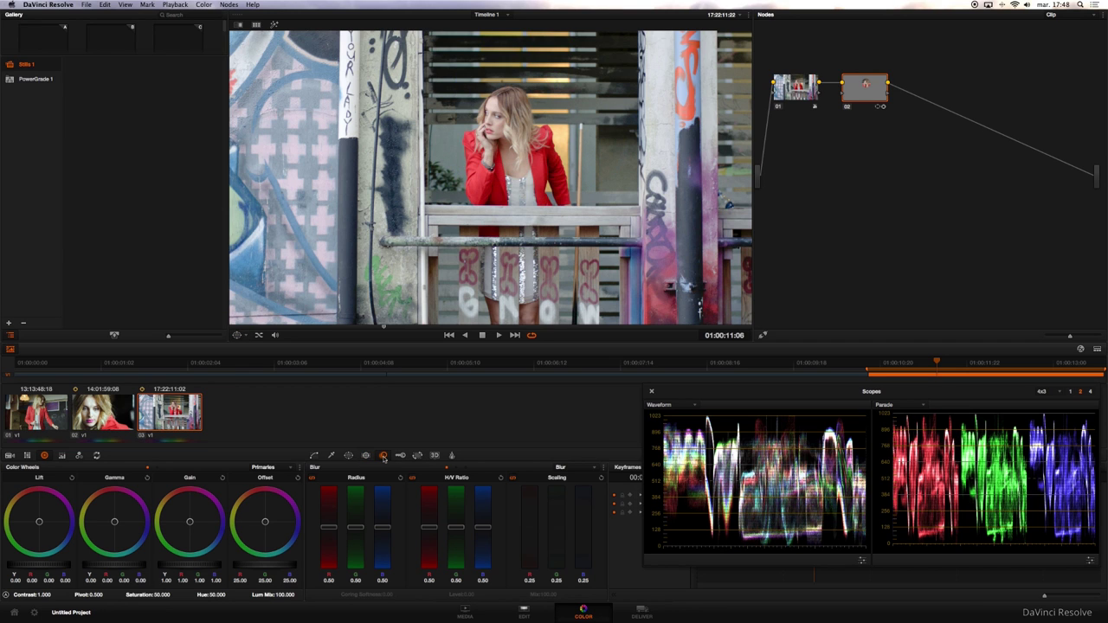
# Set node 02's Blur palette to Sharpen with radius 0.46, comparing with Cmd+D.
pyautogui.click(568, 470)
pyautogui.click(566, 487)
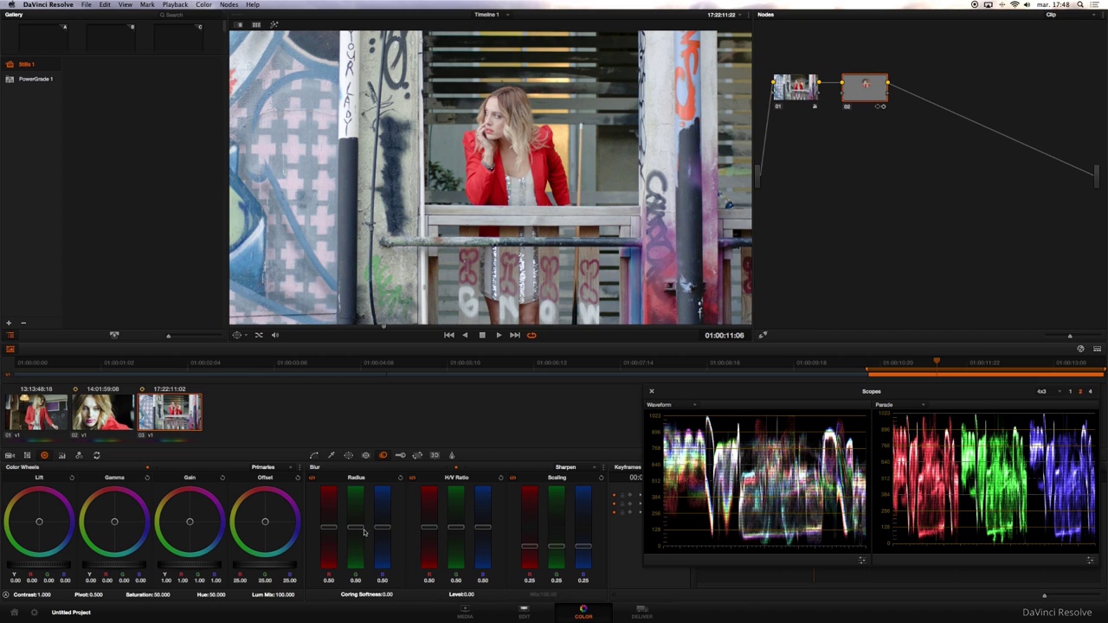
pyautogui.moveTo(383, 527); pyautogui.dragTo(382, 530)
pyautogui.press('super+d')
pyautogui.press('super+d')
pyautogui.press('super+d')
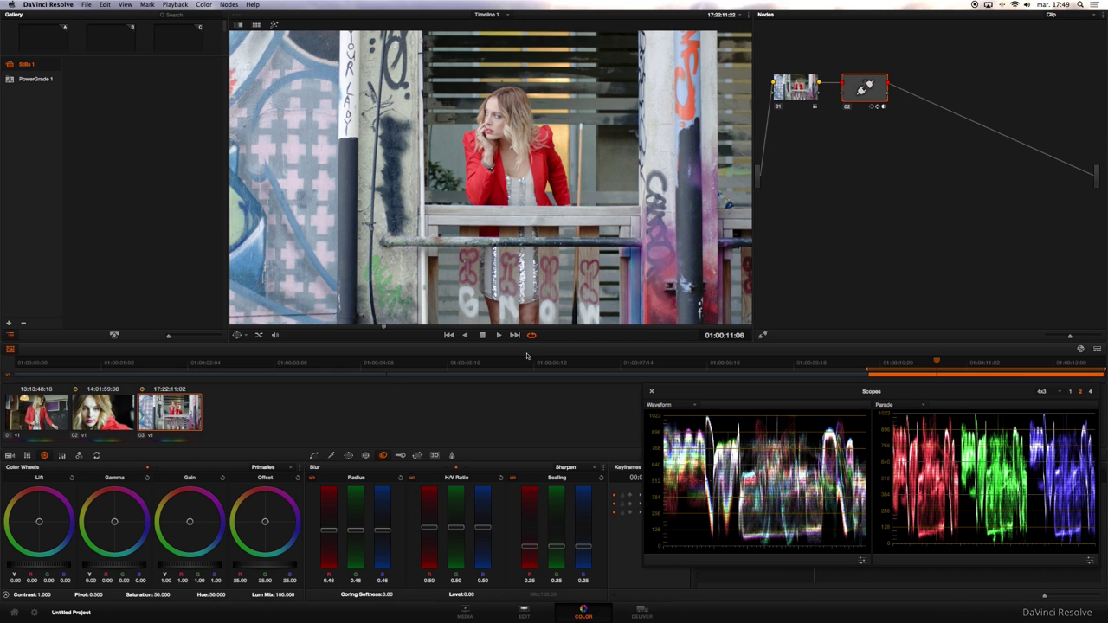
pyautogui.press('super+d')
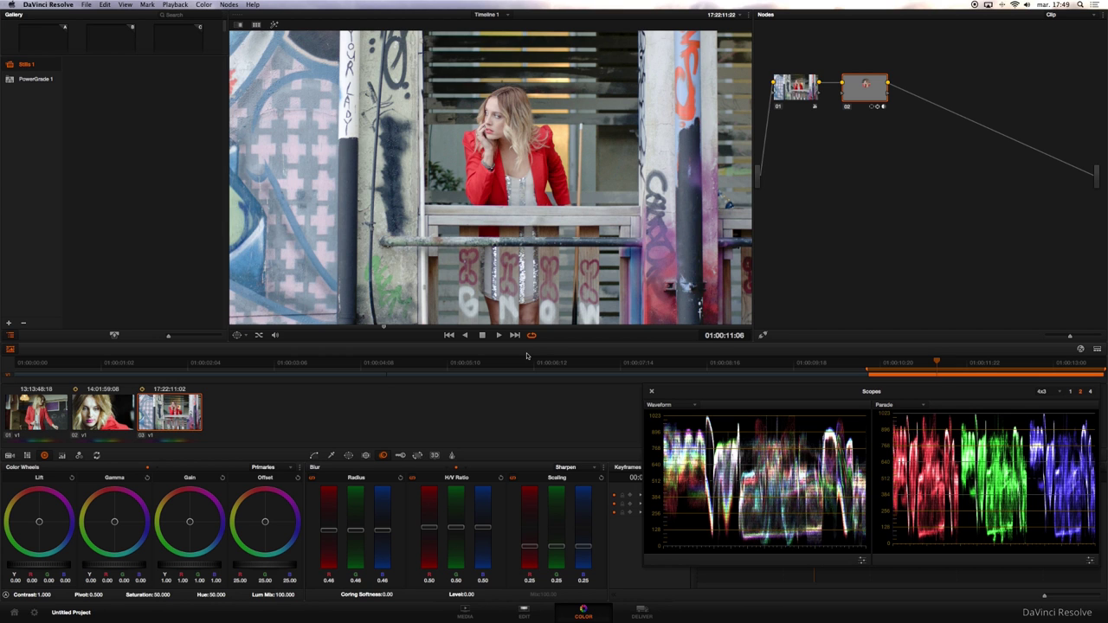
# Play back the sharpened clip, briefly toggle the Linear window, and add serial node 03.
pyautogui.click(499, 336)
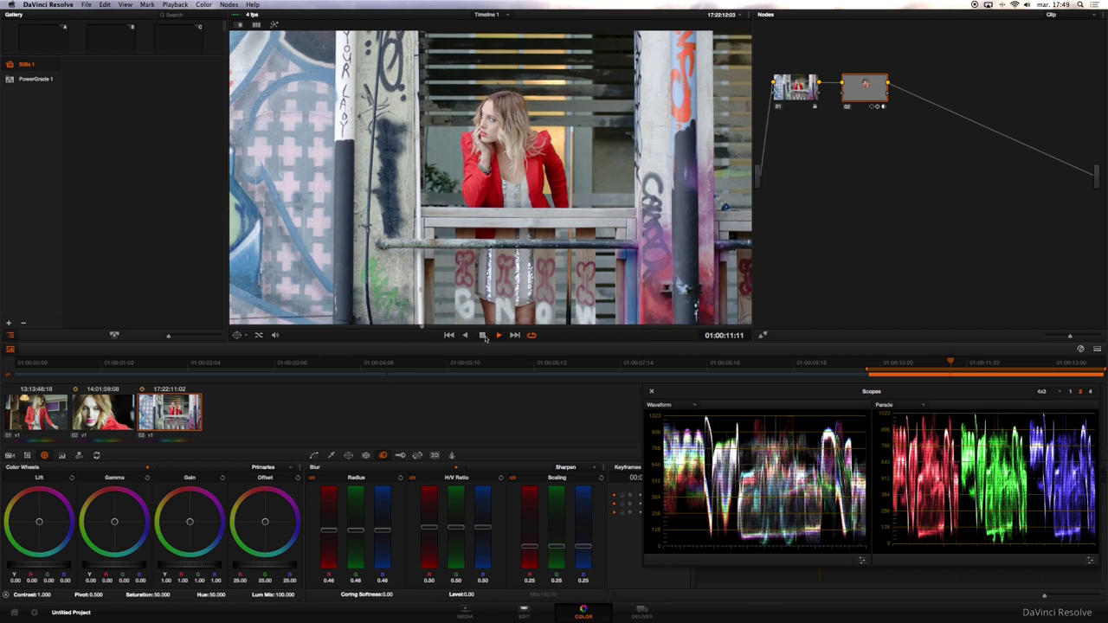
pyautogui.click(483, 335)
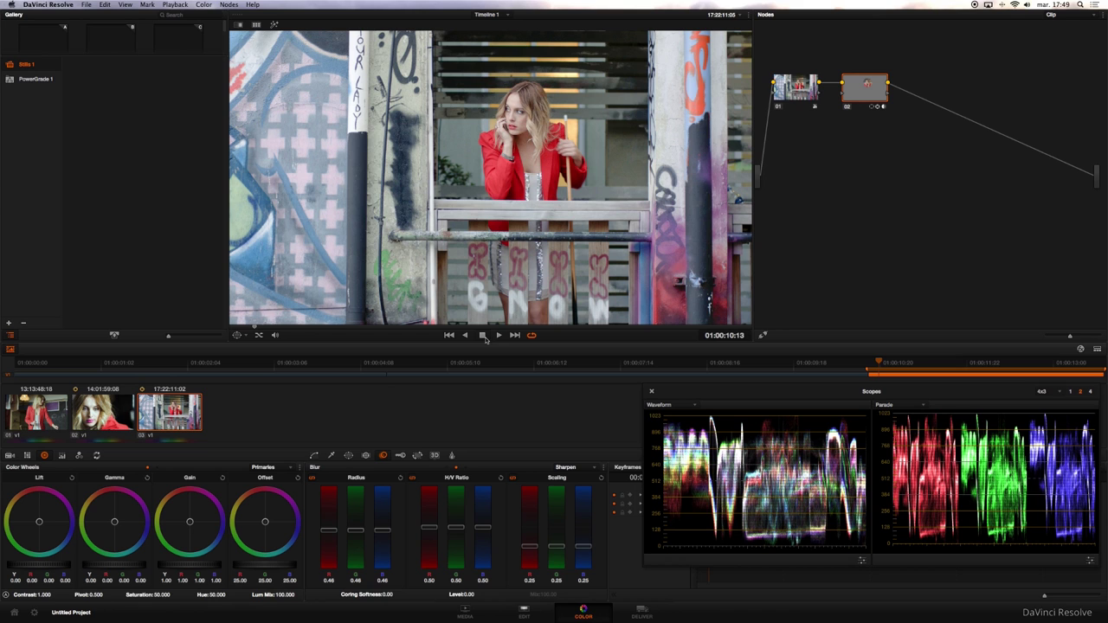
pyautogui.click(349, 455)
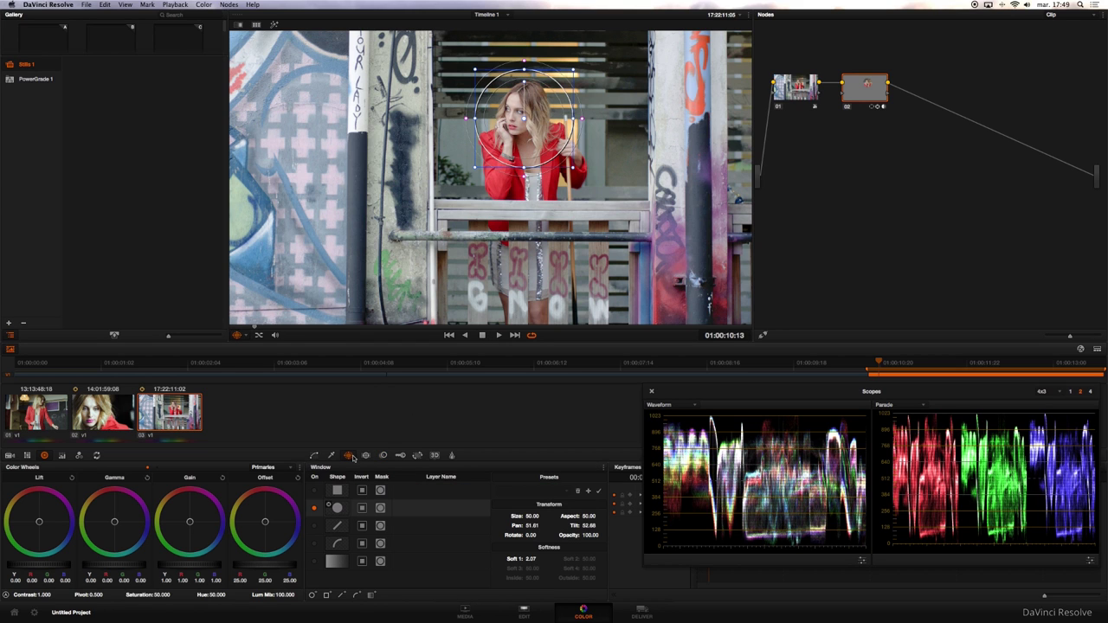
pyautogui.click(316, 491)
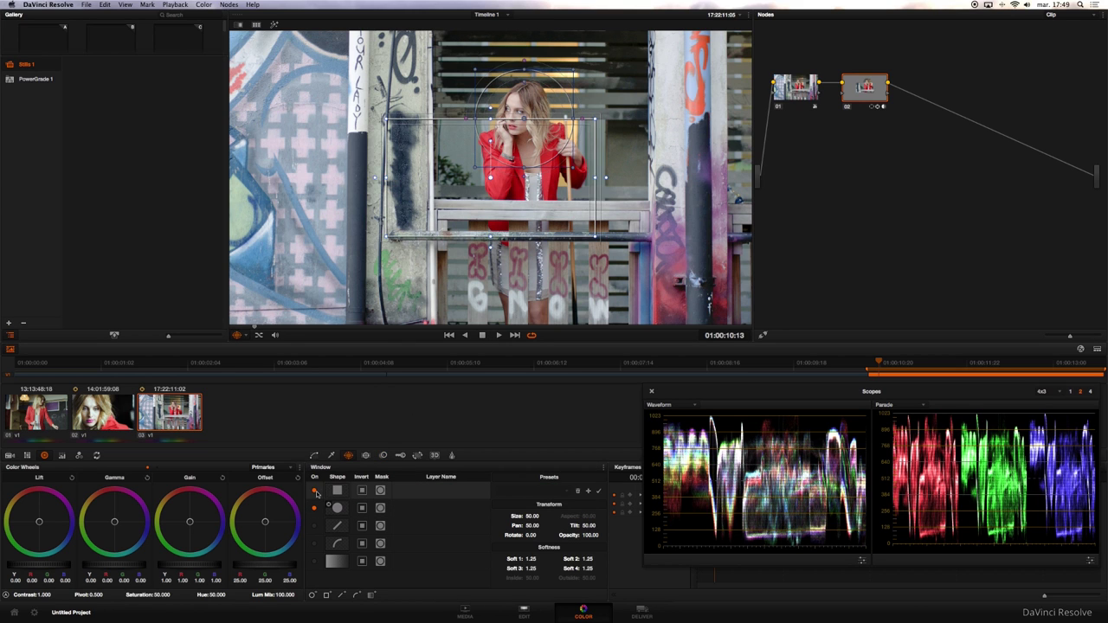
pyautogui.click(315, 491)
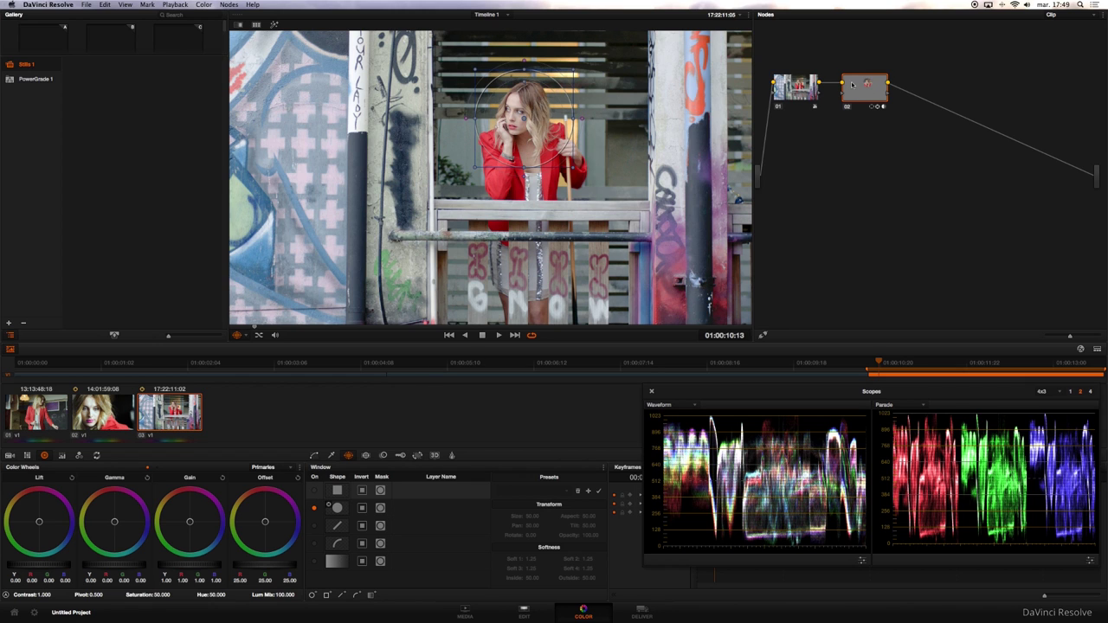
pyautogui.hotkey('alt', 's')
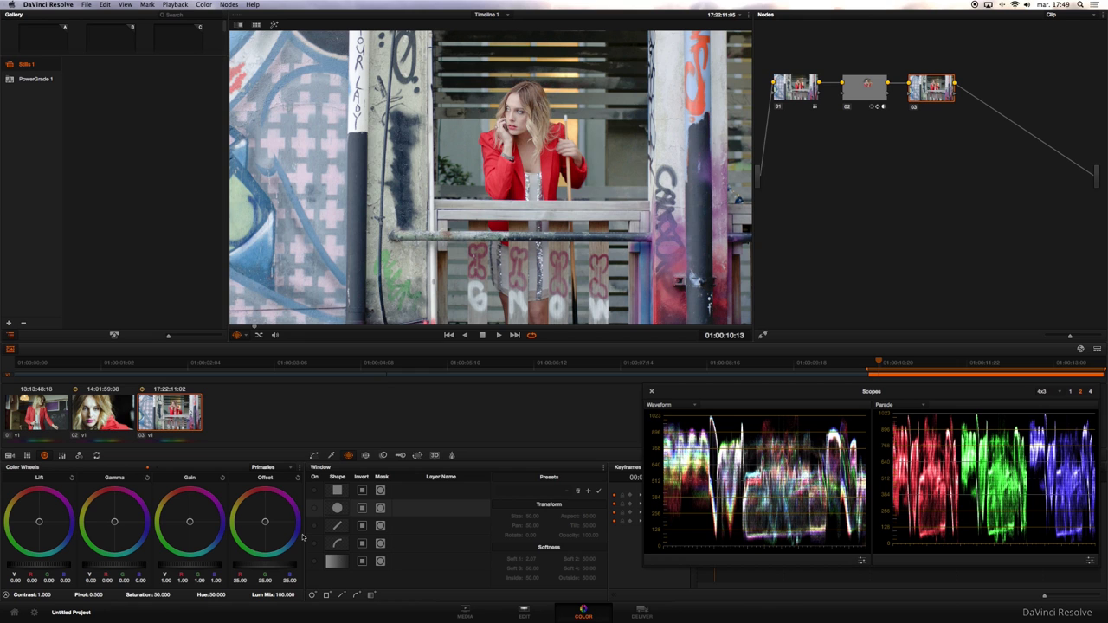
# Enable a rectangular window on node 03 and move it over the left graffiti wall.
pyautogui.click(315, 491)
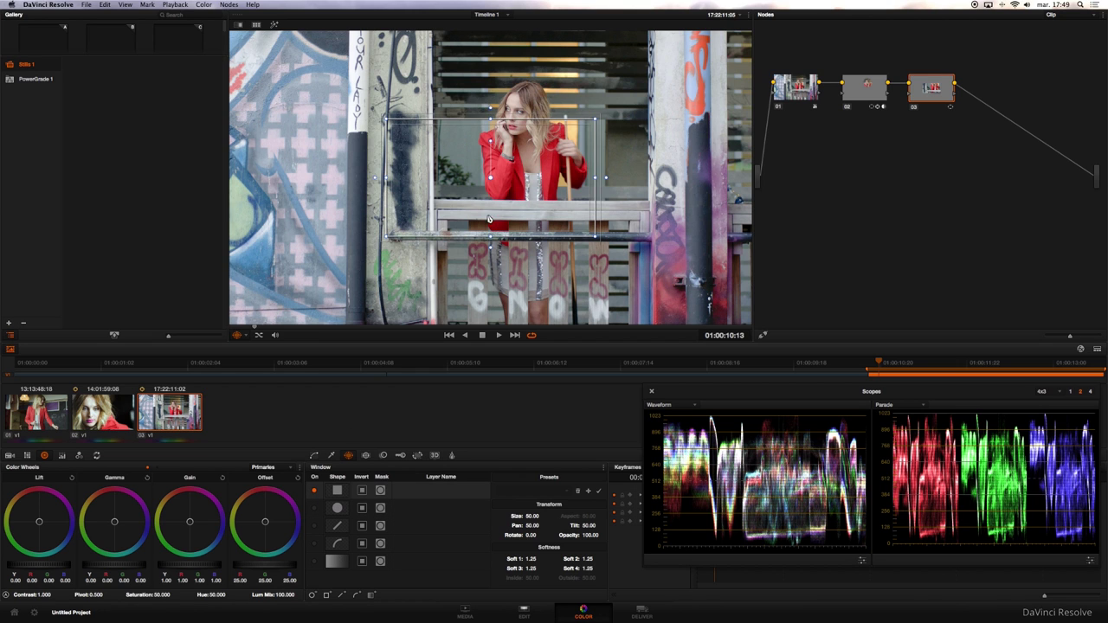
pyautogui.moveTo(489, 219); pyautogui.dragTo(283, 173)
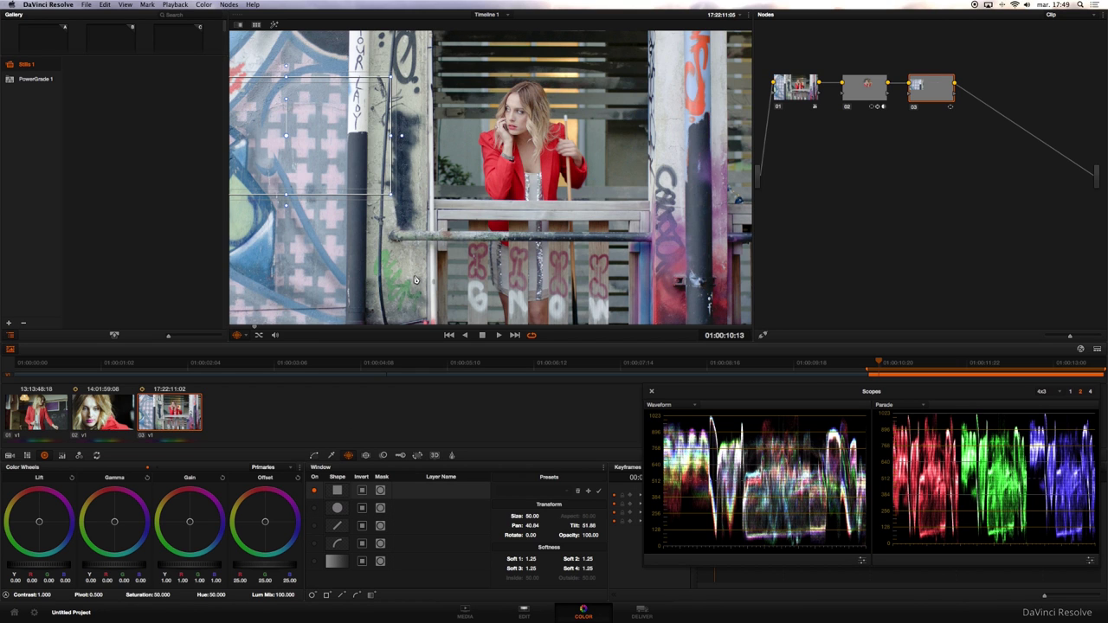
pyautogui.scroll(-2, 414, 280)
pyautogui.scroll(-4, 415, 280)
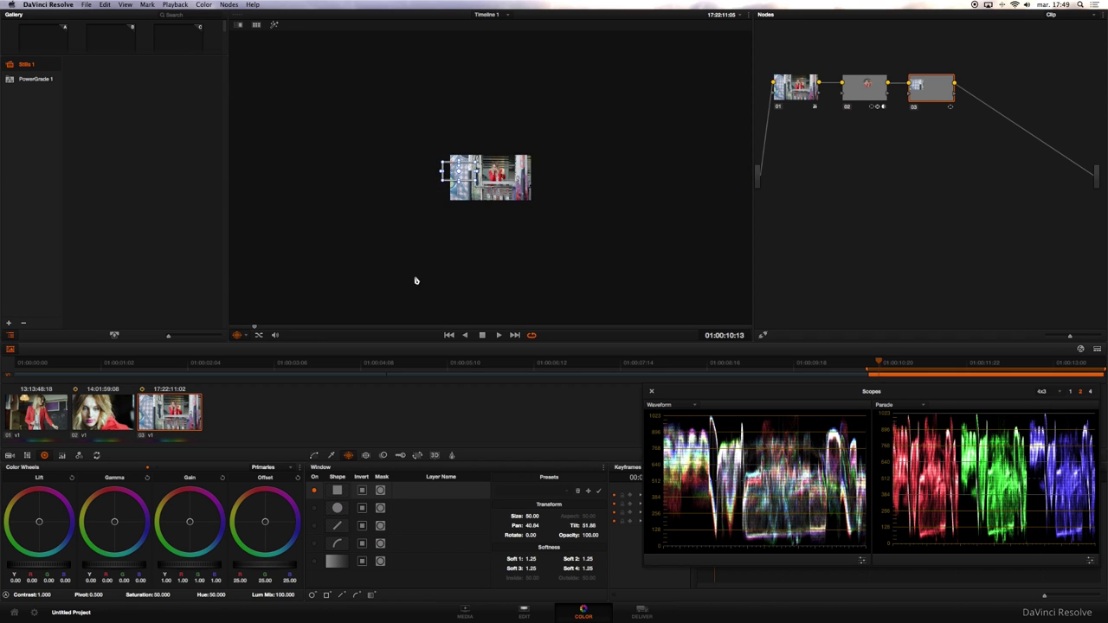
pyautogui.scroll(3, 416, 280)
pyautogui.scroll(1, 415, 280)
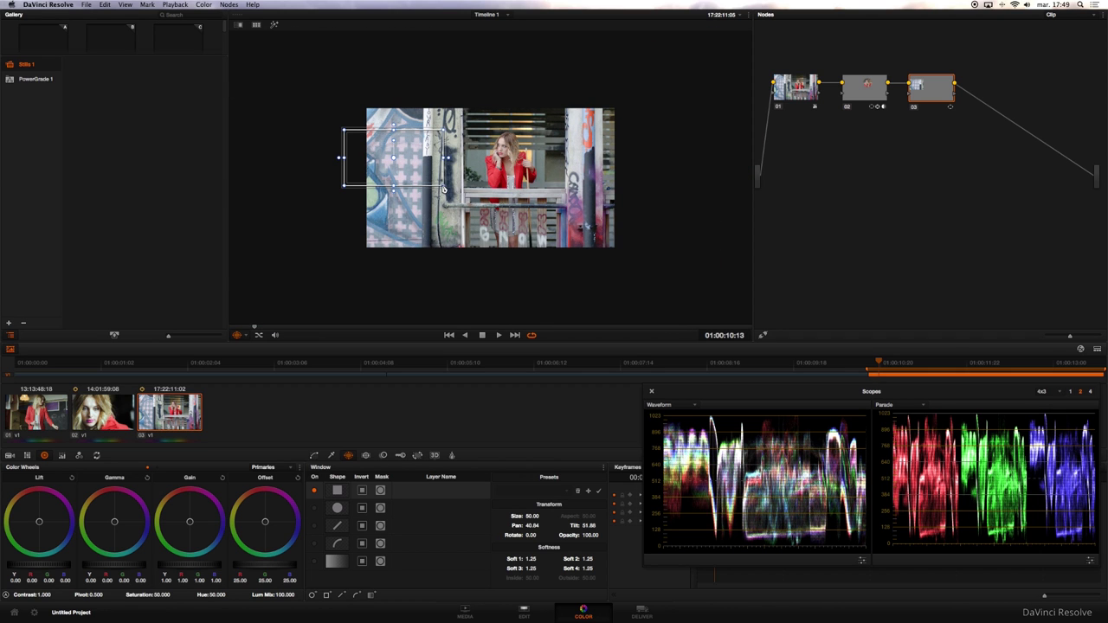
# Drag the rectangle's corners to cover the left wall to the frame bottom, Soft 3 at 9.86.
pyautogui.moveTo(444, 189); pyautogui.dragTo(401, 258)
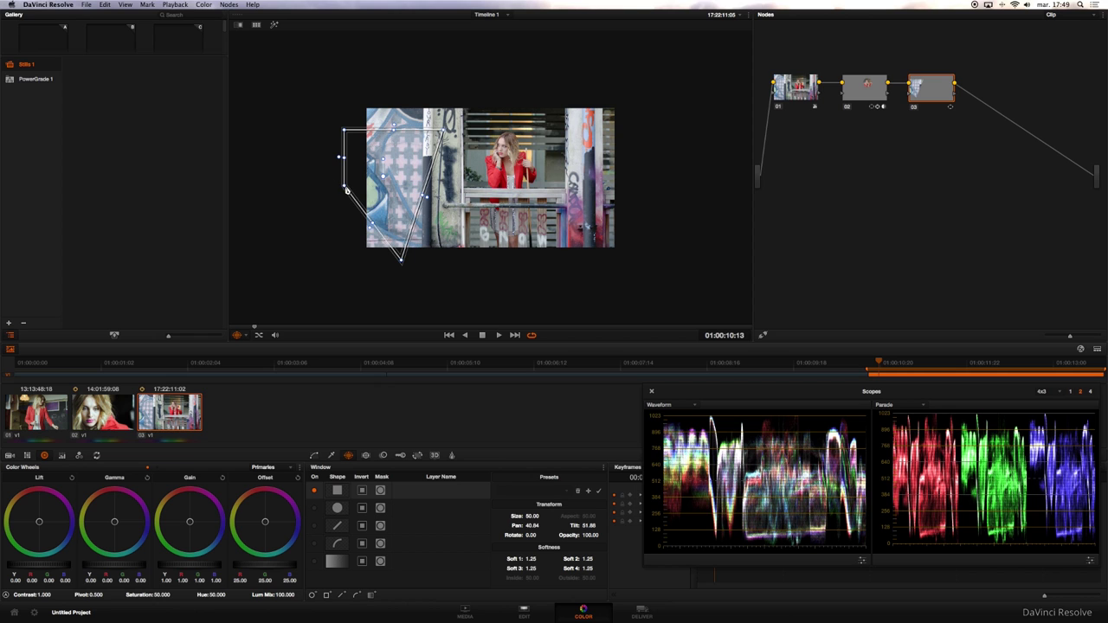
pyautogui.moveTo(346, 189); pyautogui.dragTo(345, 258)
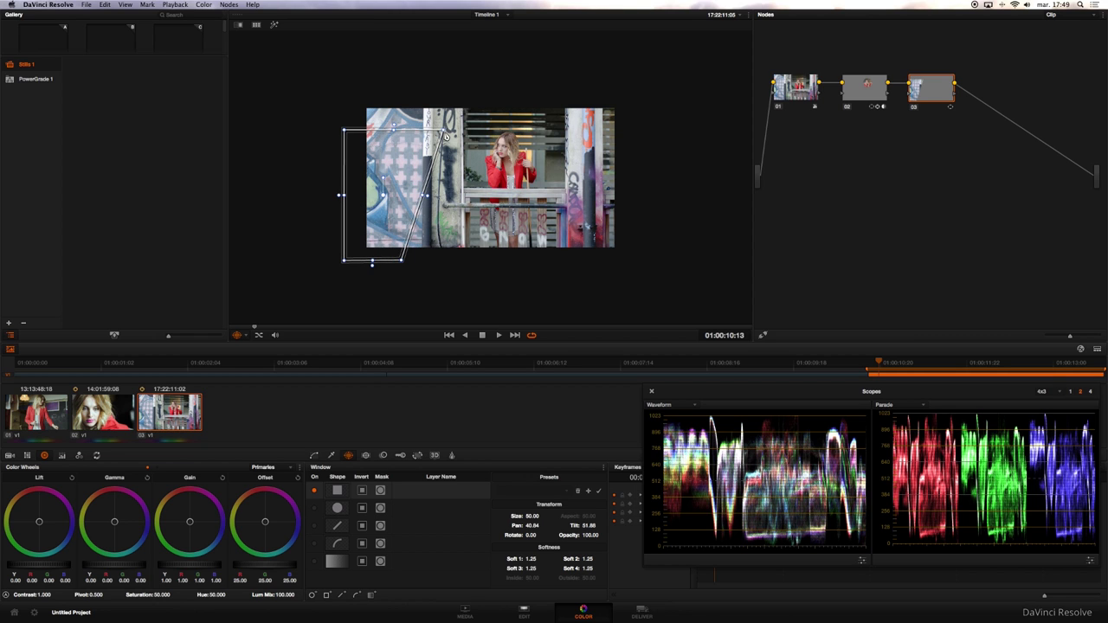
pyautogui.moveTo(445, 135); pyautogui.dragTo(404, 93)
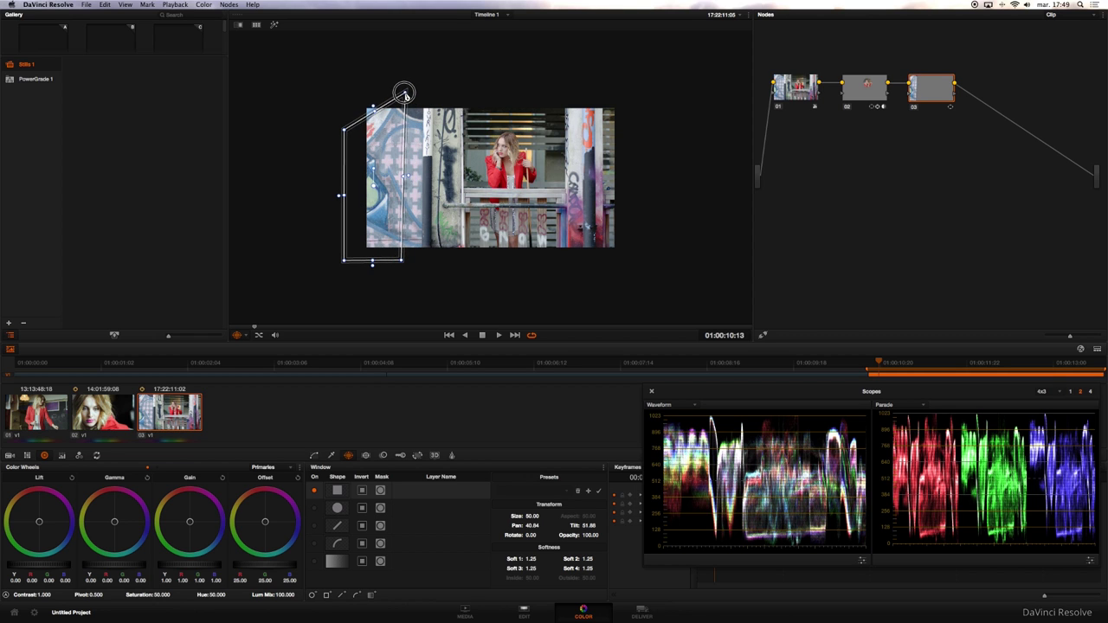
pyautogui.moveTo(345, 130); pyautogui.dragTo(344, 93)
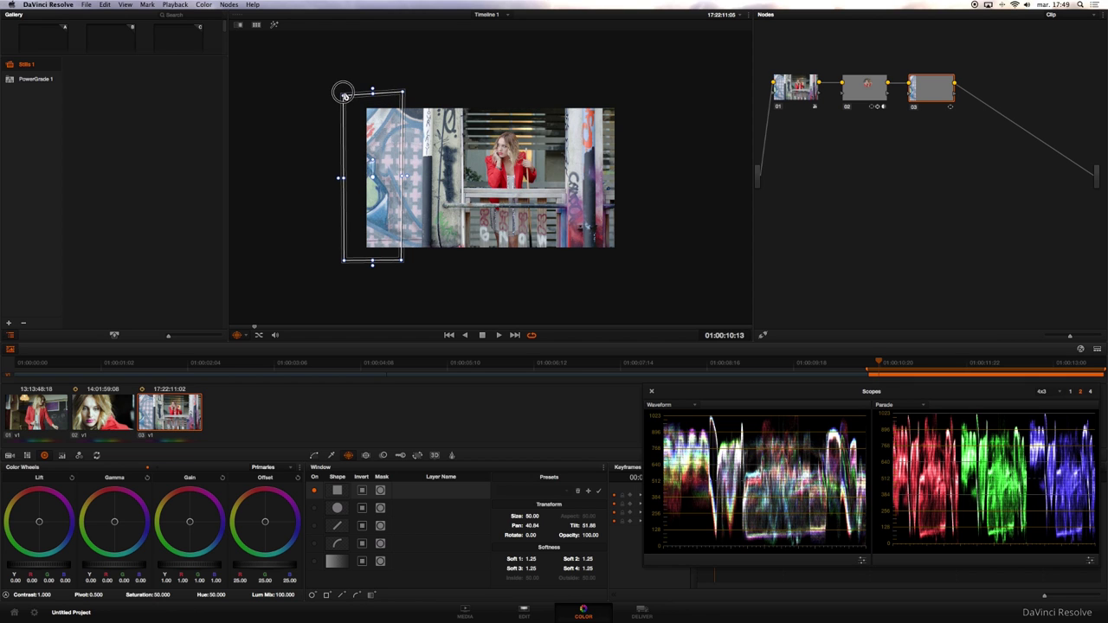
pyautogui.moveTo(402, 175); pyautogui.dragTo(400, 176)
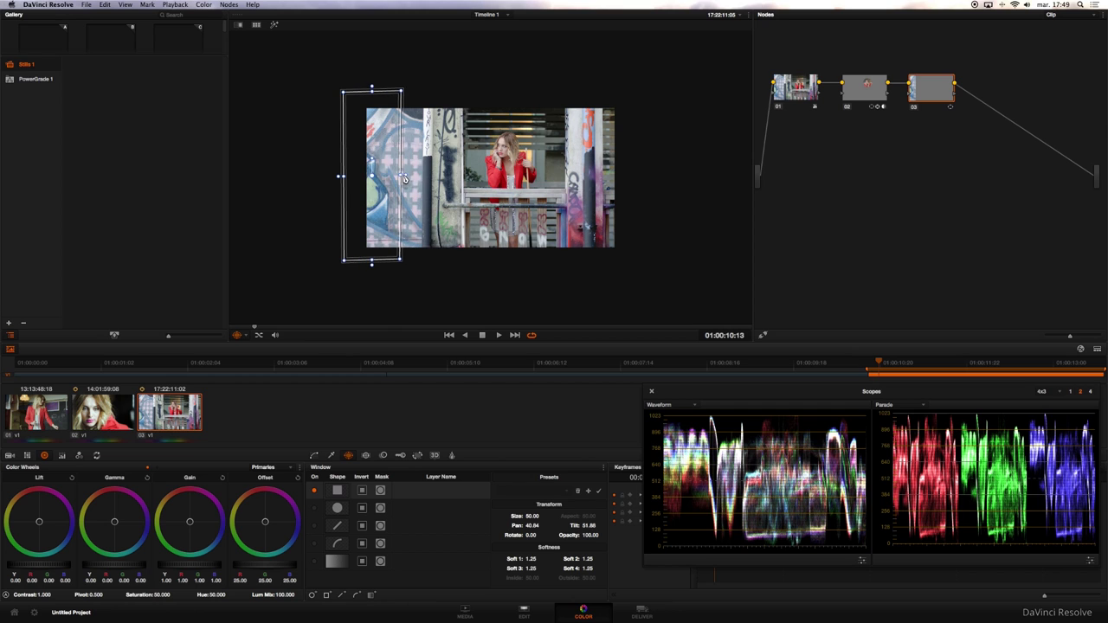
pyautogui.moveTo(406, 178)
pyautogui.mouseDown()
pyautogui.moveTo(419, 176)
pyautogui.moveTo(401, 176)
pyautogui.mouseUp()
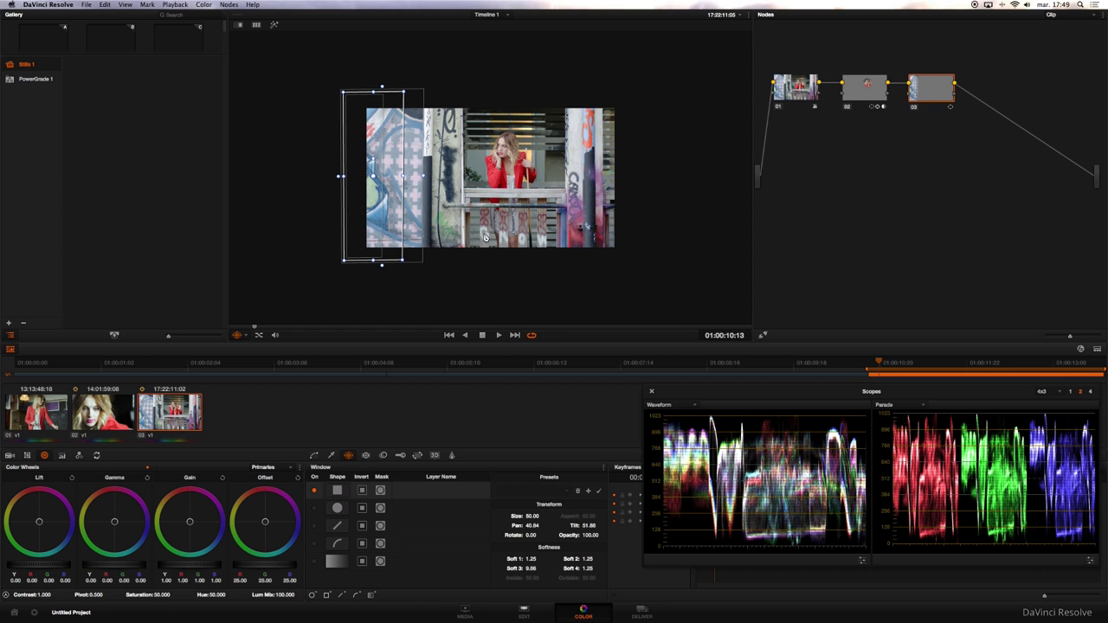
pyautogui.hotkey('shift', 'z')
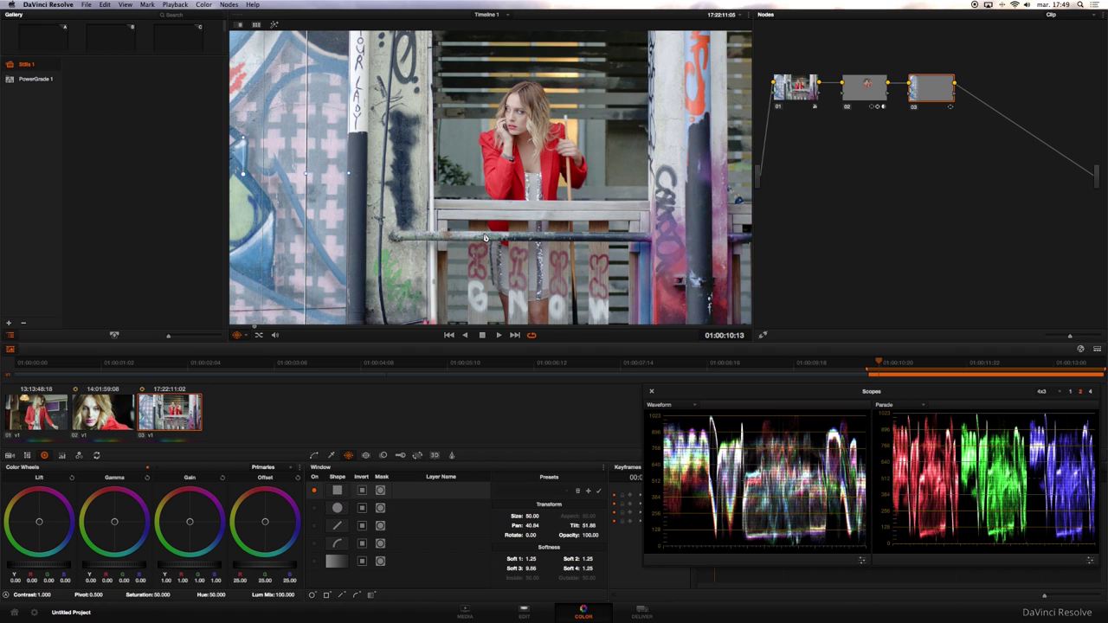
# Switch node 03's Blur palette from Sharpen to Blur and raise the radius to 0.71.
pyautogui.click(384, 456)
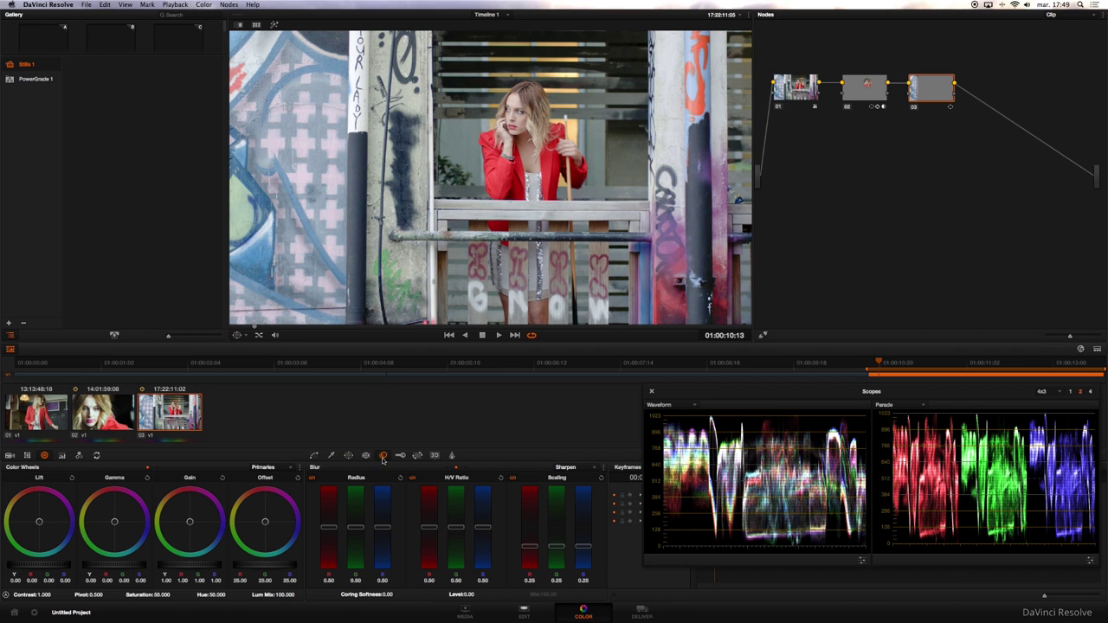
pyautogui.click(579, 472)
pyautogui.click(573, 475)
pyautogui.moveTo(380, 526); pyautogui.dragTo(382, 511)
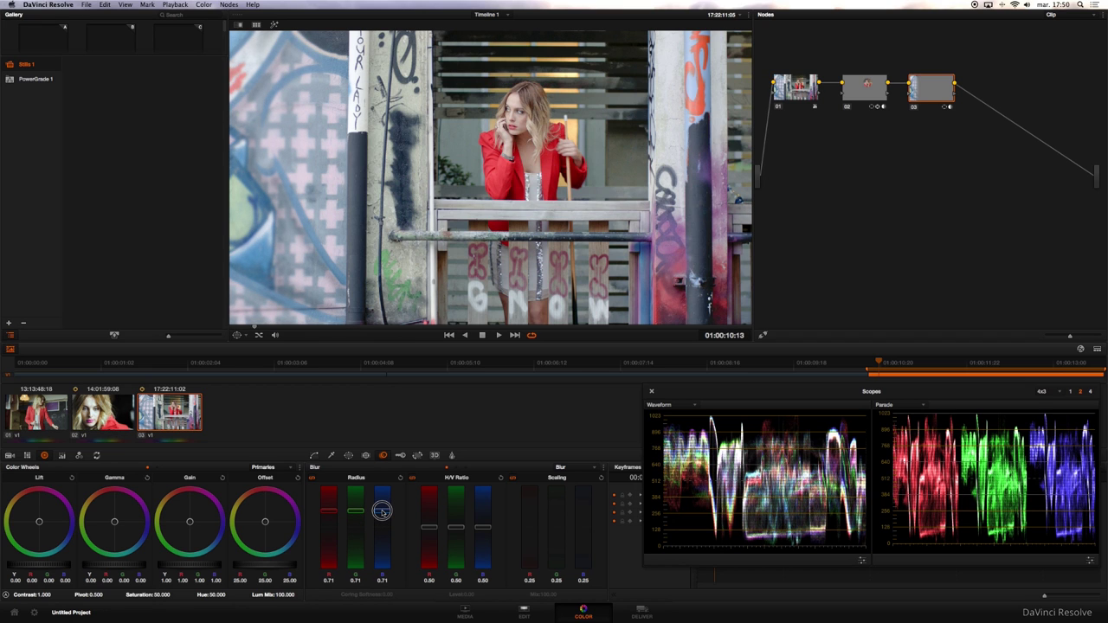
pyautogui.moveTo(381, 510); pyautogui.dragTo(383, 513)
# Add serial node 04 with a circle window moved over the woman and stretched wide.
pyautogui.hotkey('alt', 's')
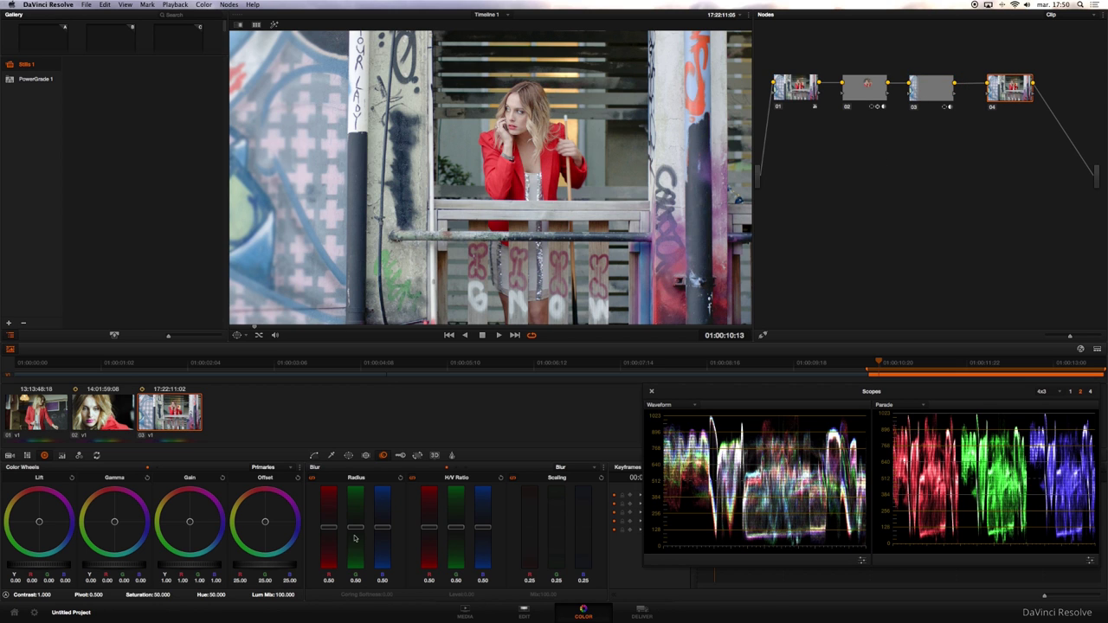
pyautogui.click(348, 455)
pyautogui.click(337, 508)
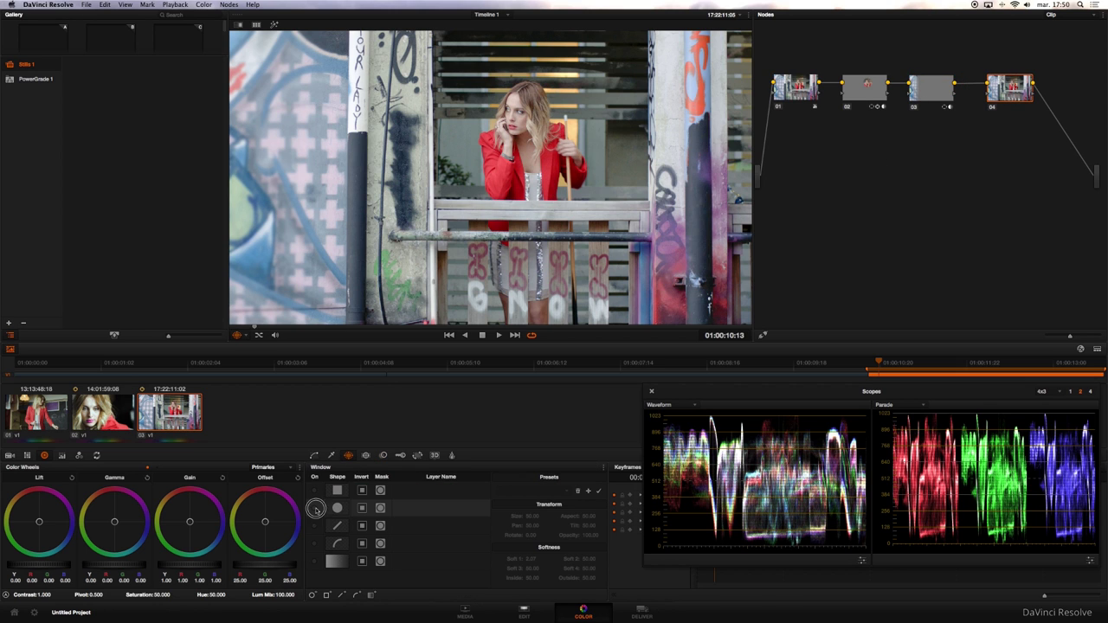
pyautogui.moveTo(493, 178); pyautogui.dragTo(448, 169)
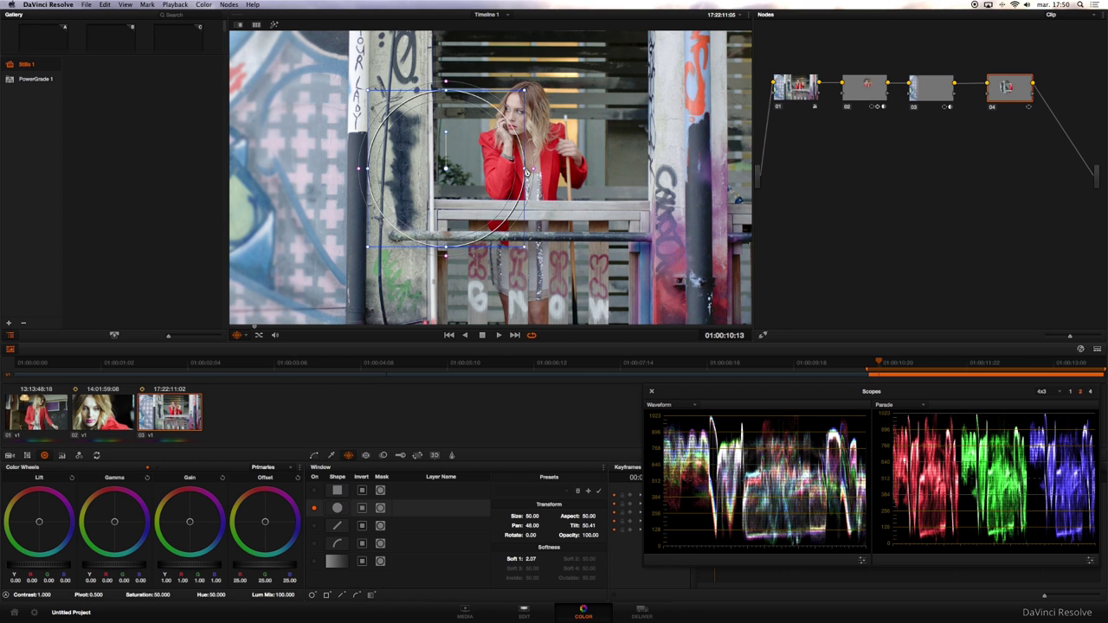
pyautogui.moveTo(525, 169); pyautogui.dragTo(604, 170)
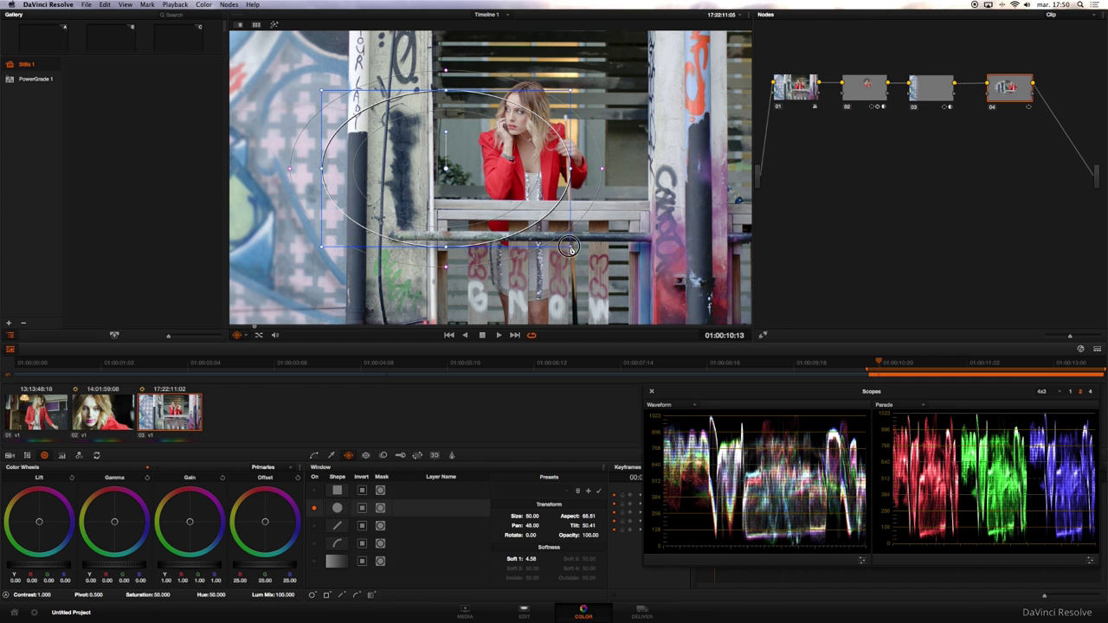
# Enlarge the oval window across the frame, then lower the Gain to 0.76.
pyautogui.moveTo(564, 251); pyautogui.dragTo(674, 302)
pyautogui.moveTo(508, 207); pyautogui.dragTo(547, 219)
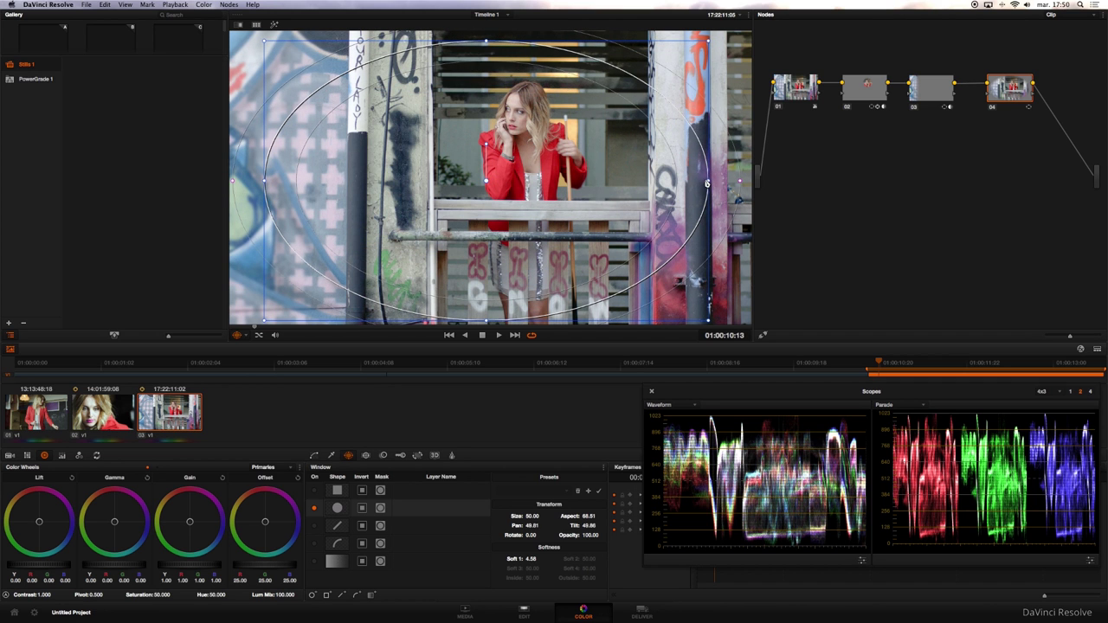
pyautogui.moveTo(708, 180)
pyautogui.mouseDown()
pyautogui.moveTo(745, 184)
pyautogui.moveTo(703, 182)
pyautogui.mouseUp()
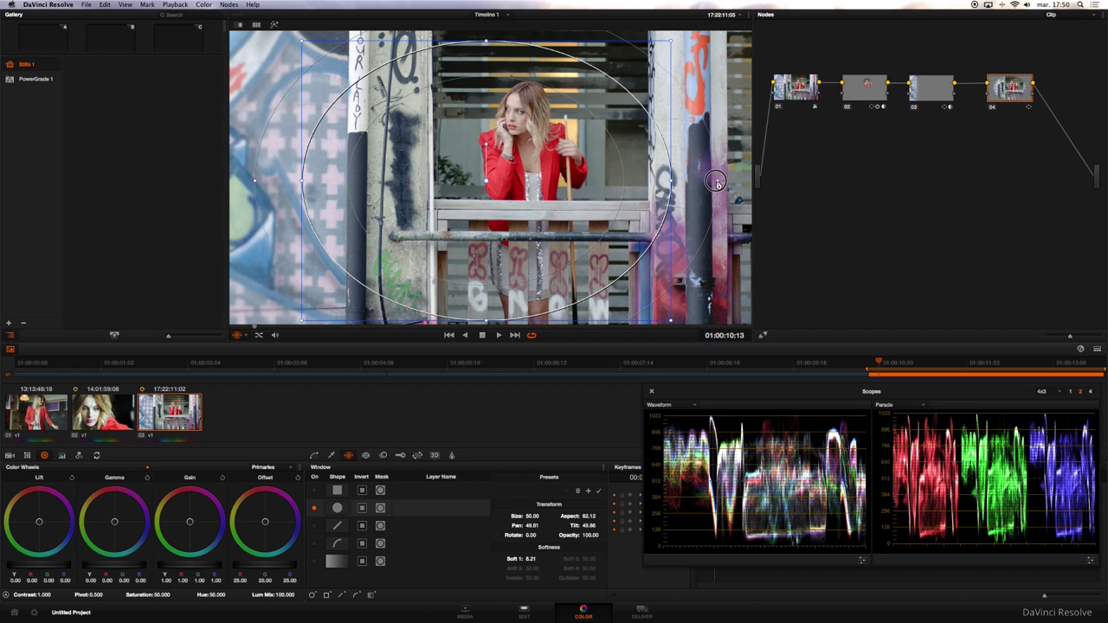
pyautogui.moveTo(675, 184)
pyautogui.mouseDown()
pyautogui.moveTo(735, 186)
pyautogui.moveTo(723, 182)
pyautogui.mouseUp()
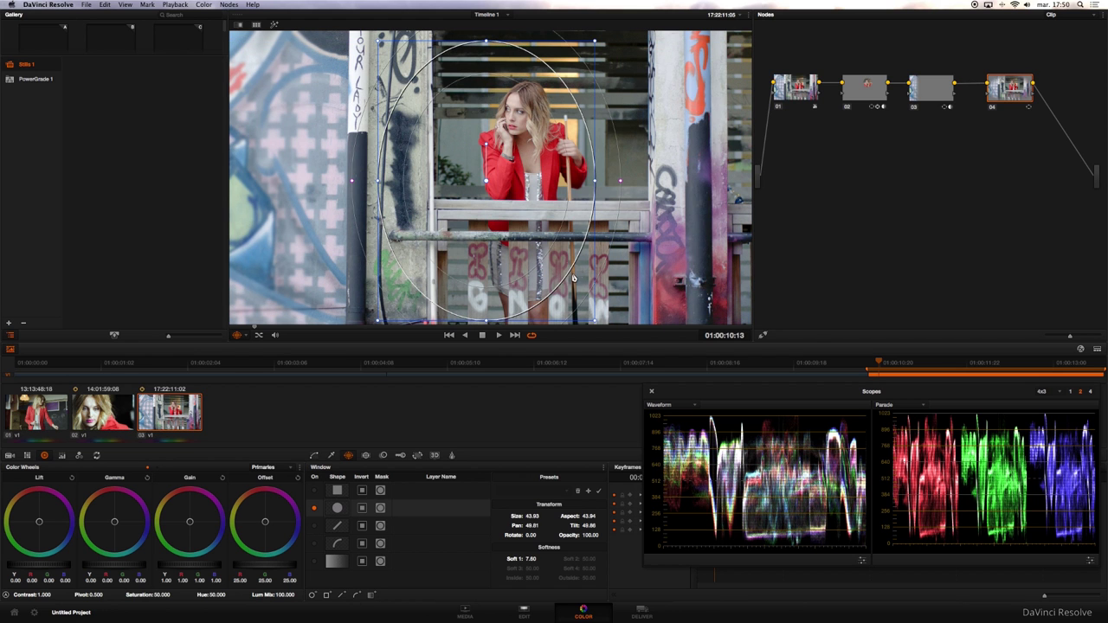
pyautogui.moveTo(723, 183); pyautogui.dragTo(750, 182)
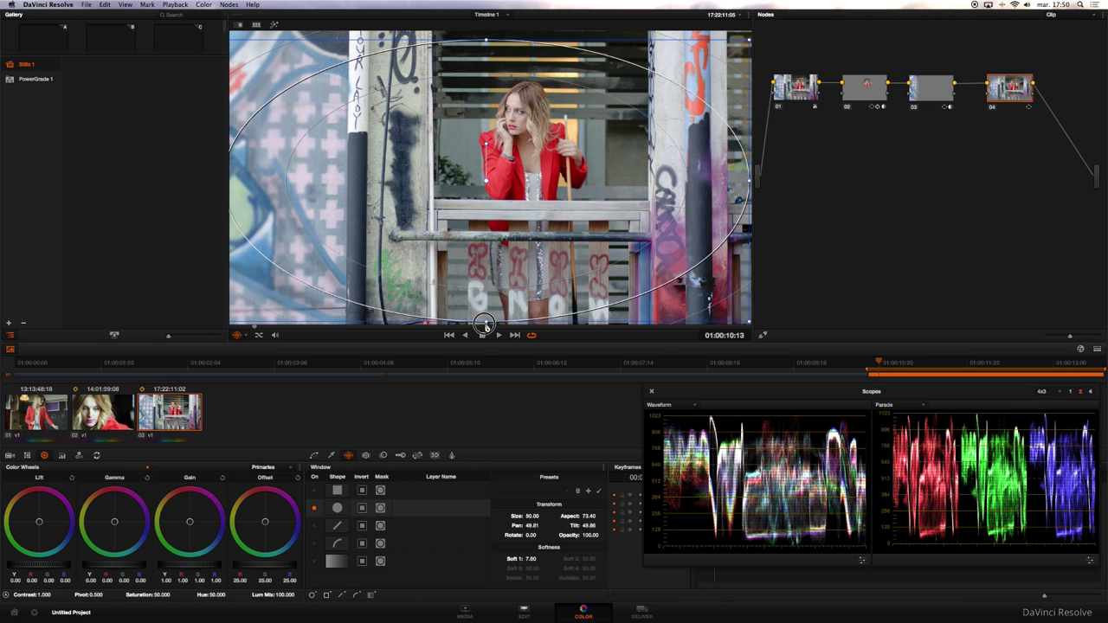
pyautogui.moveTo(486, 324); pyautogui.dragTo(487, 328)
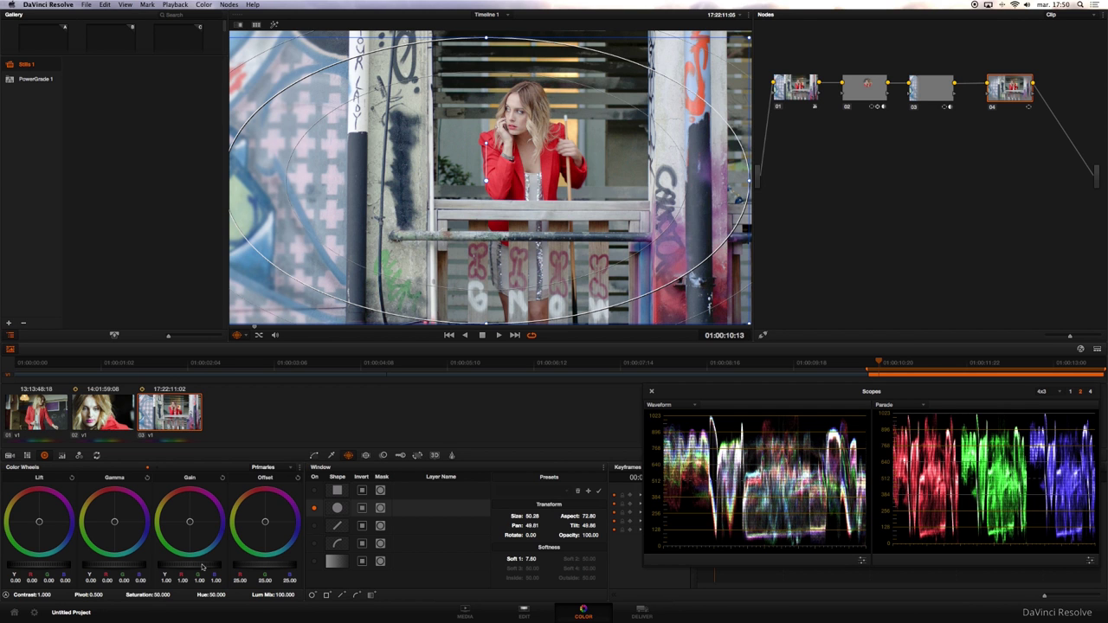
pyautogui.moveTo(208, 567); pyautogui.dragTo(20, 565)
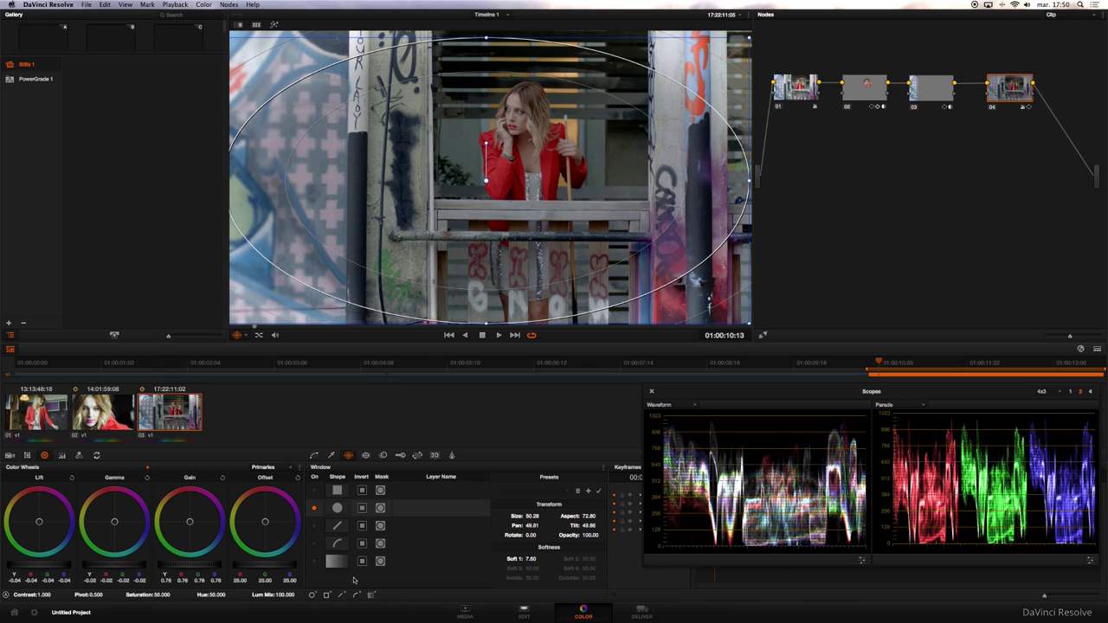
# Invert node 04's oval window and blur the edges with radius 0.80, toggling the node to compare.
pyautogui.click(362, 508)
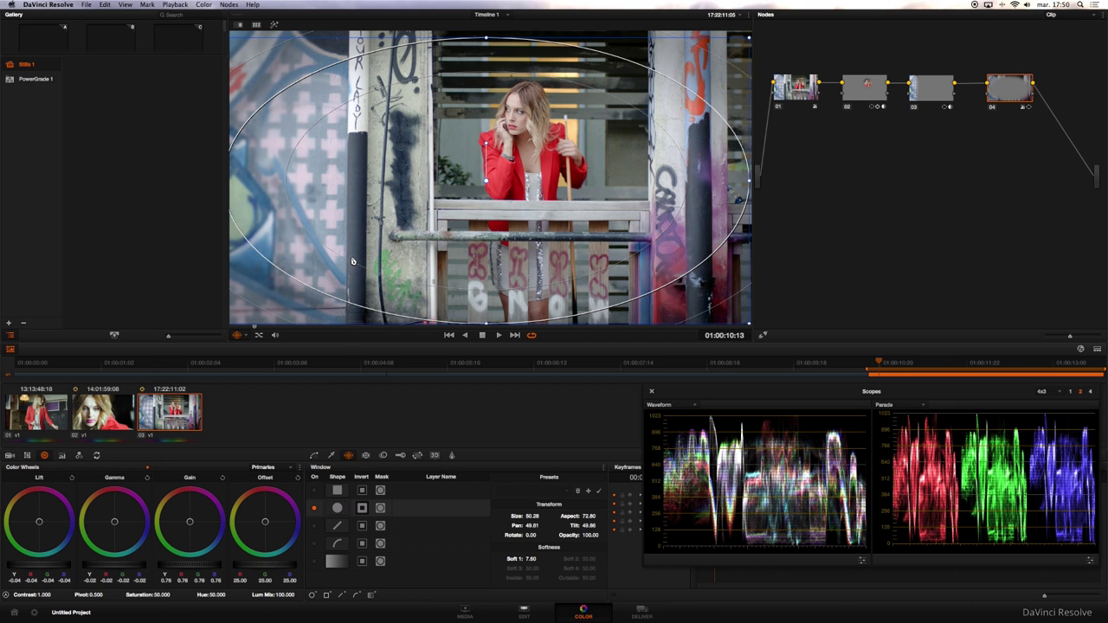
pyautogui.press('super+d')
pyautogui.press('super+d')
pyautogui.press('super+d')
pyautogui.press('super+d')
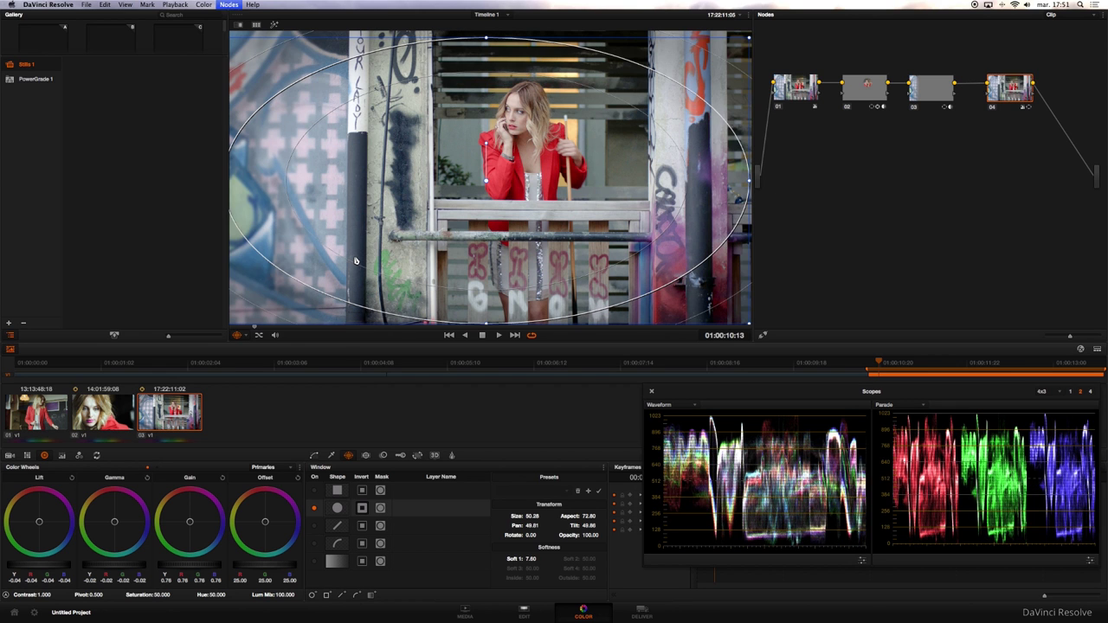
pyautogui.press('super+d')
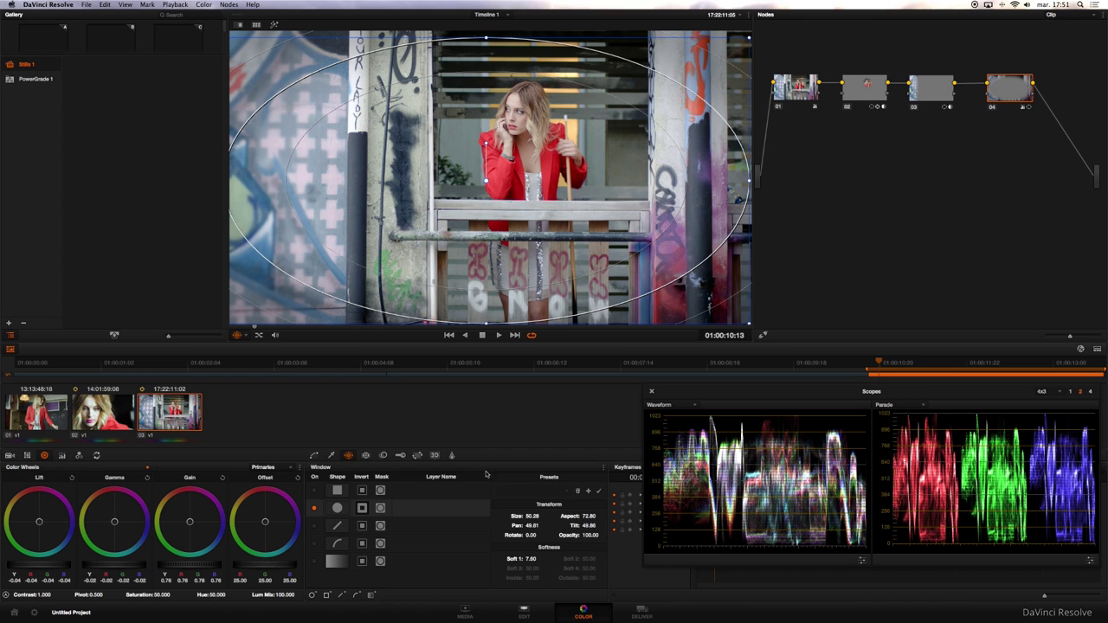
pyautogui.click(384, 456)
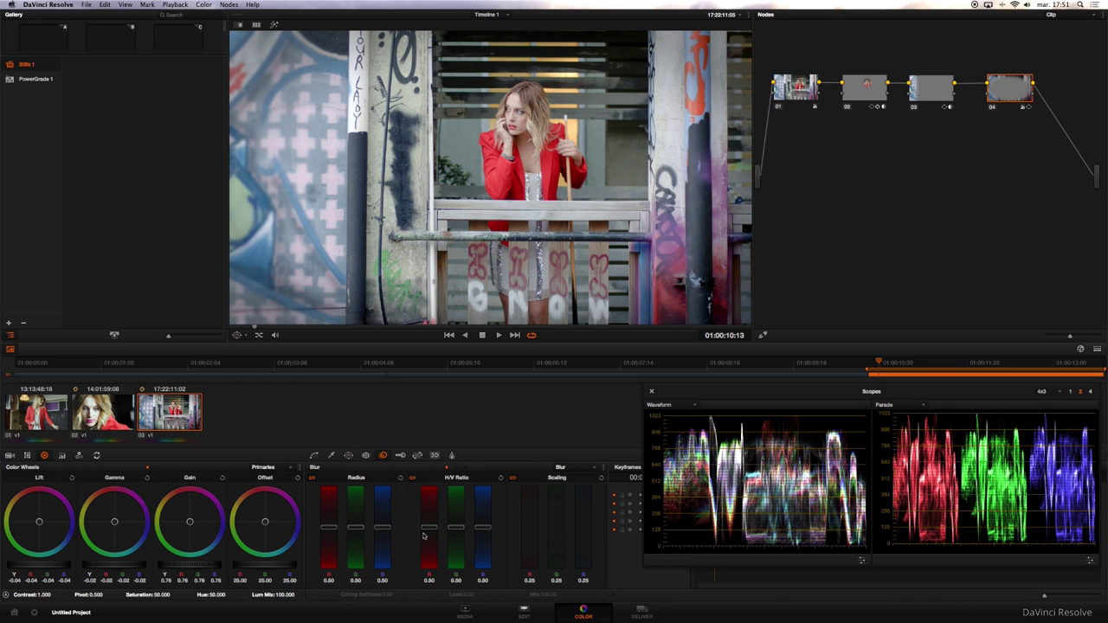
pyautogui.moveTo(384, 527); pyautogui.dragTo(388, 519)
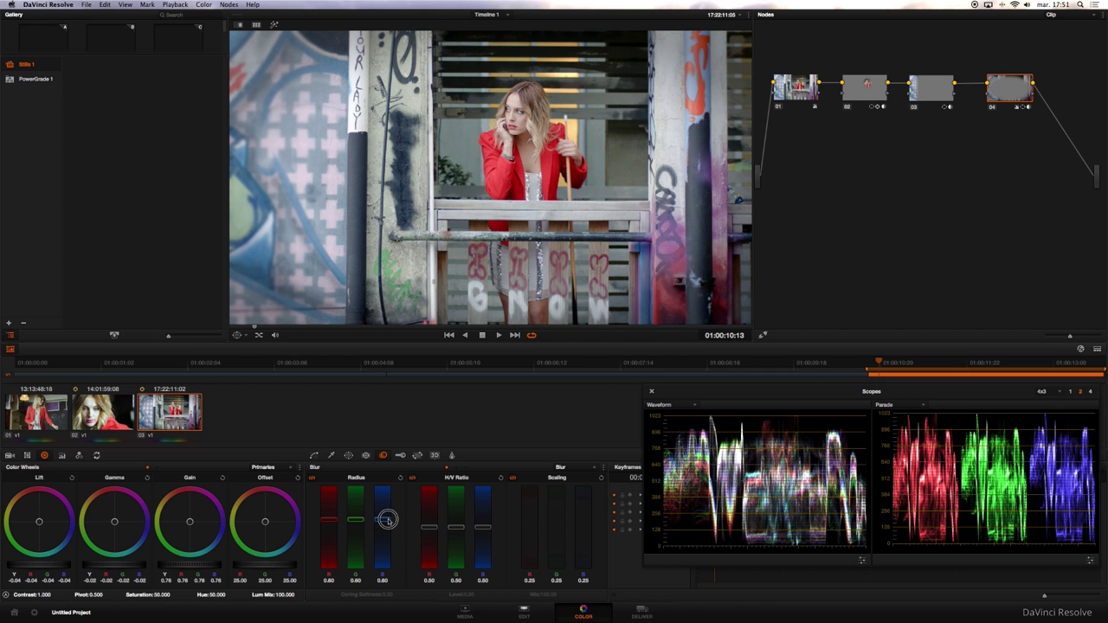
pyautogui.press('super+d')
pyautogui.press('super+d')
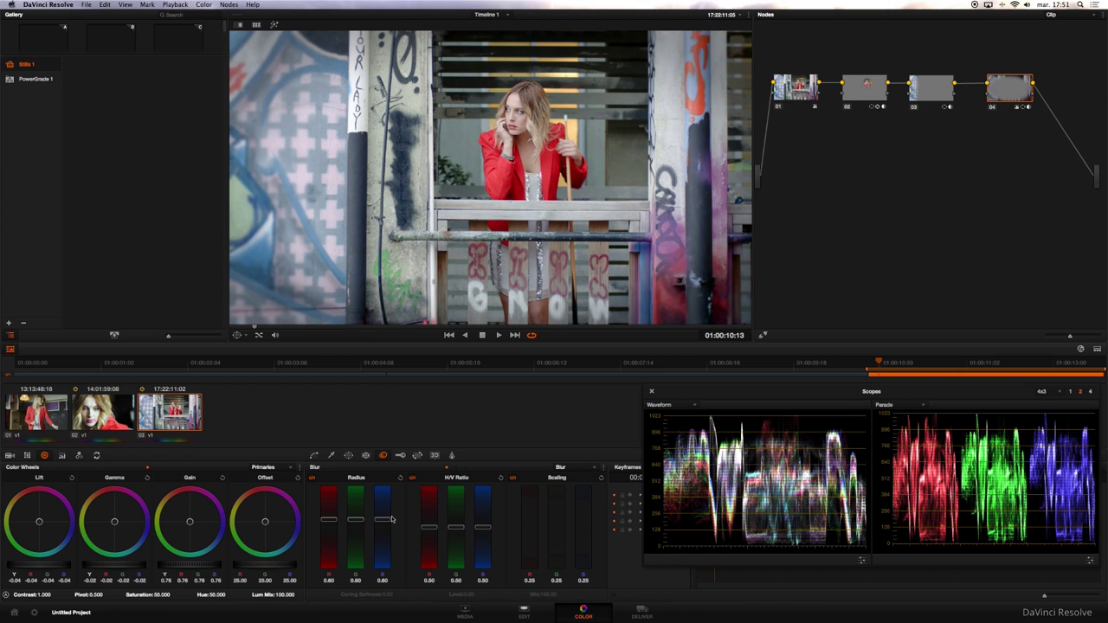
# Toggle all grades off and back on to compare the graffiti clip.
pyautogui.hotkey('alt', 'd')
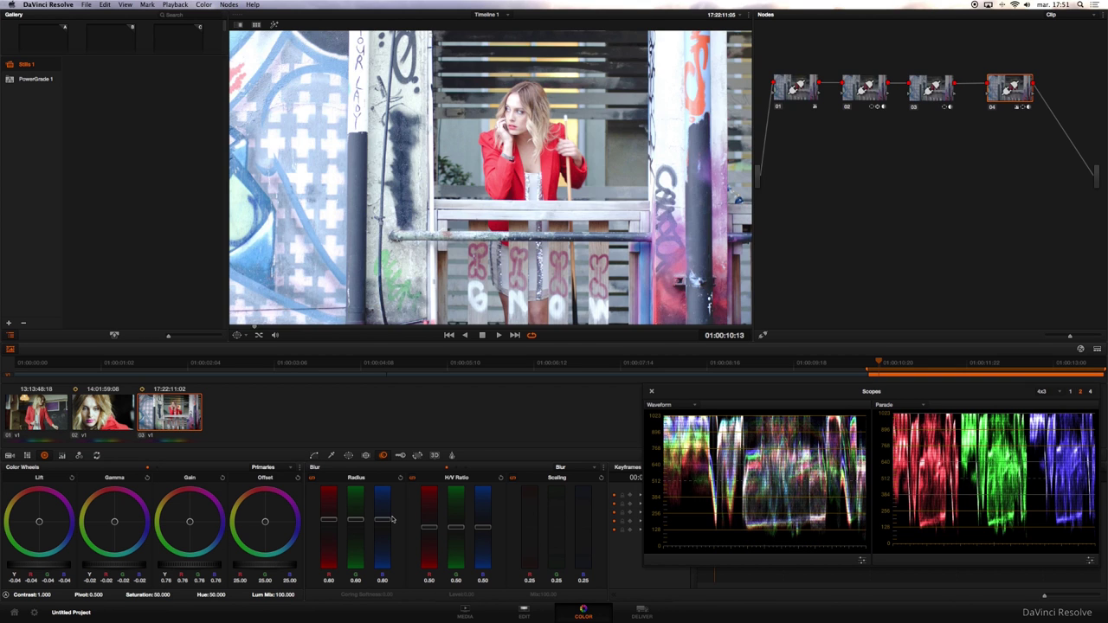
pyautogui.hotkey('alt', 'd')
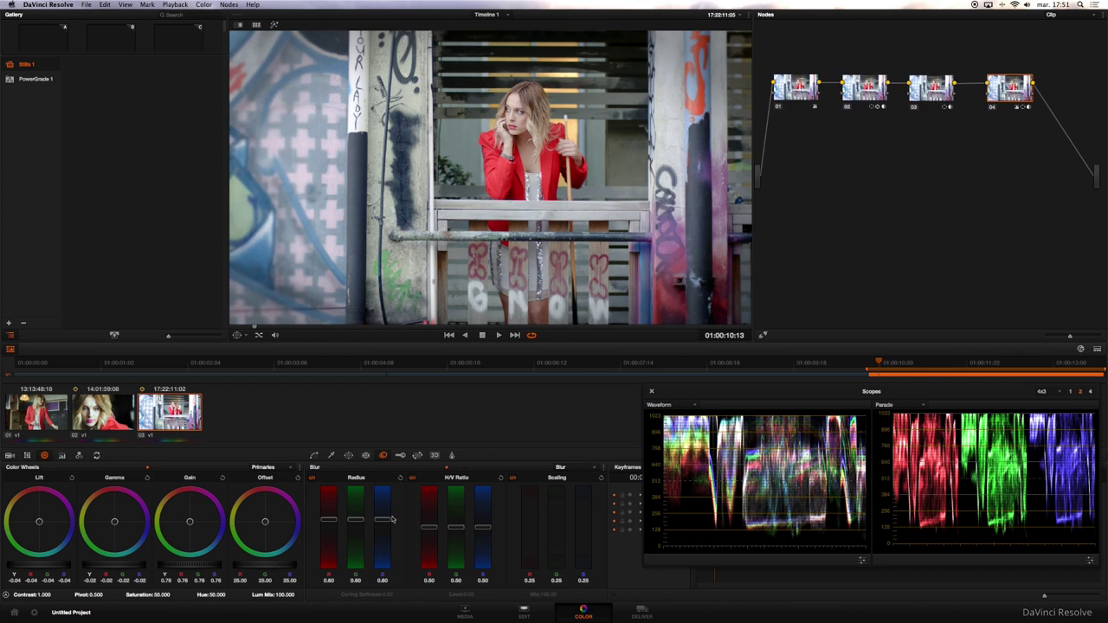
pyautogui.hotkey('alt', 'd')
pyautogui.hotkey('alt', 'd')
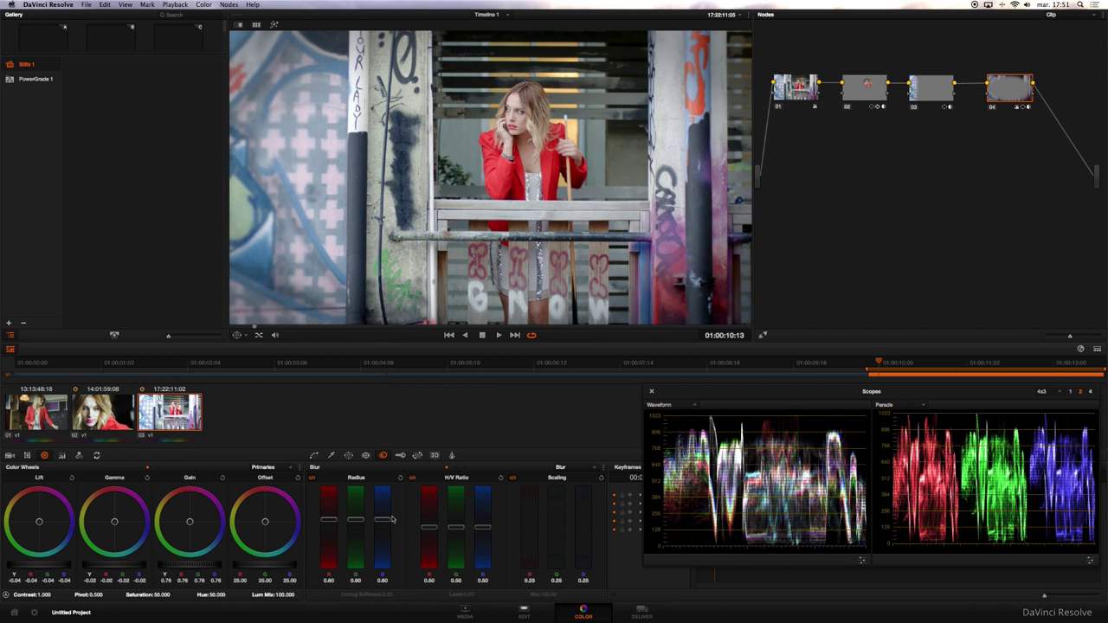
# Play the graded graffiti clip, stop, then return to clip 01 via clip 02.
pyautogui.click(499, 336)
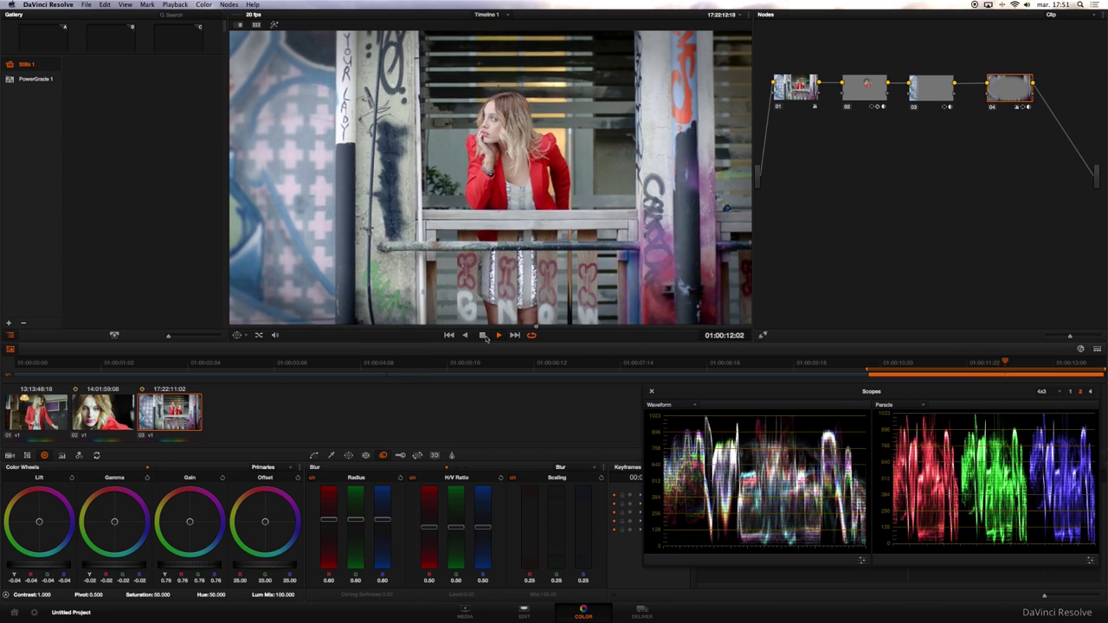
pyautogui.click(484, 336)
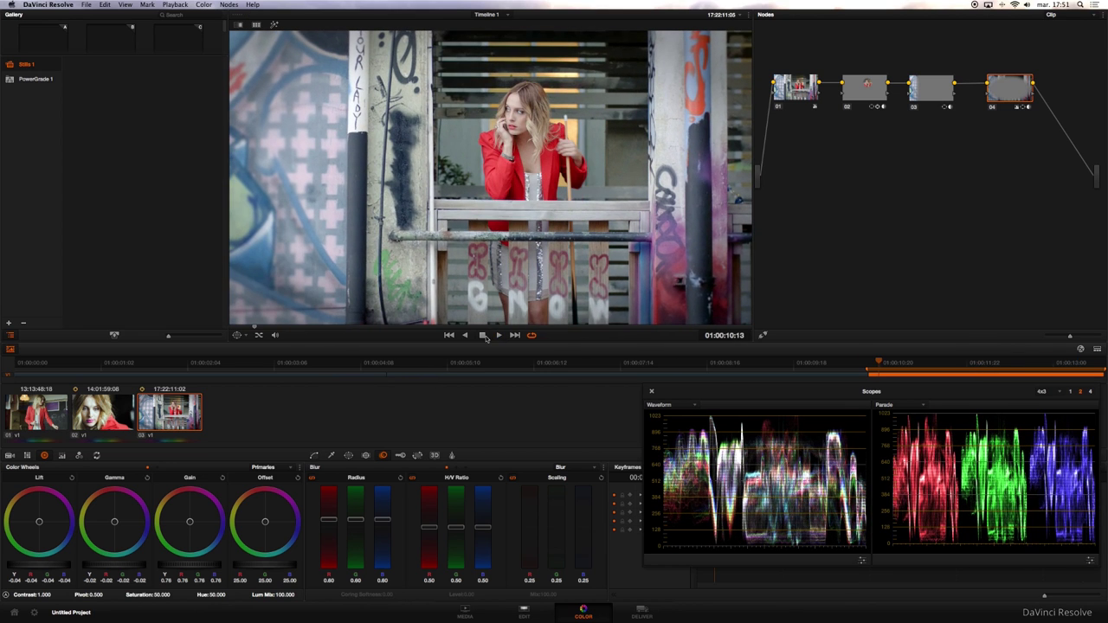
pyautogui.click(123, 414)
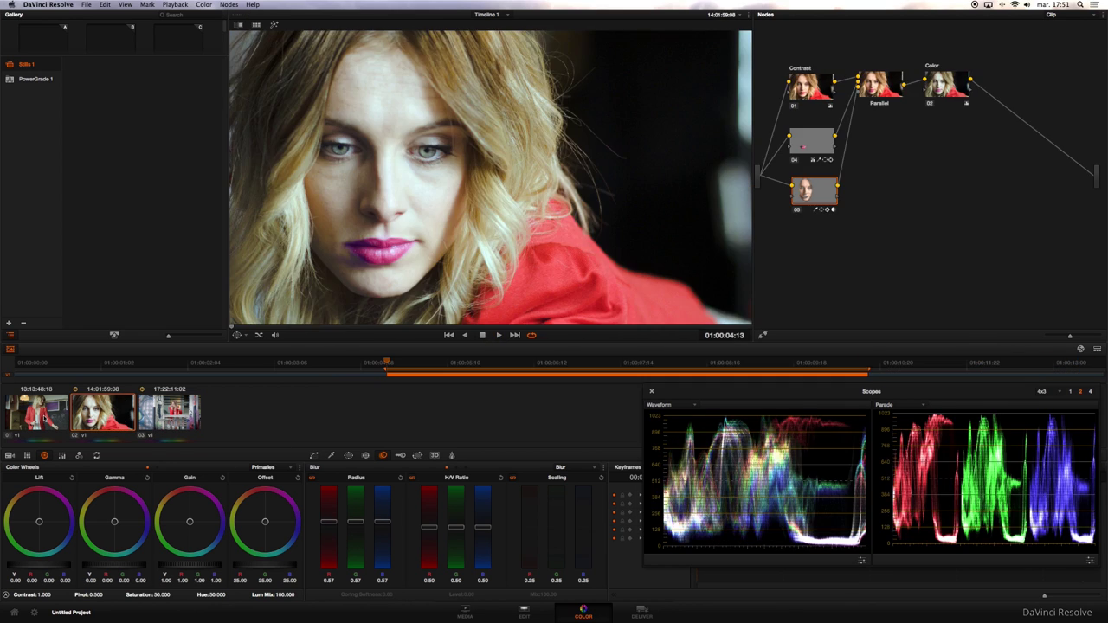
pyautogui.click(46, 418)
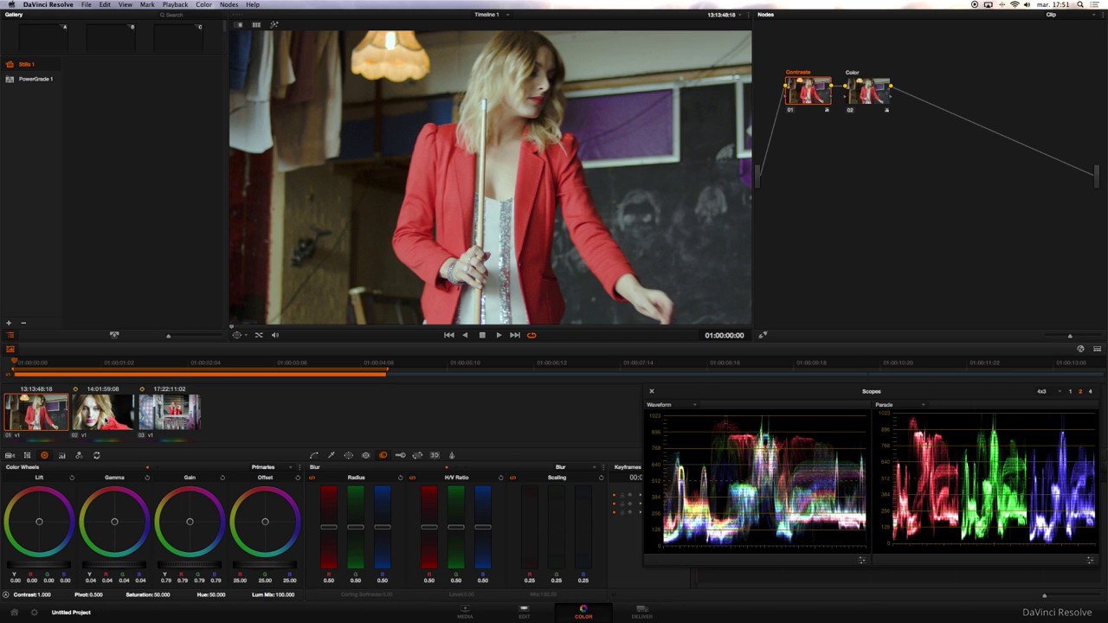